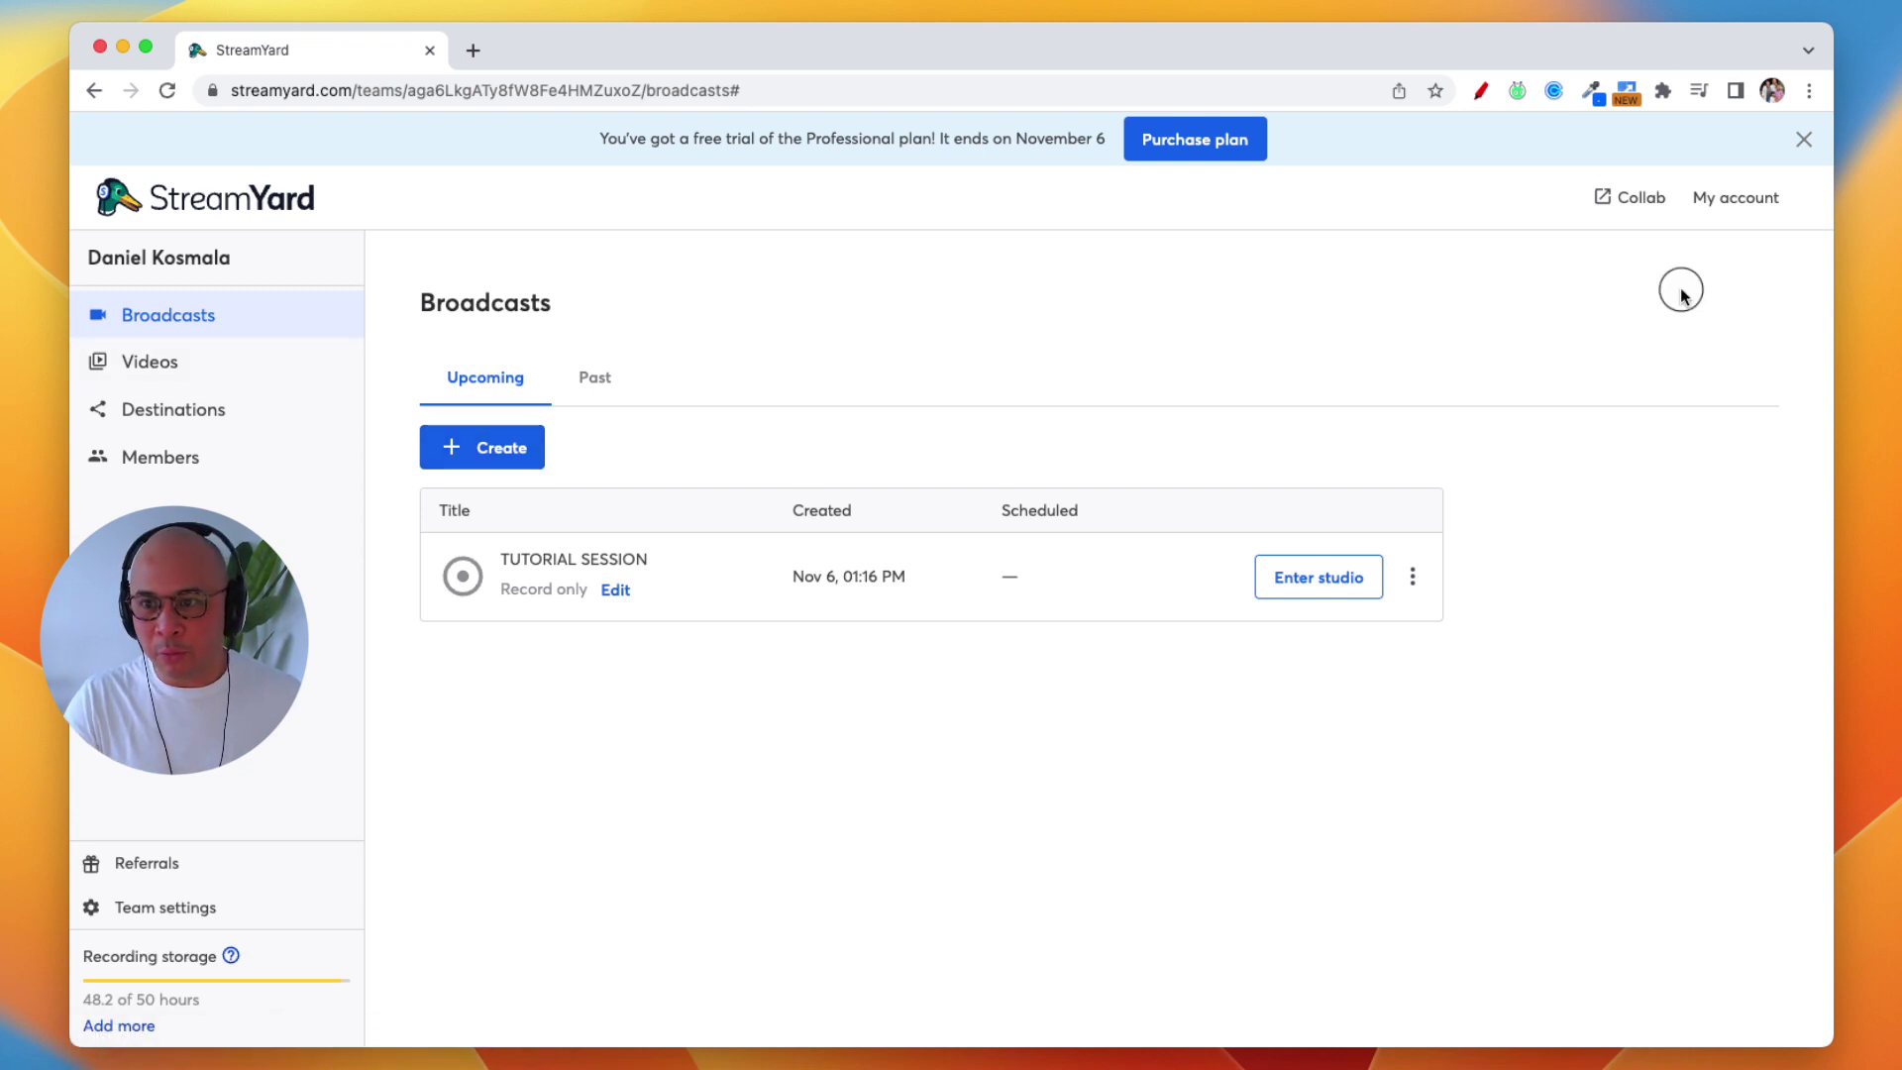
{"action": "left_click", "coordinate": [1479, 93]}
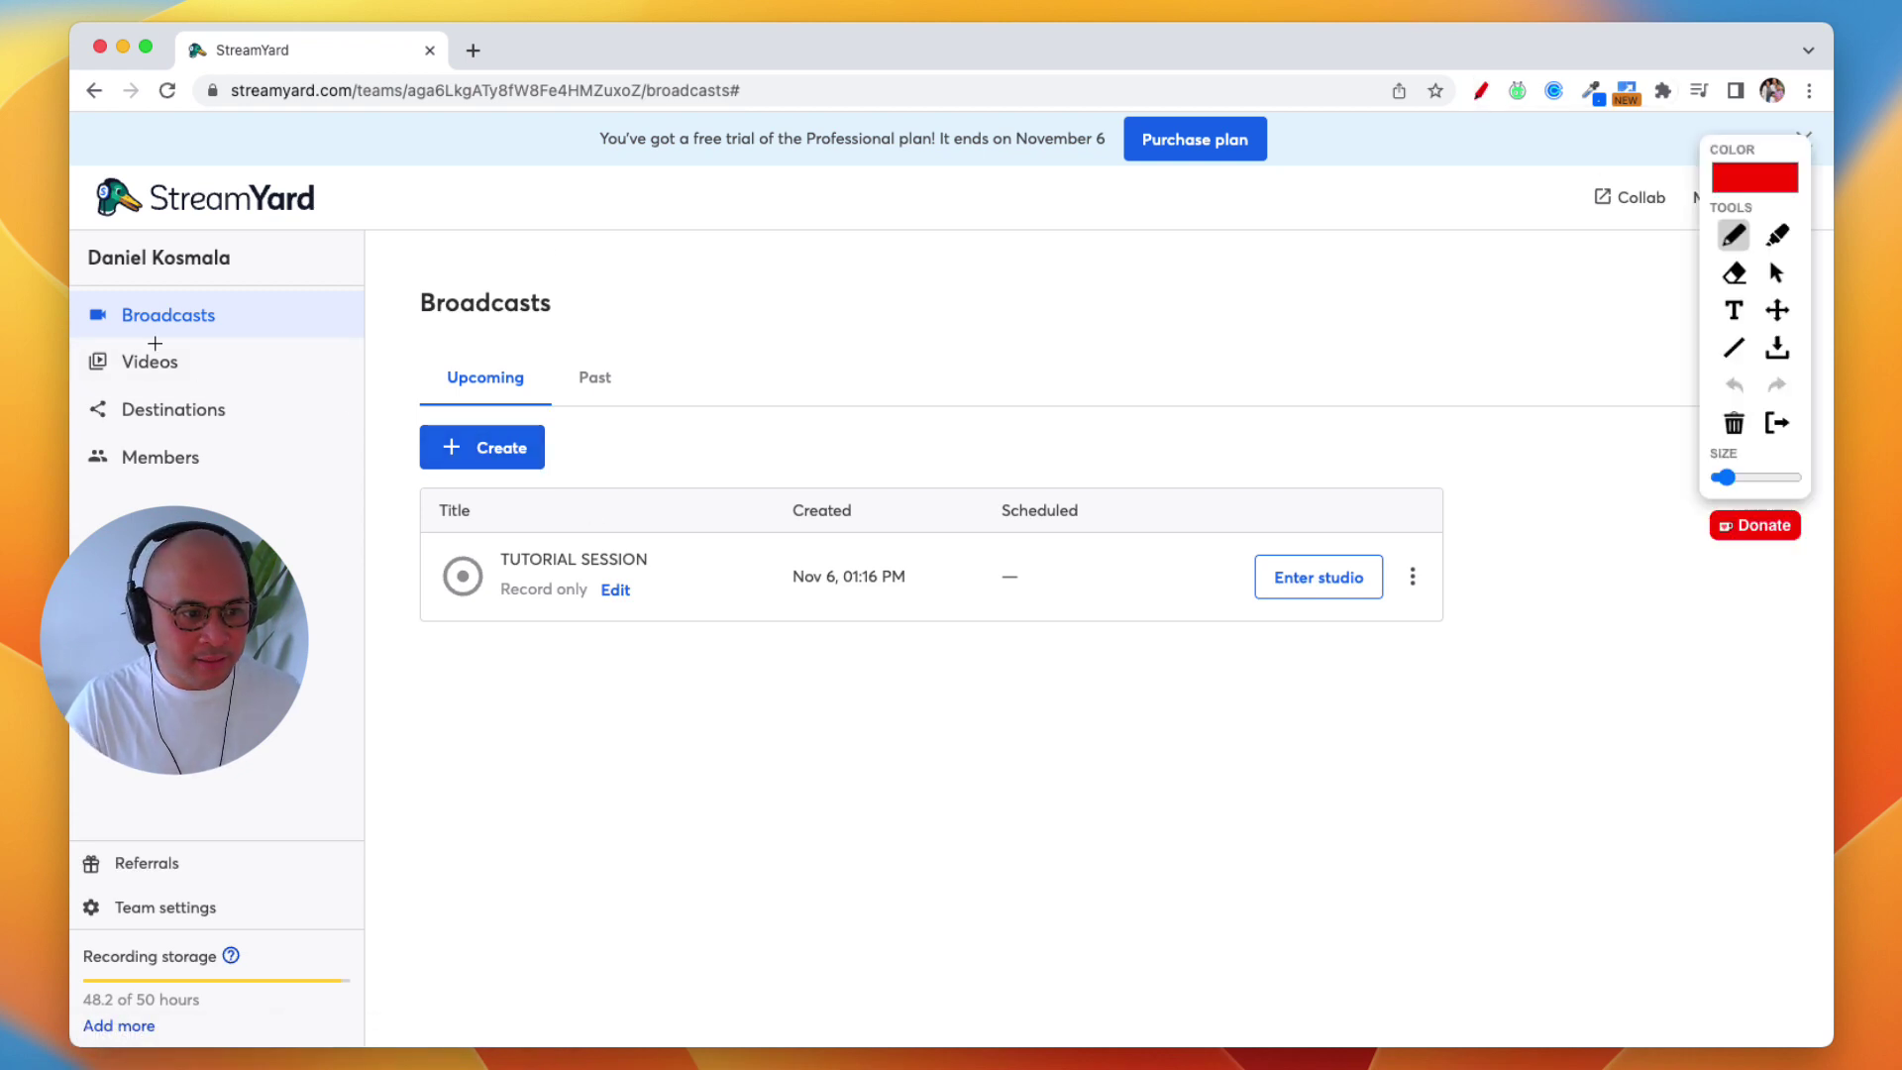
{"action": "mouse_move", "coordinate": [480, 237]}
{"action": "left_mouse_down"}
{"action": "mouse_move", "coordinate": [362, 279]}
{"action": "mouse_move", "coordinate": [243, 287]}
{"action": "mouse_move", "coordinate": [247, 327]}
{"action": "mouse_move", "coordinate": [282, 335]}
{"action": "left_mouse_up"}
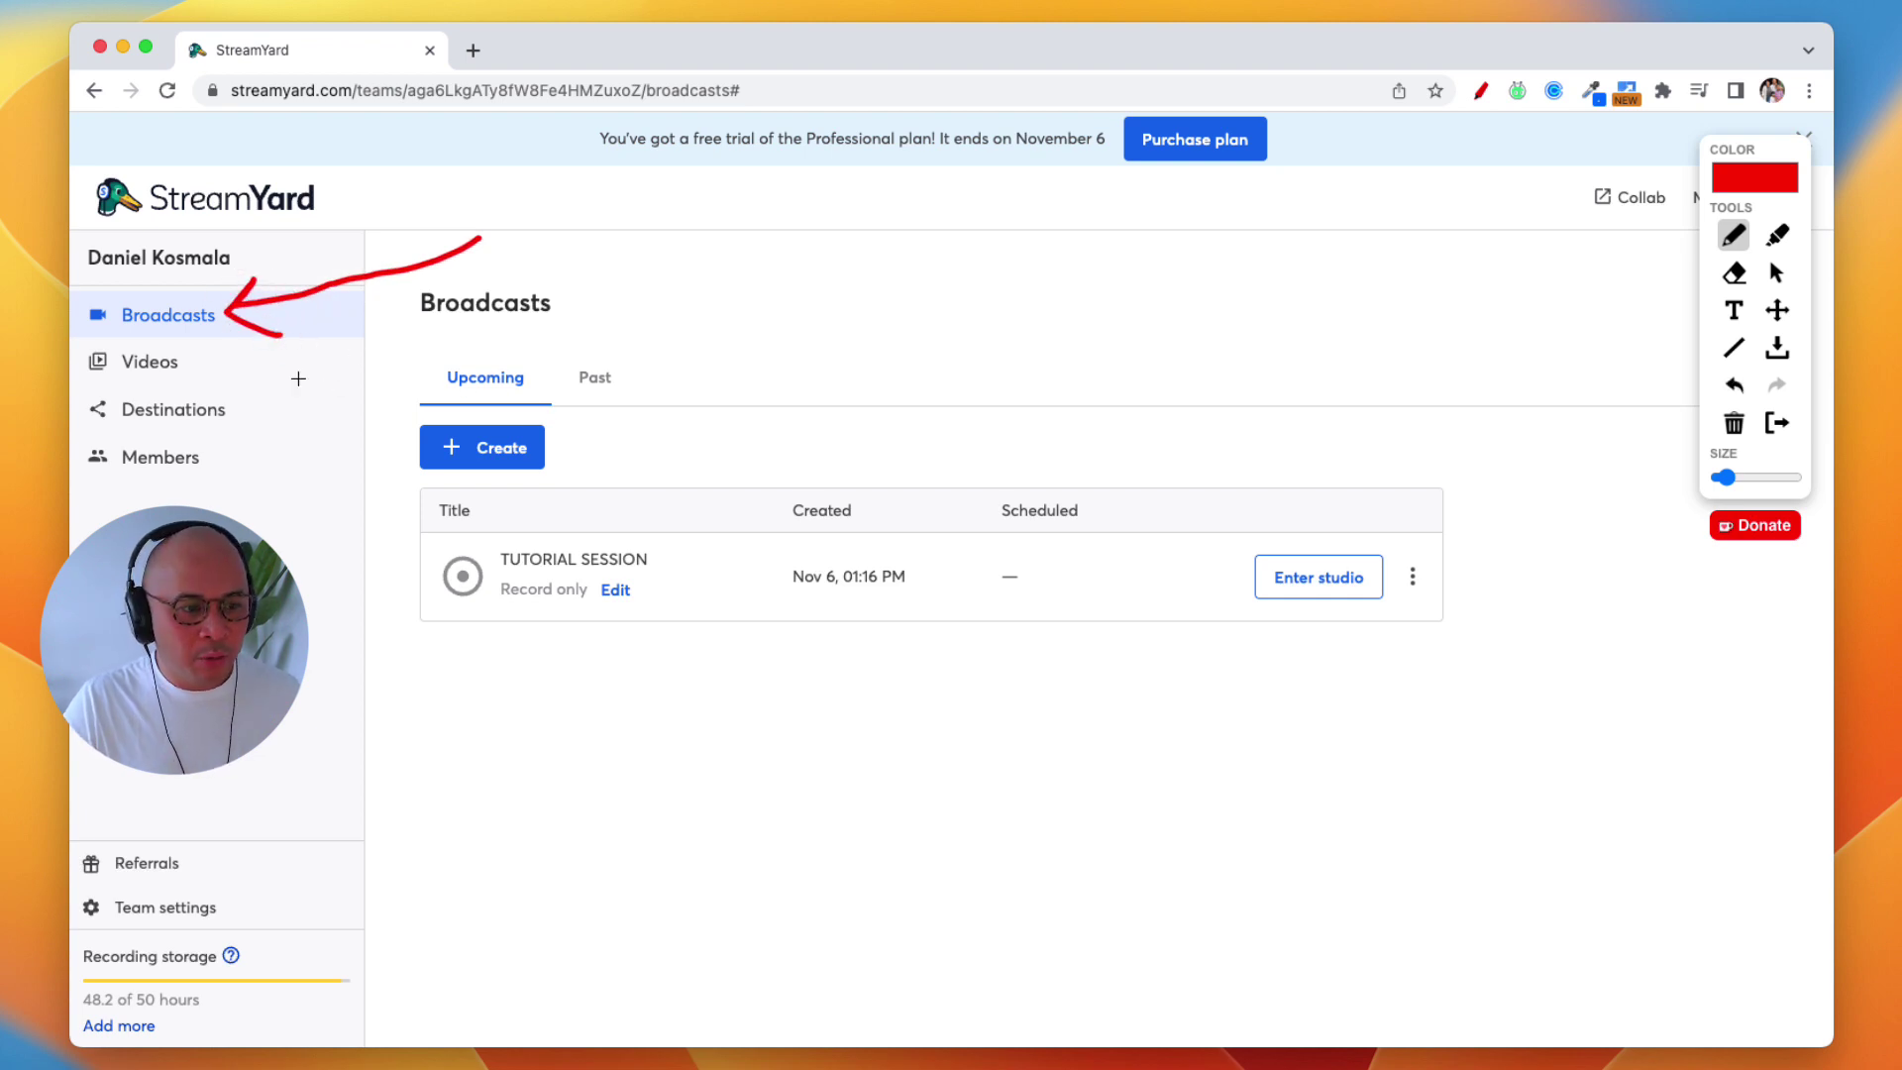
{"action": "key", "text": "Escape"}
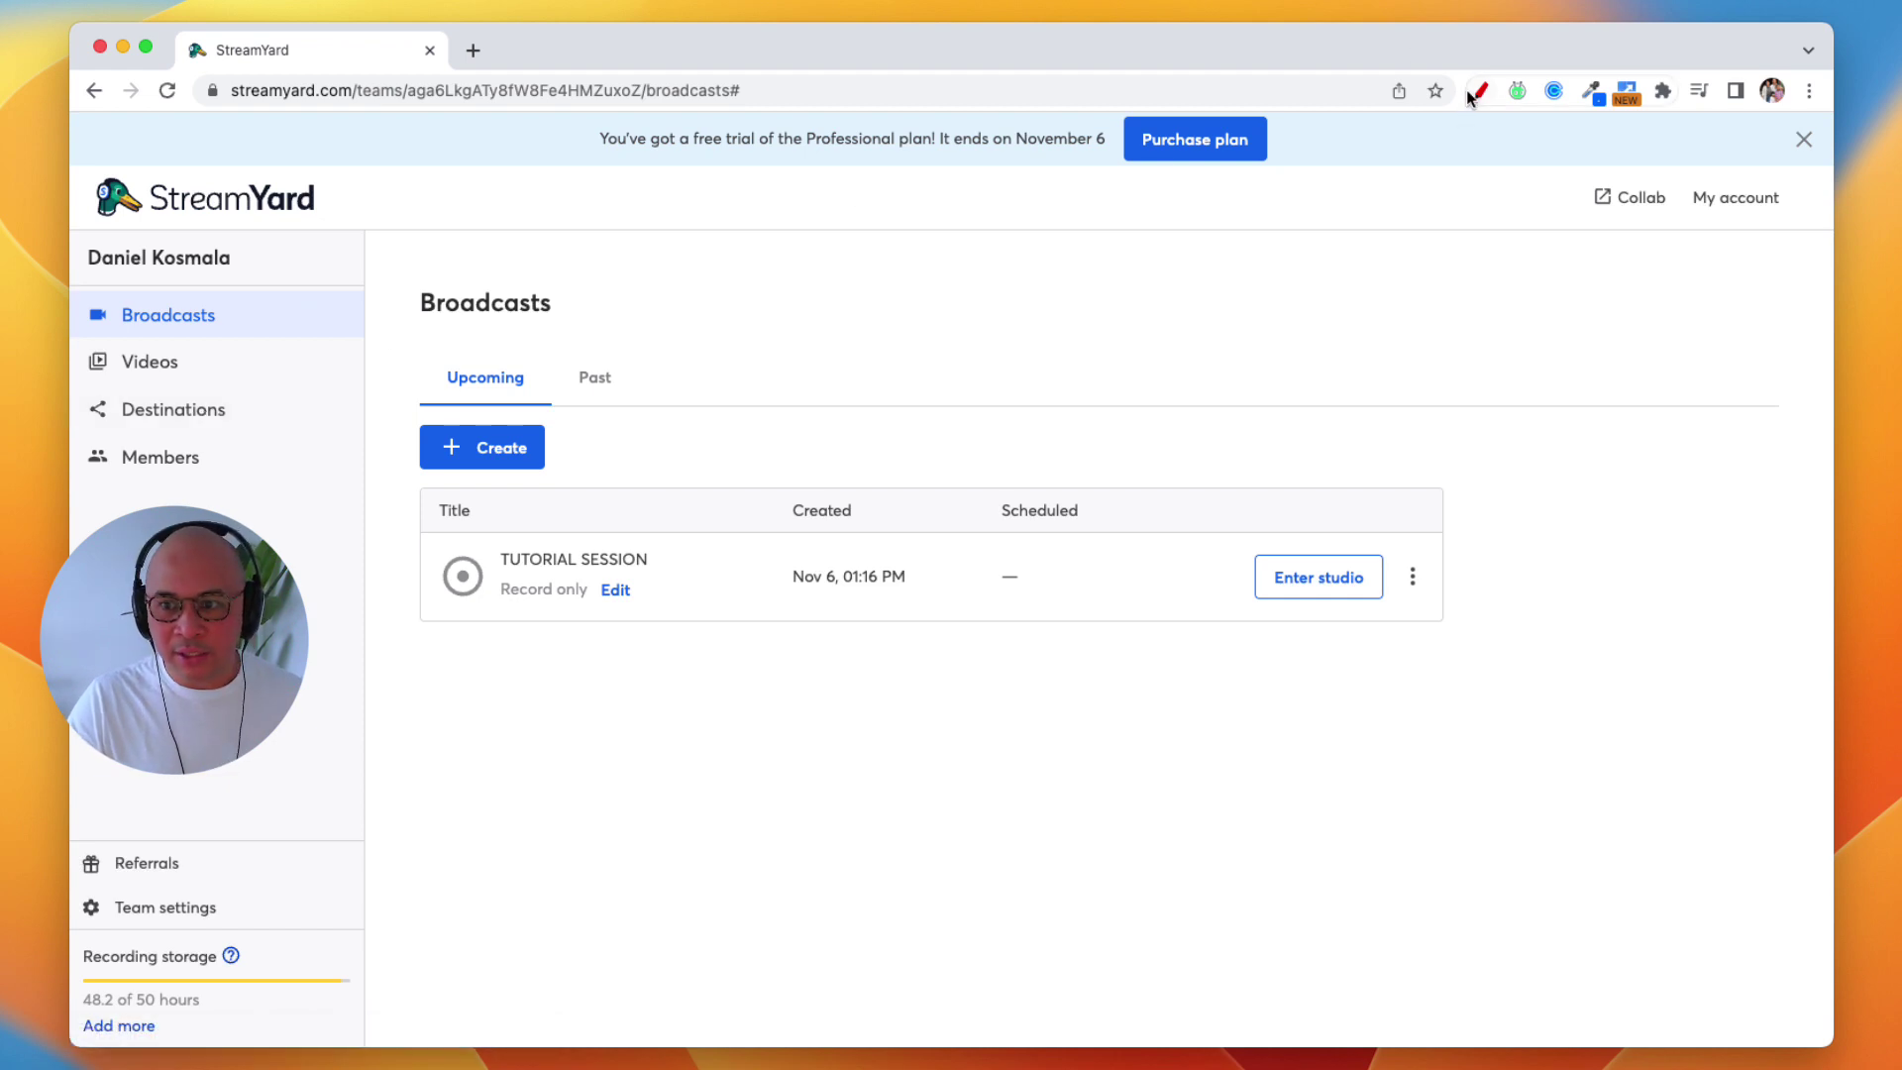
{"action": "left_click", "coordinate": [230, 426]}
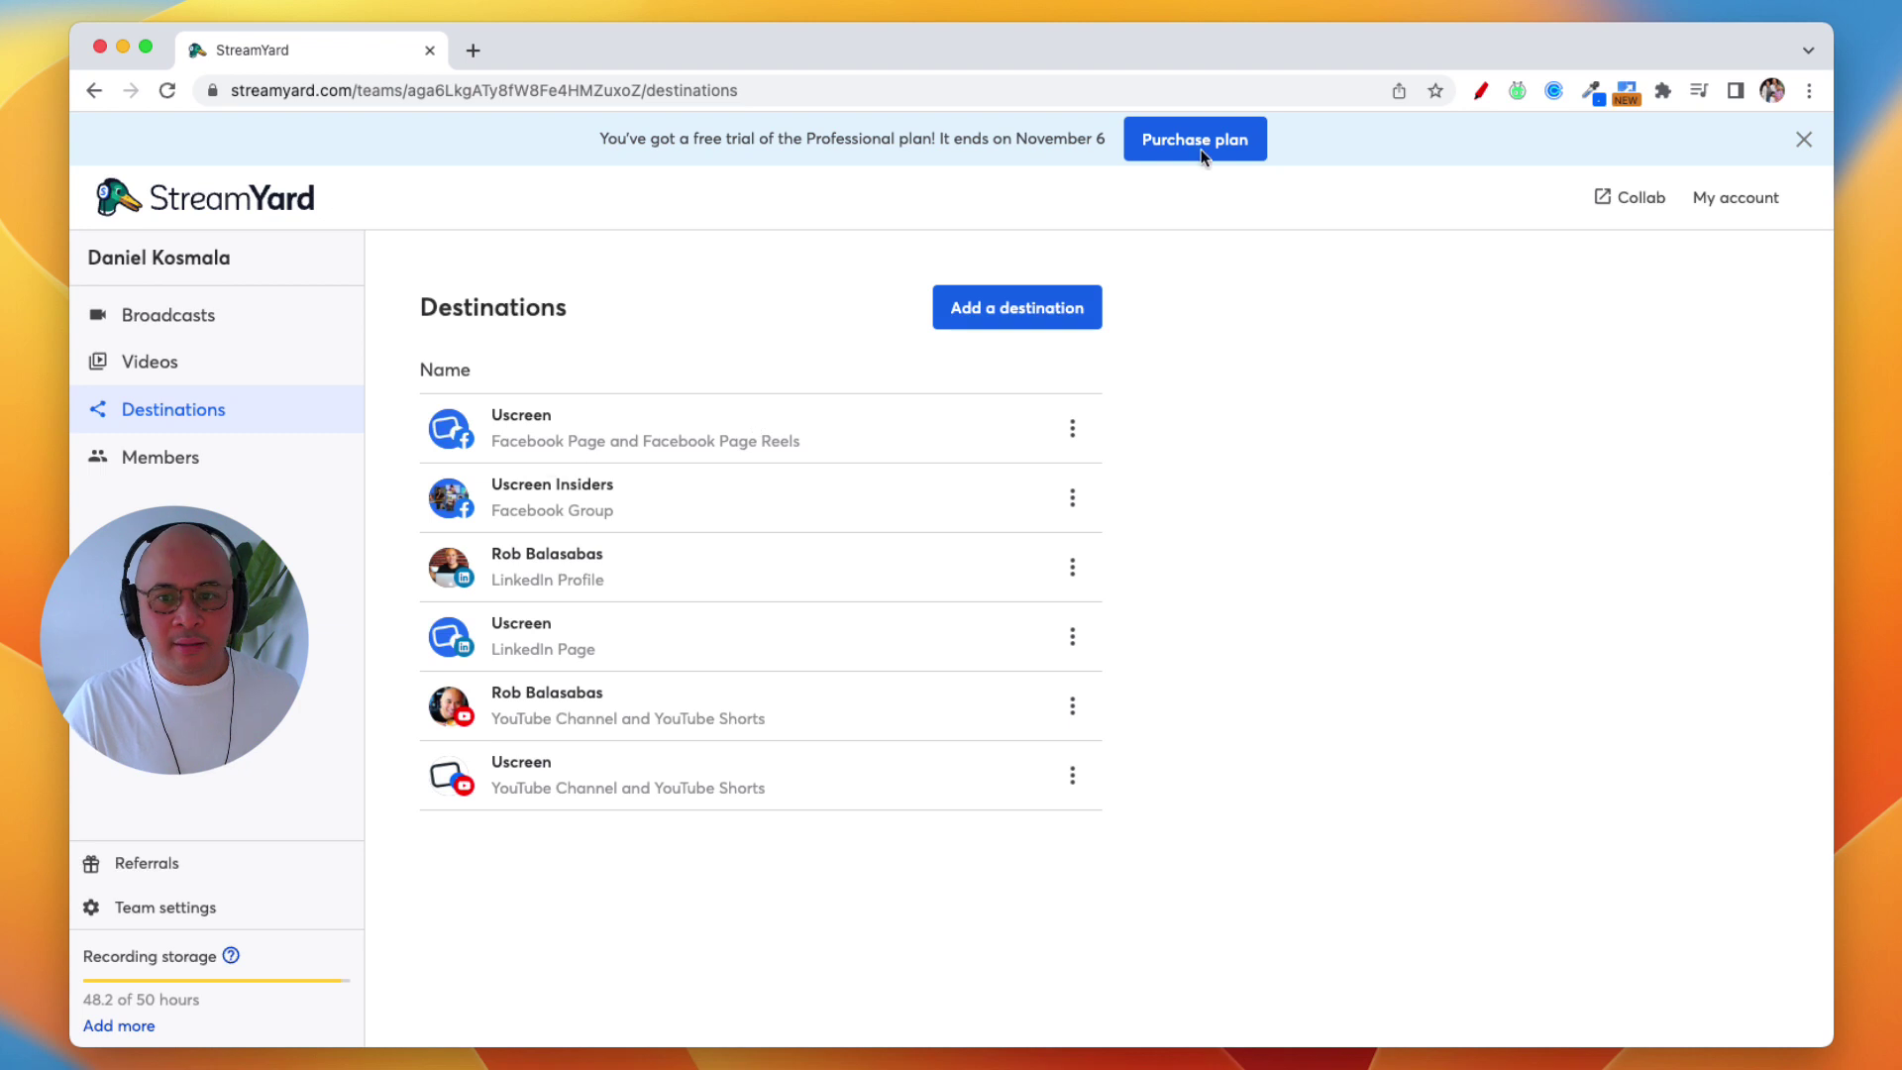
{"action": "left_click", "coordinate": [1480, 90]}
{"action": "mouse_move", "coordinate": [1079, 263]}
{"action": "left_mouse_down"}
{"action": "mouse_move", "coordinate": [973, 267]}
{"action": "mouse_move", "coordinate": [1044, 360]}
{"action": "mouse_move", "coordinate": [1041, 244]}
{"action": "mouse_move", "coordinate": [1003, 252]}
{"action": "left_mouse_up"}
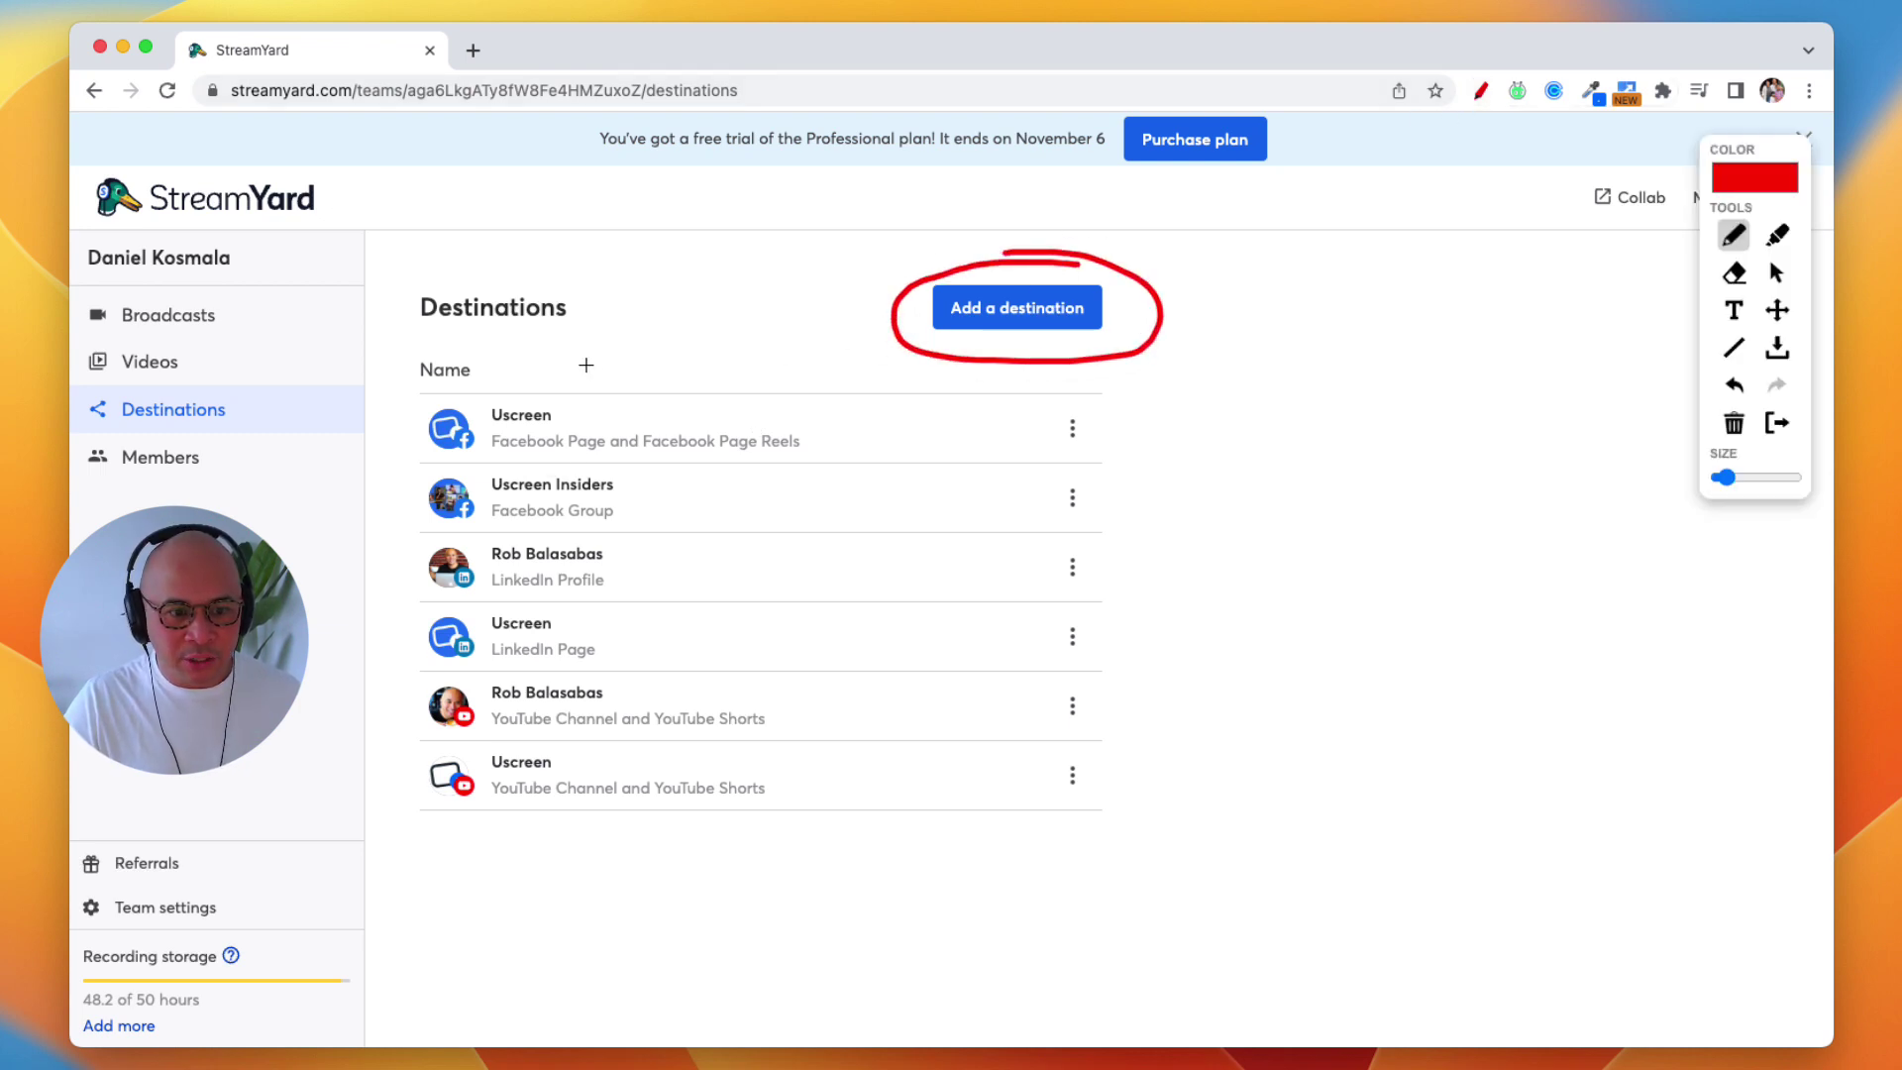
{"action": "mouse_move", "coordinate": [605, 353]}
{"action": "left_mouse_down"}
{"action": "mouse_move", "coordinate": [479, 353]}
{"action": "mouse_move", "coordinate": [394, 441]}
{"action": "mouse_move", "coordinate": [394, 847]}
{"action": "mouse_move", "coordinate": [538, 848]}
{"action": "left_mouse_up"}
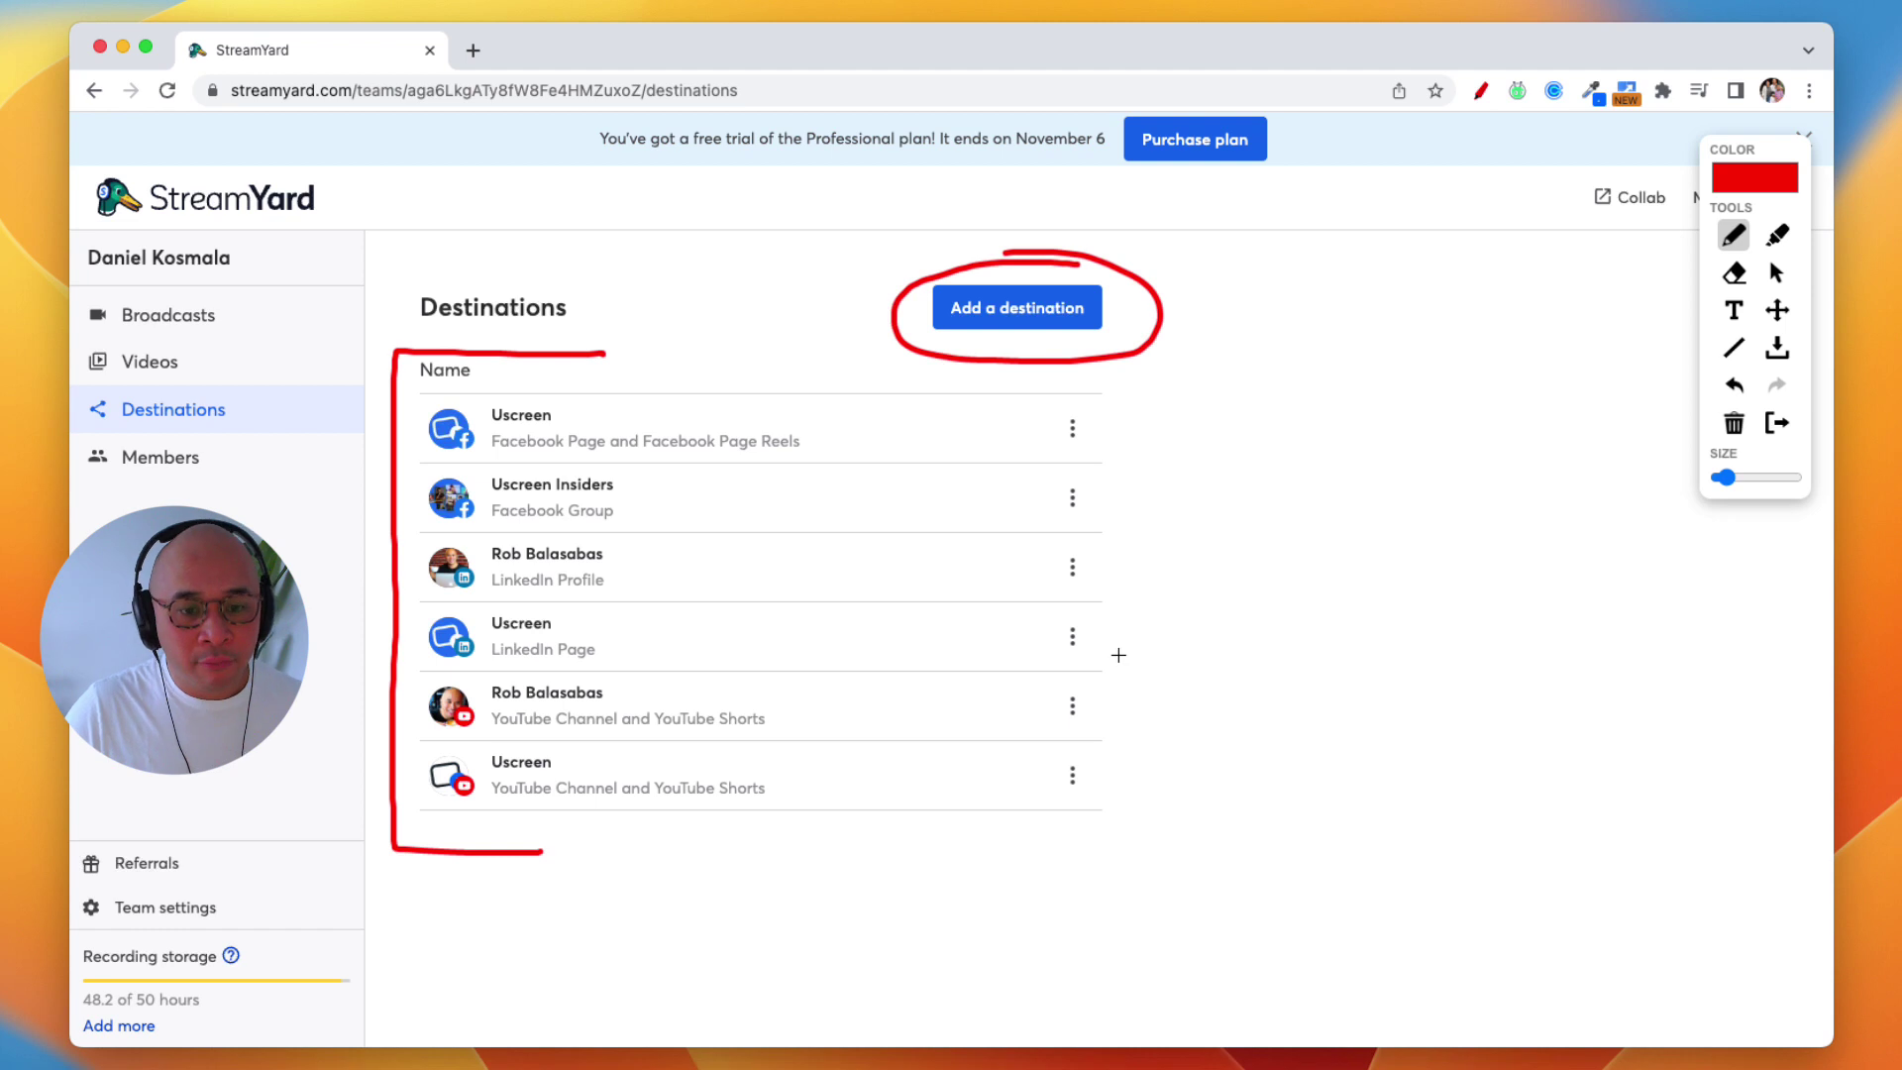
{"action": "key", "text": "Escape"}
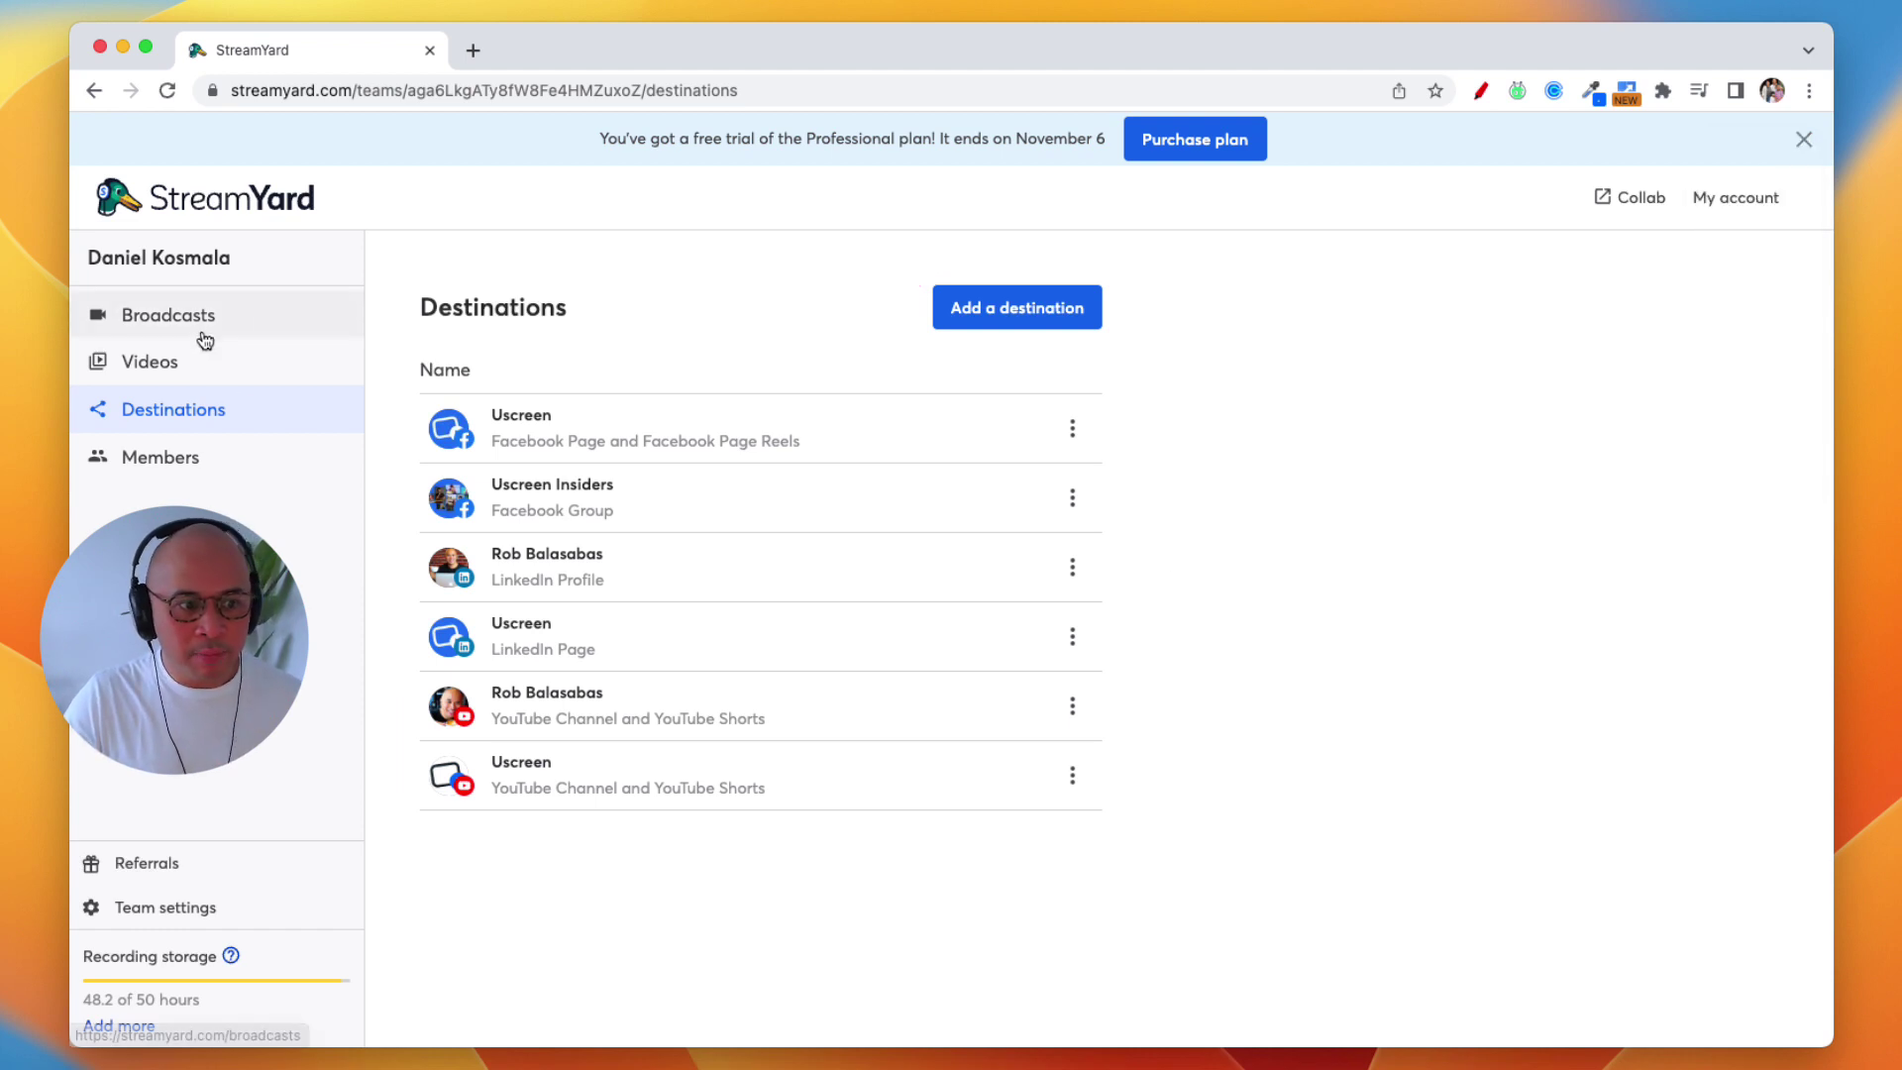
{"action": "left_click", "coordinate": [1516, 94]}
{"action": "mouse_move", "coordinate": [404, 267]}
{"action": "left_mouse_down"}
{"action": "mouse_move", "coordinate": [264, 300]}
{"action": "mouse_move", "coordinate": [245, 332]}
{"action": "left_mouse_up"}
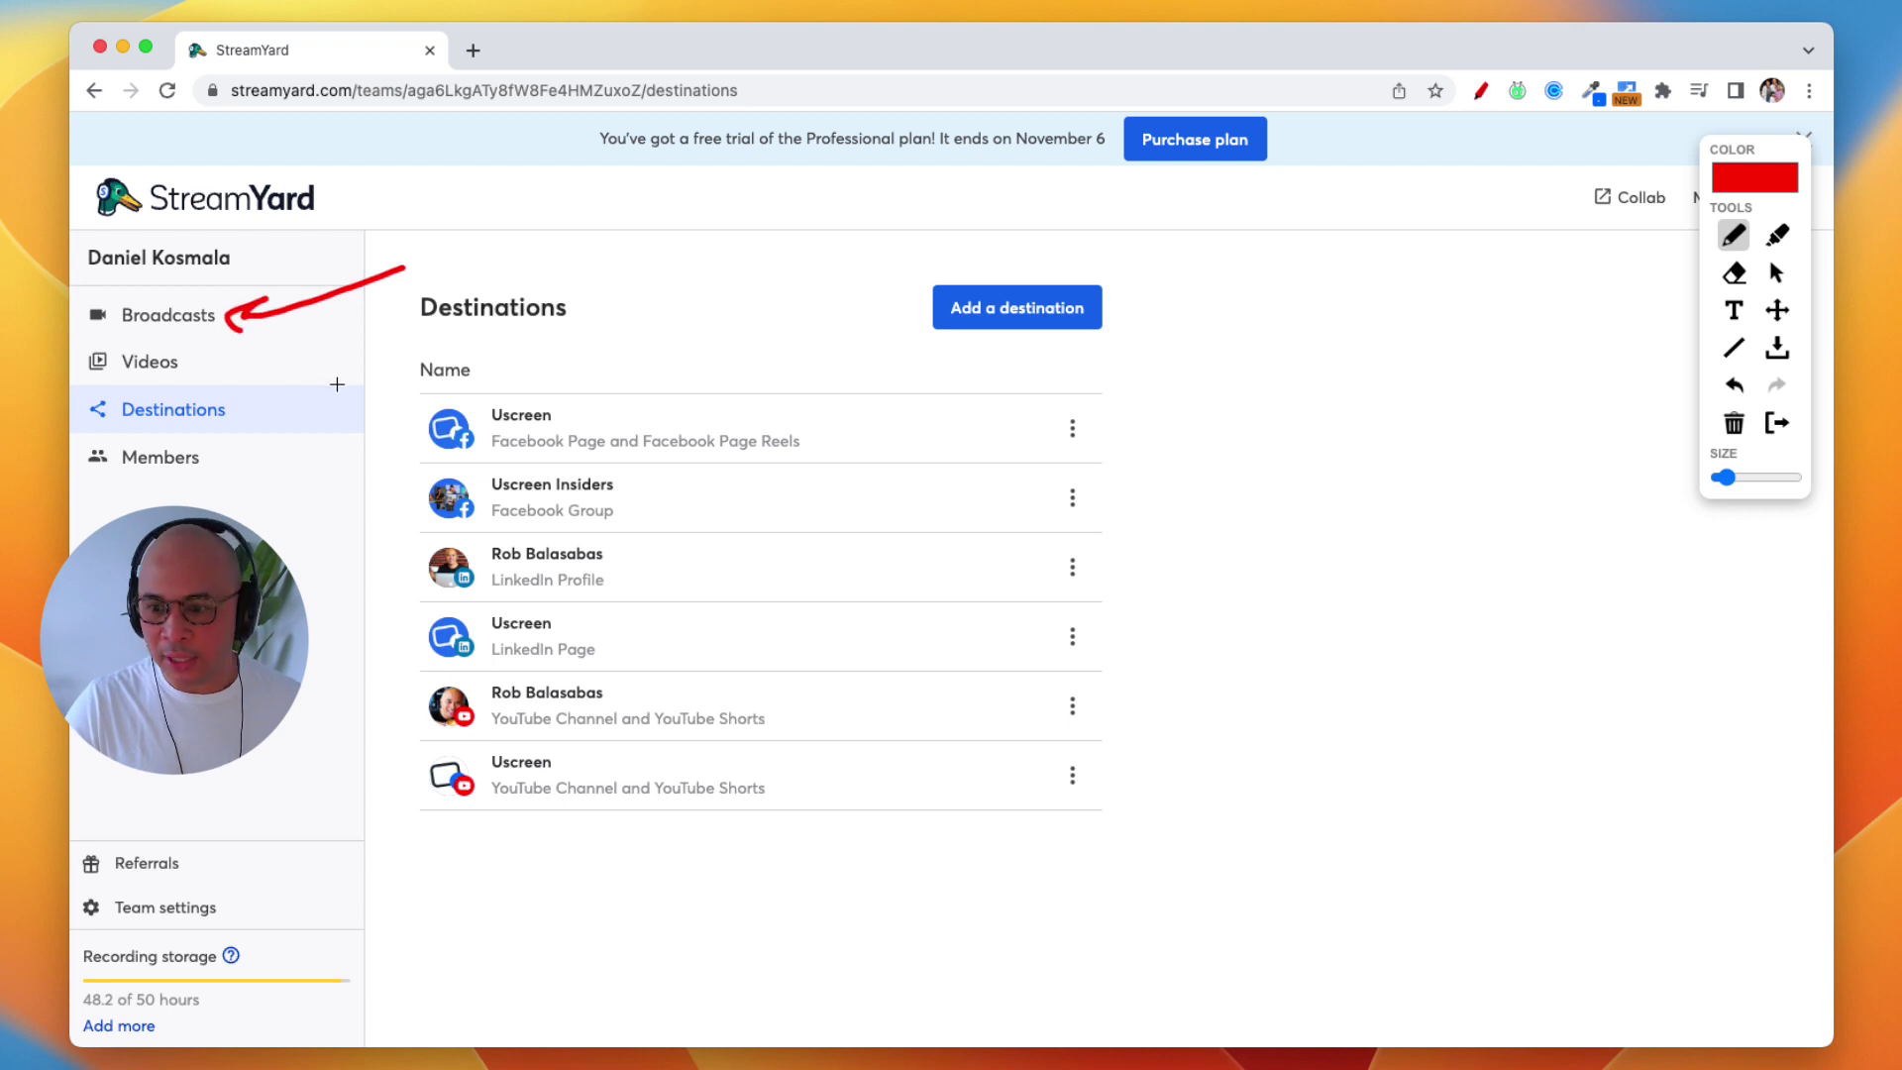
{"action": "key", "text": "Escape"}
{"action": "left_click", "coordinate": [152, 315]}
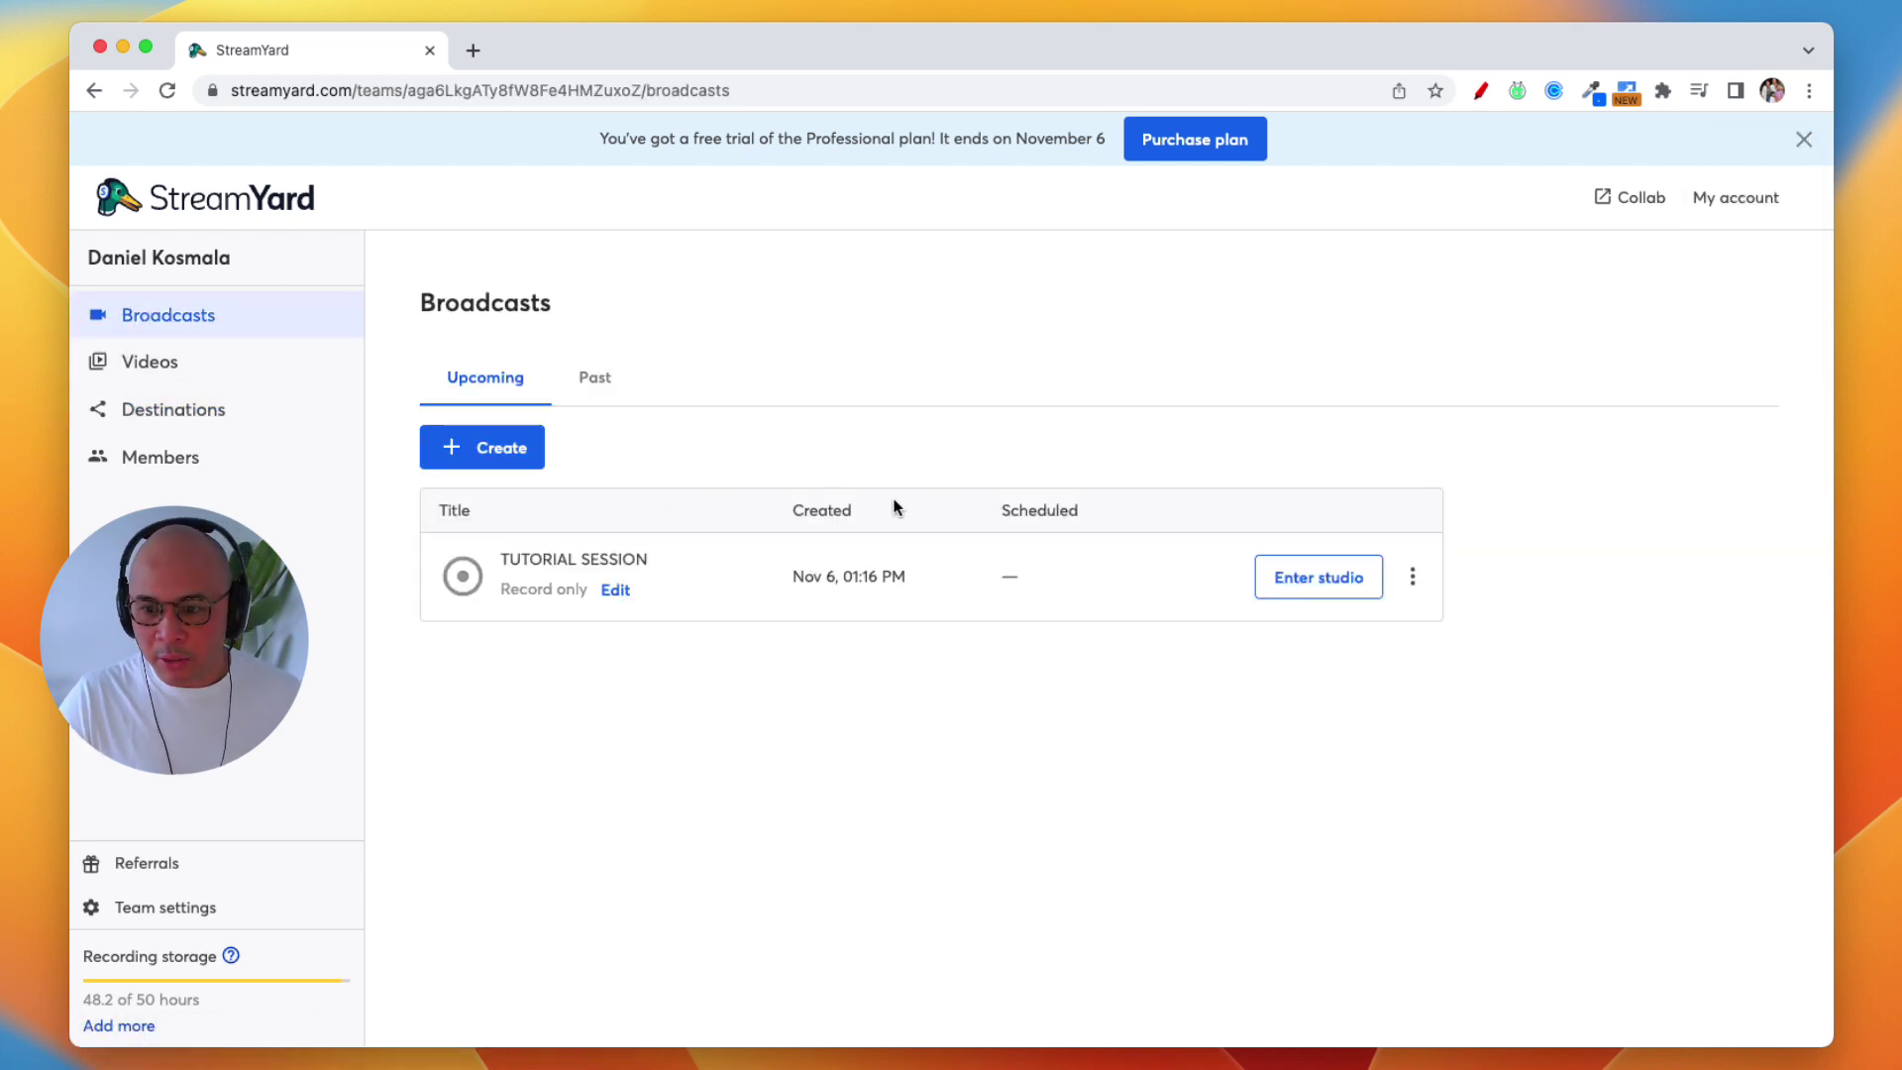
- Circle the spot where a new broadcast is started and draw a red arrow to it, then clear the drawings
{"action": "left_click", "coordinate": [1480, 91]}
{"action": "mouse_move", "coordinate": [518, 411]}
{"action": "left_mouse_down"}
{"action": "mouse_move", "coordinate": [404, 419]}
{"action": "mouse_move", "coordinate": [443, 485]}
{"action": "mouse_move", "coordinate": [608, 419]}
{"action": "mouse_move", "coordinate": [513, 416]}
{"action": "left_mouse_up"}
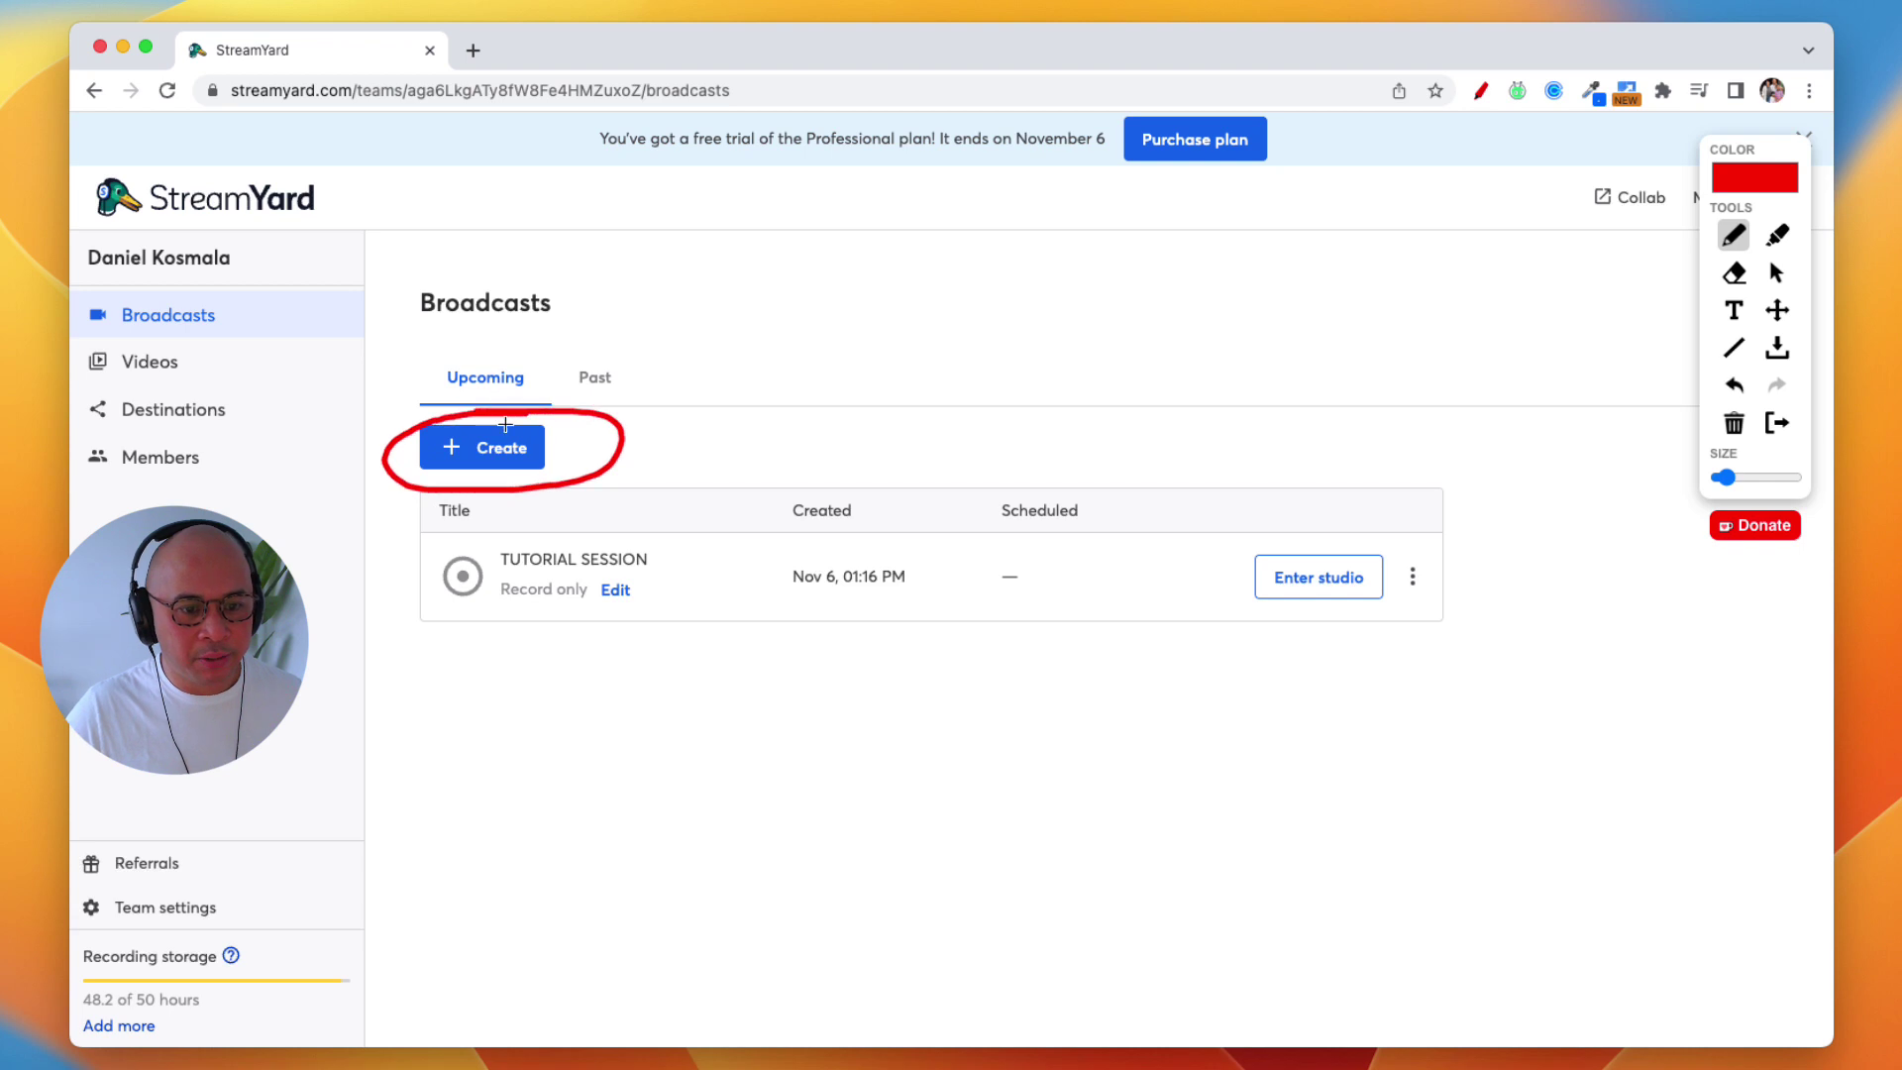
{"action": "mouse_move", "coordinate": [725, 343]}
{"action": "left_mouse_down"}
{"action": "mouse_move", "coordinate": [626, 424]}
{"action": "mouse_move", "coordinate": [688, 420]}
{"action": "left_mouse_up"}
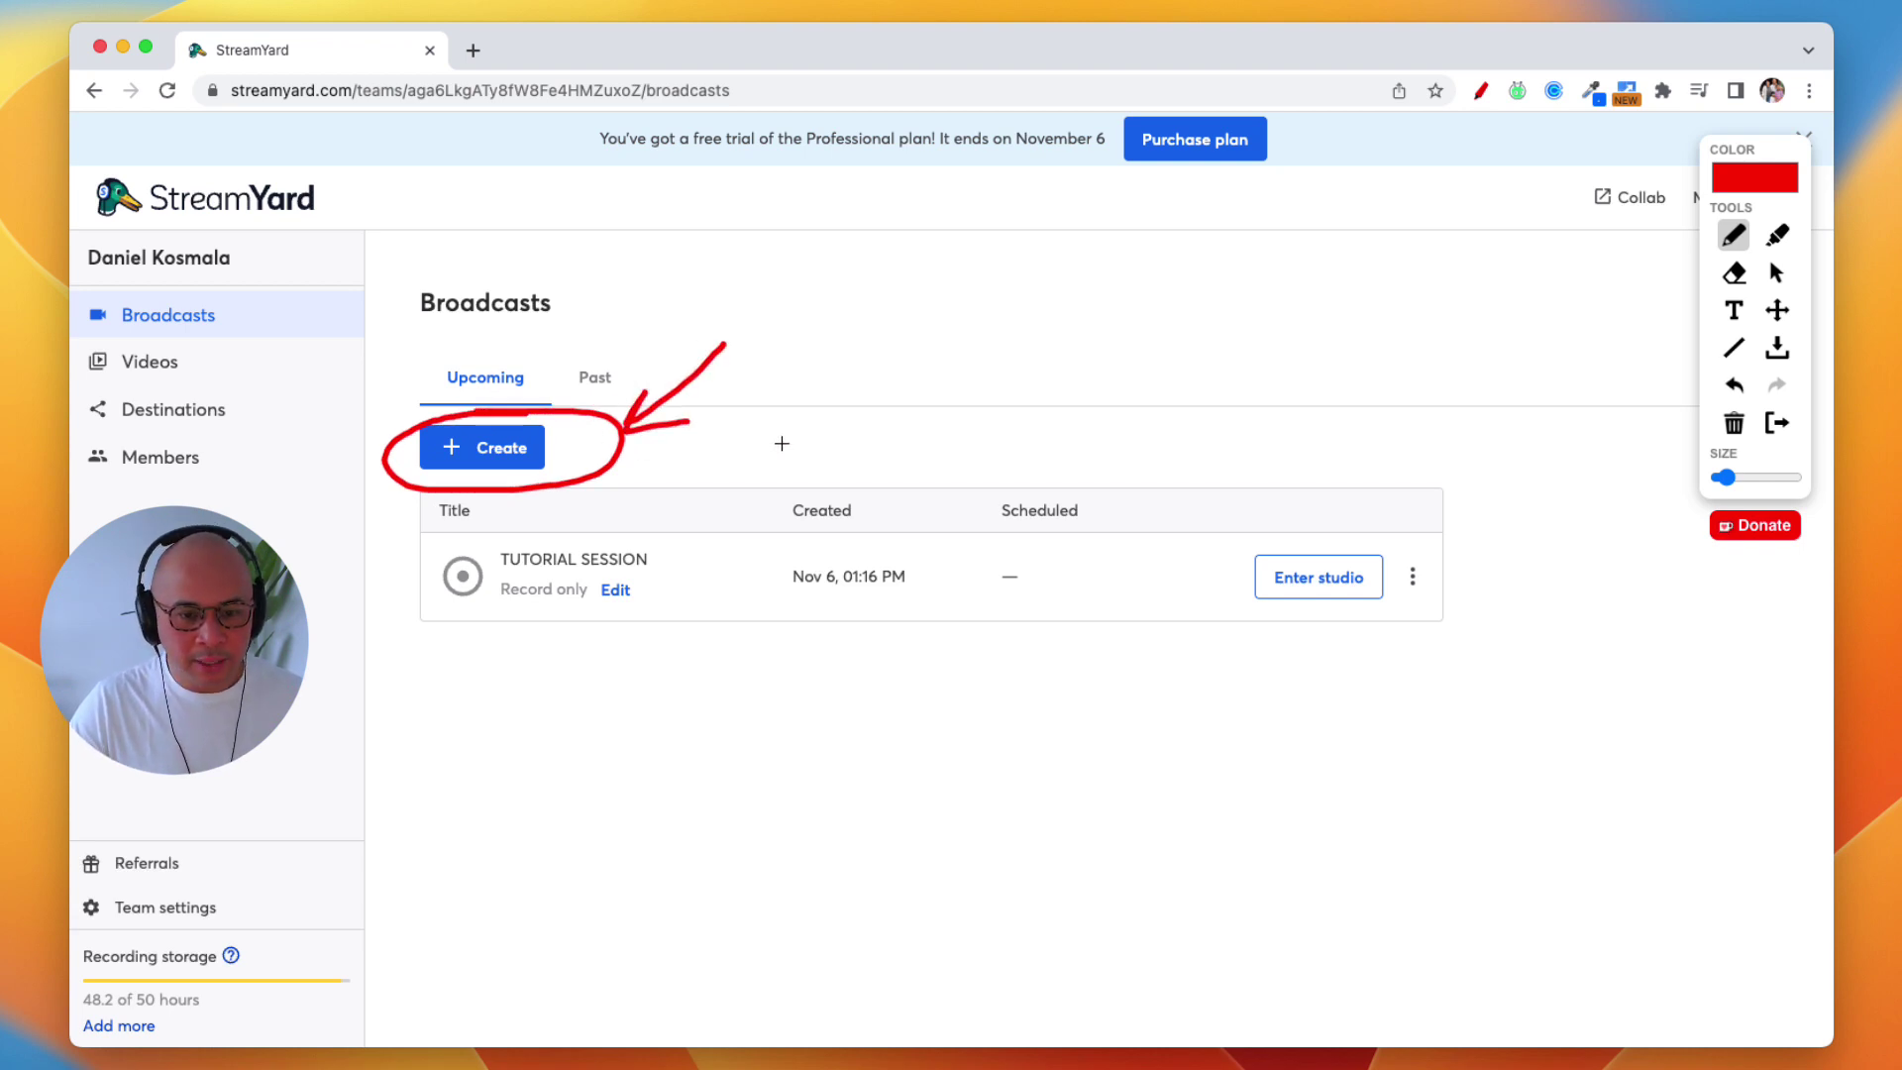
{"action": "key", "text": "Escape"}
- Create a studio recording titled ROB'S MEETING ROOM that records audio and video locally
{"action": "left_click", "coordinate": [496, 448]}
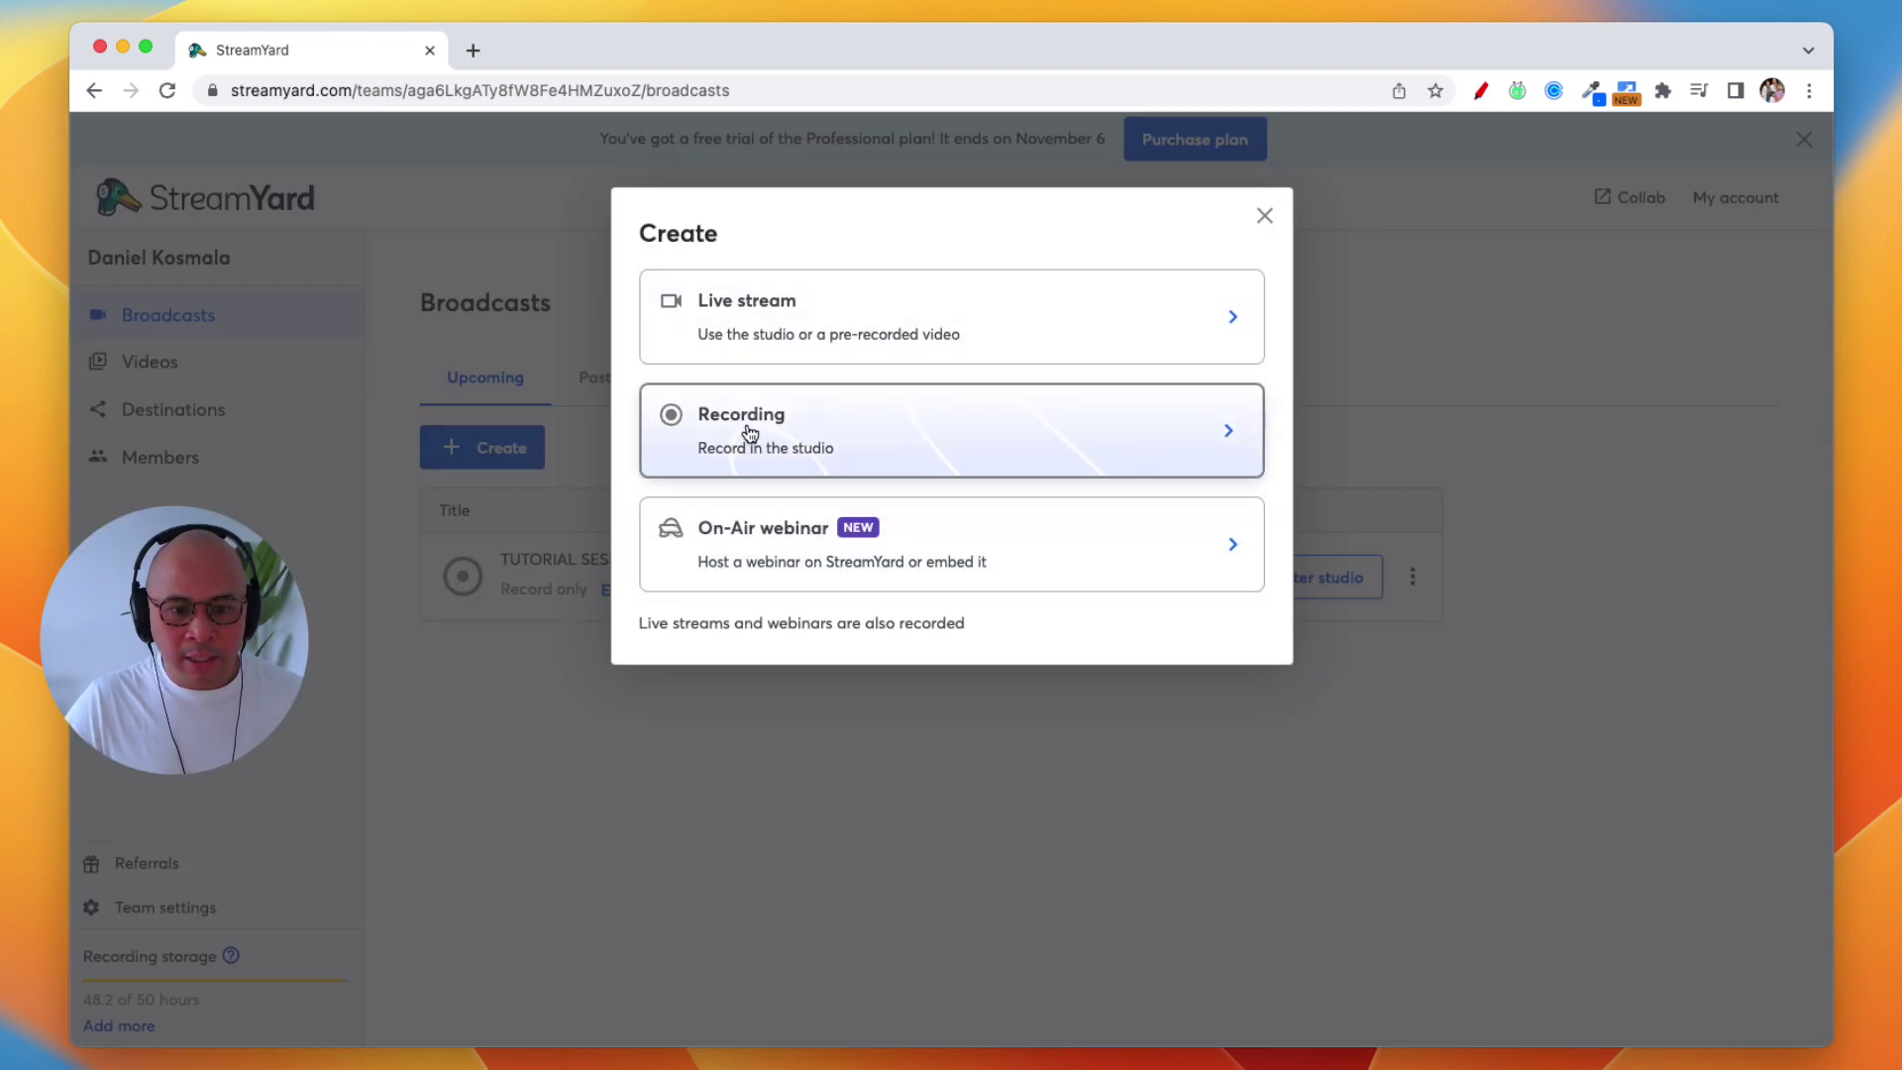
{"action": "left_click", "coordinate": [805, 446]}
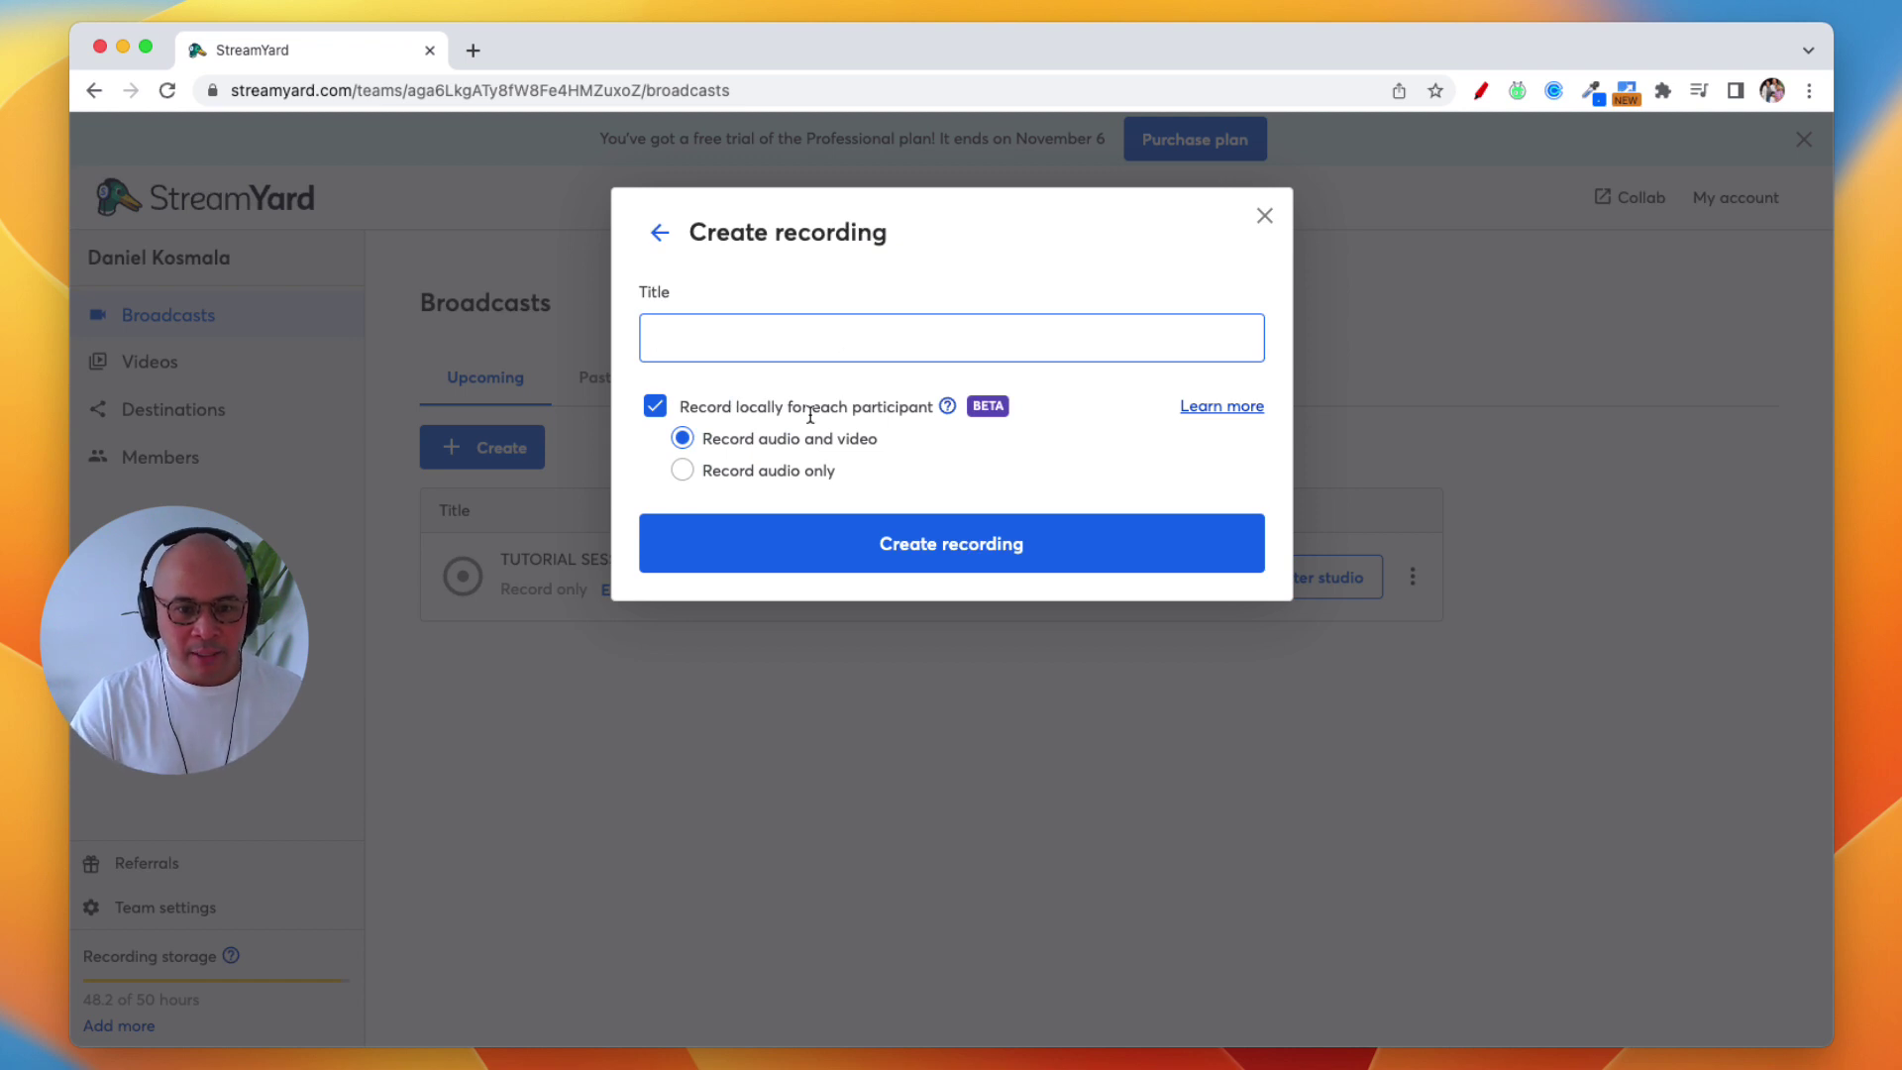
{"action": "type", "text": "MEETING"}
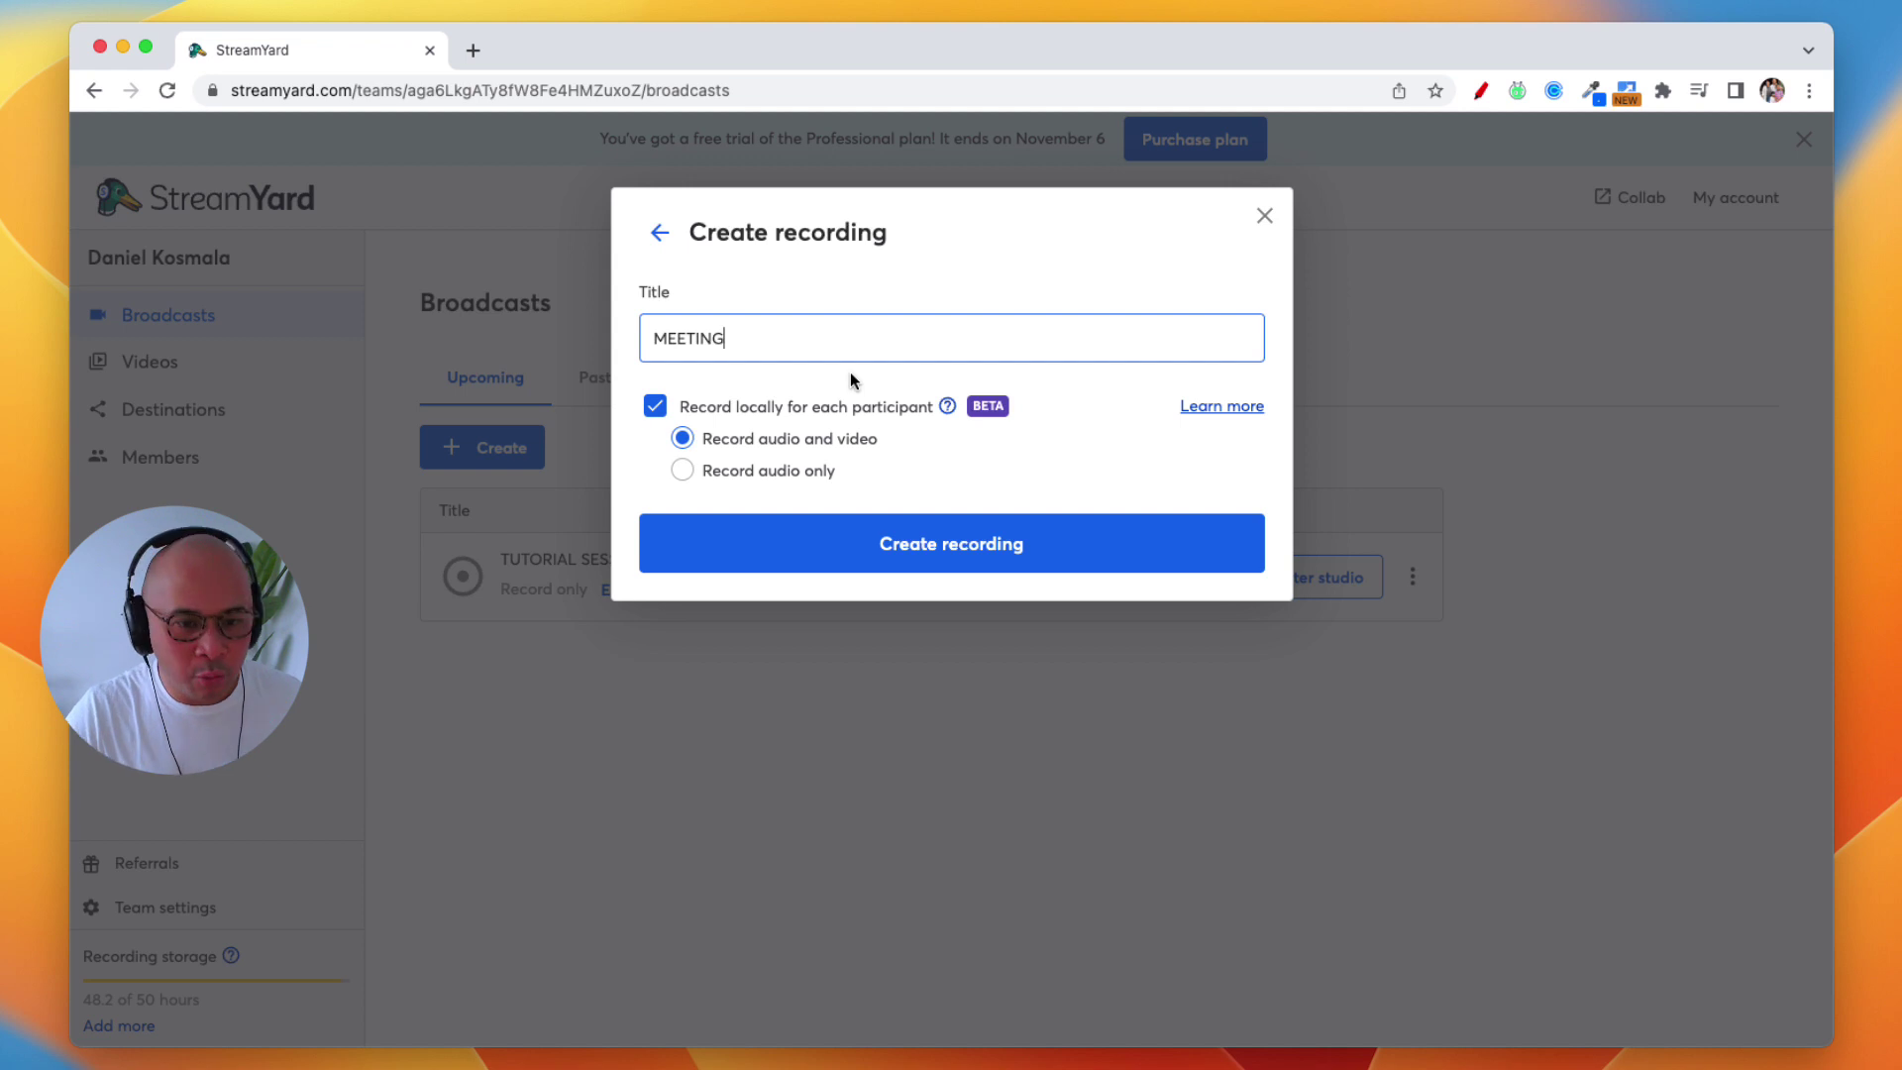
{"action": "left_click", "coordinate": [665, 338]}
{"action": "type", "text": "ROB'S MEETING"}
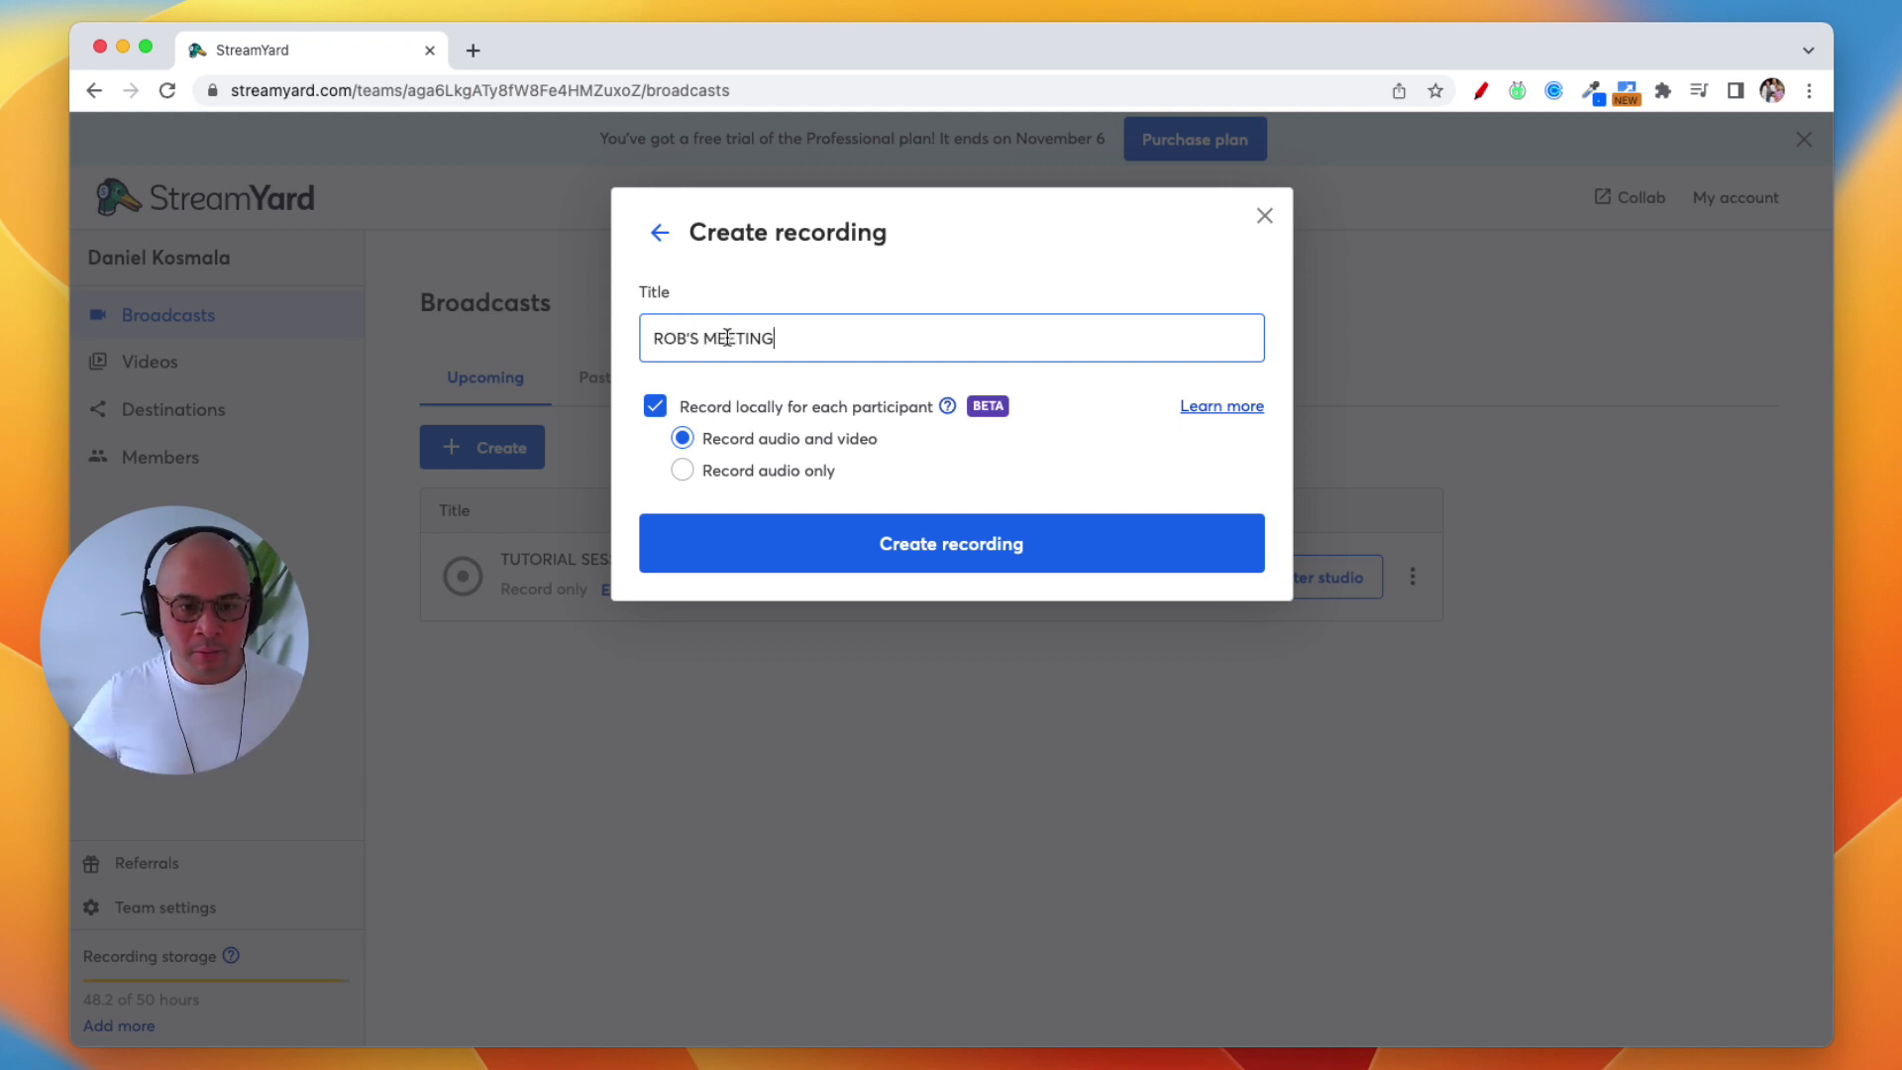
{"action": "type", "text": " ROOM"}
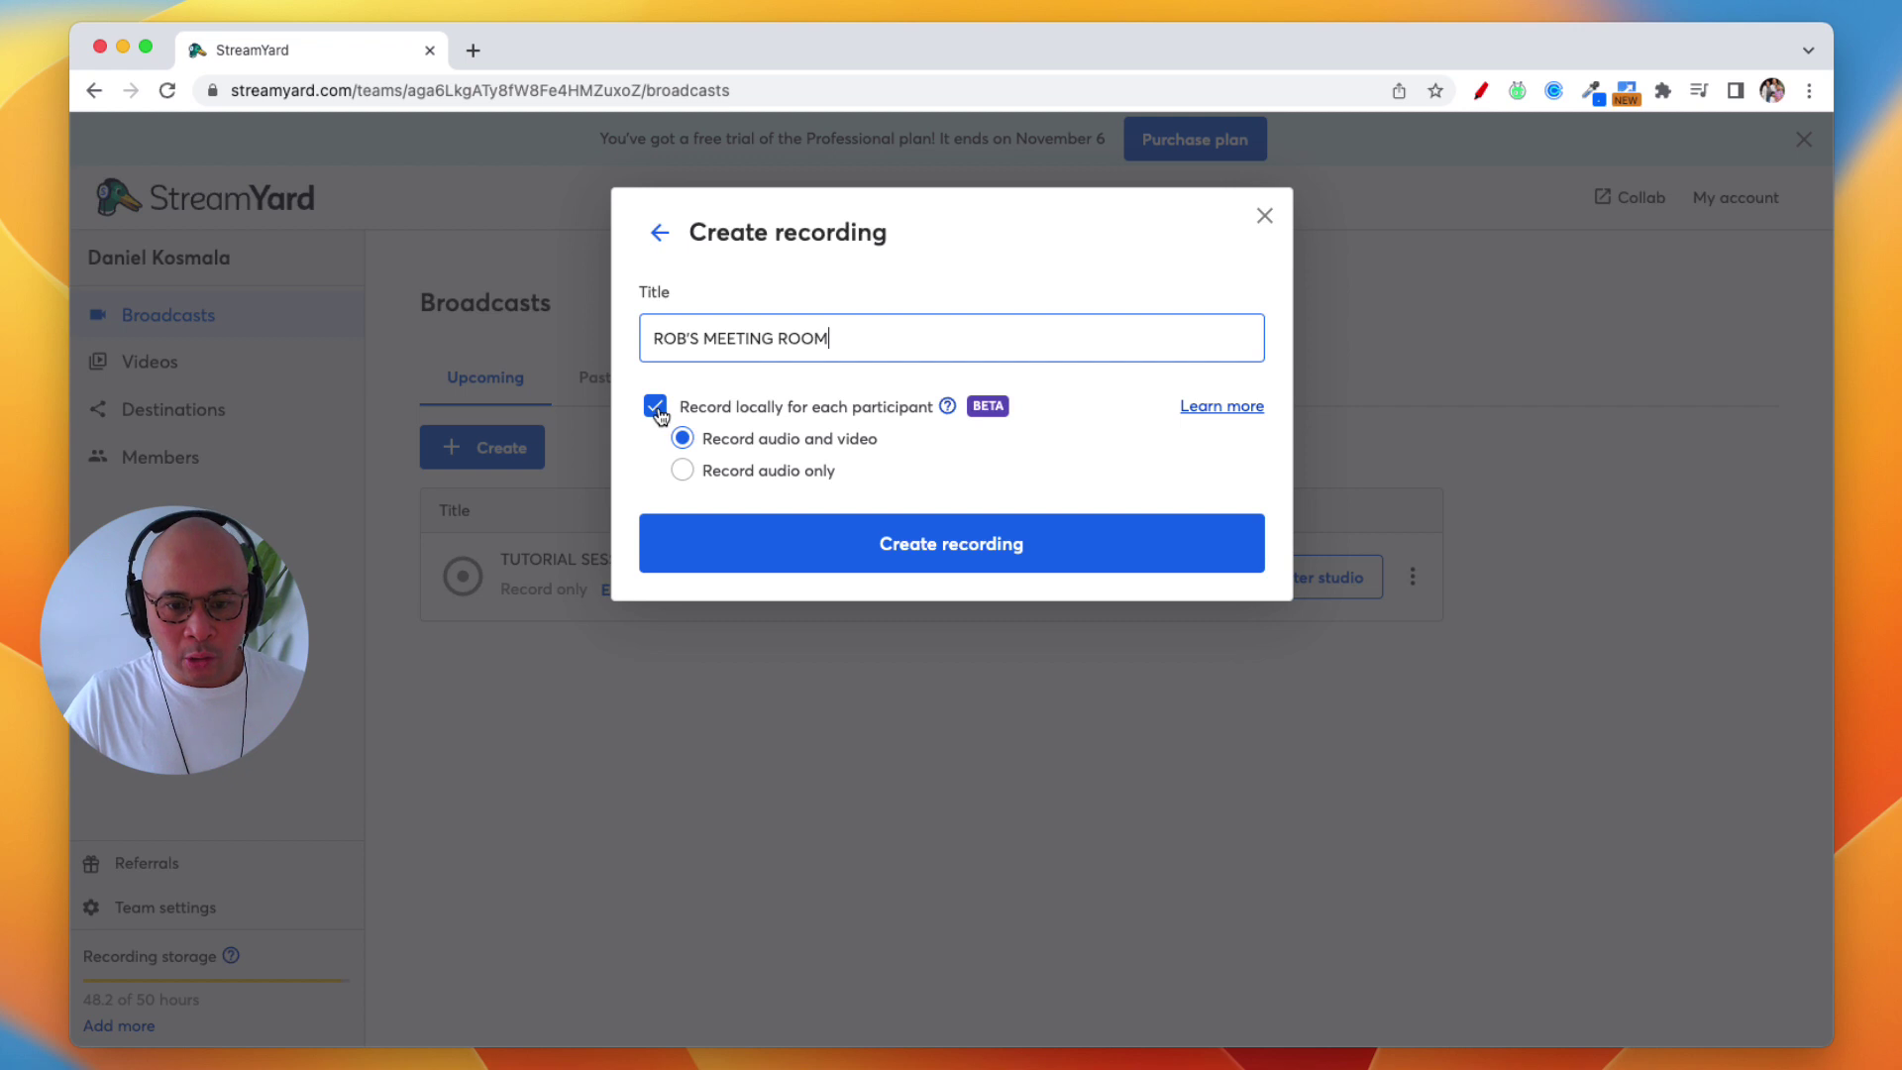
{"action": "left_click", "coordinate": [683, 472]}
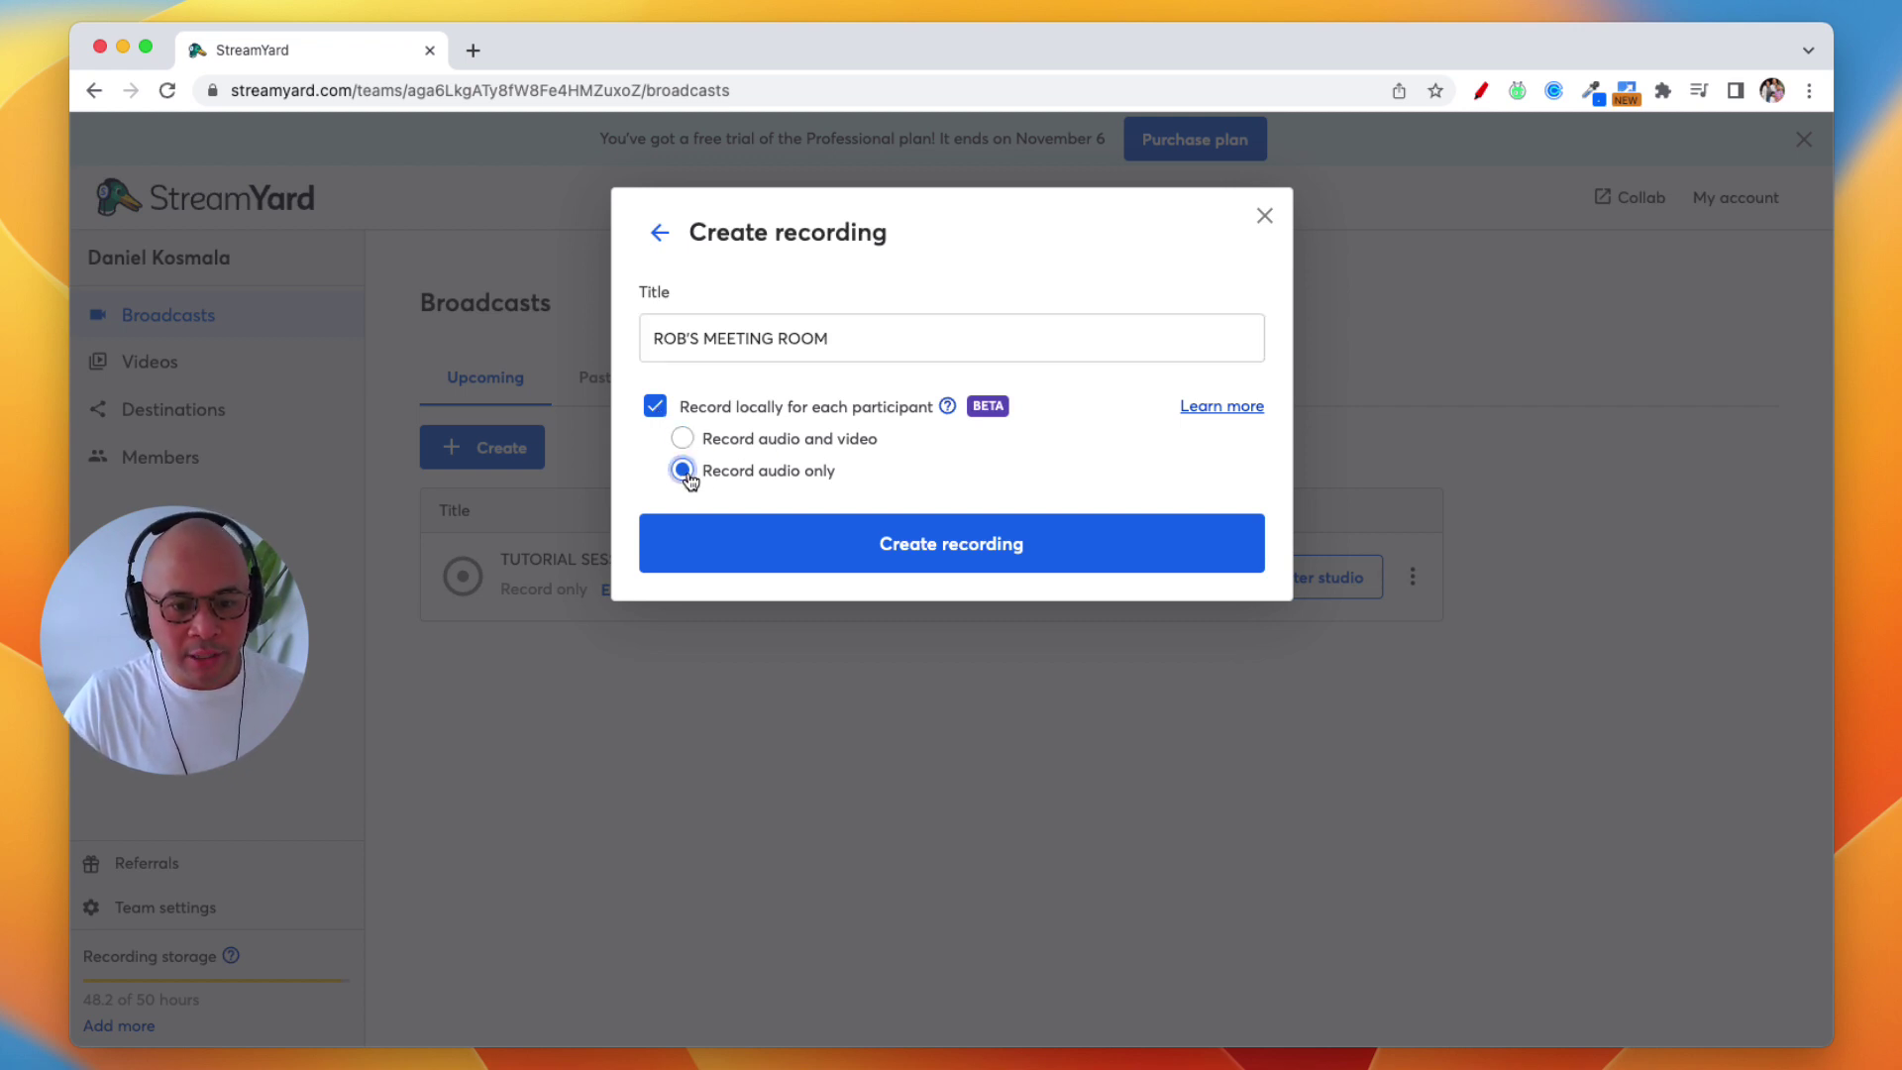
{"action": "left_click", "coordinate": [683, 441]}
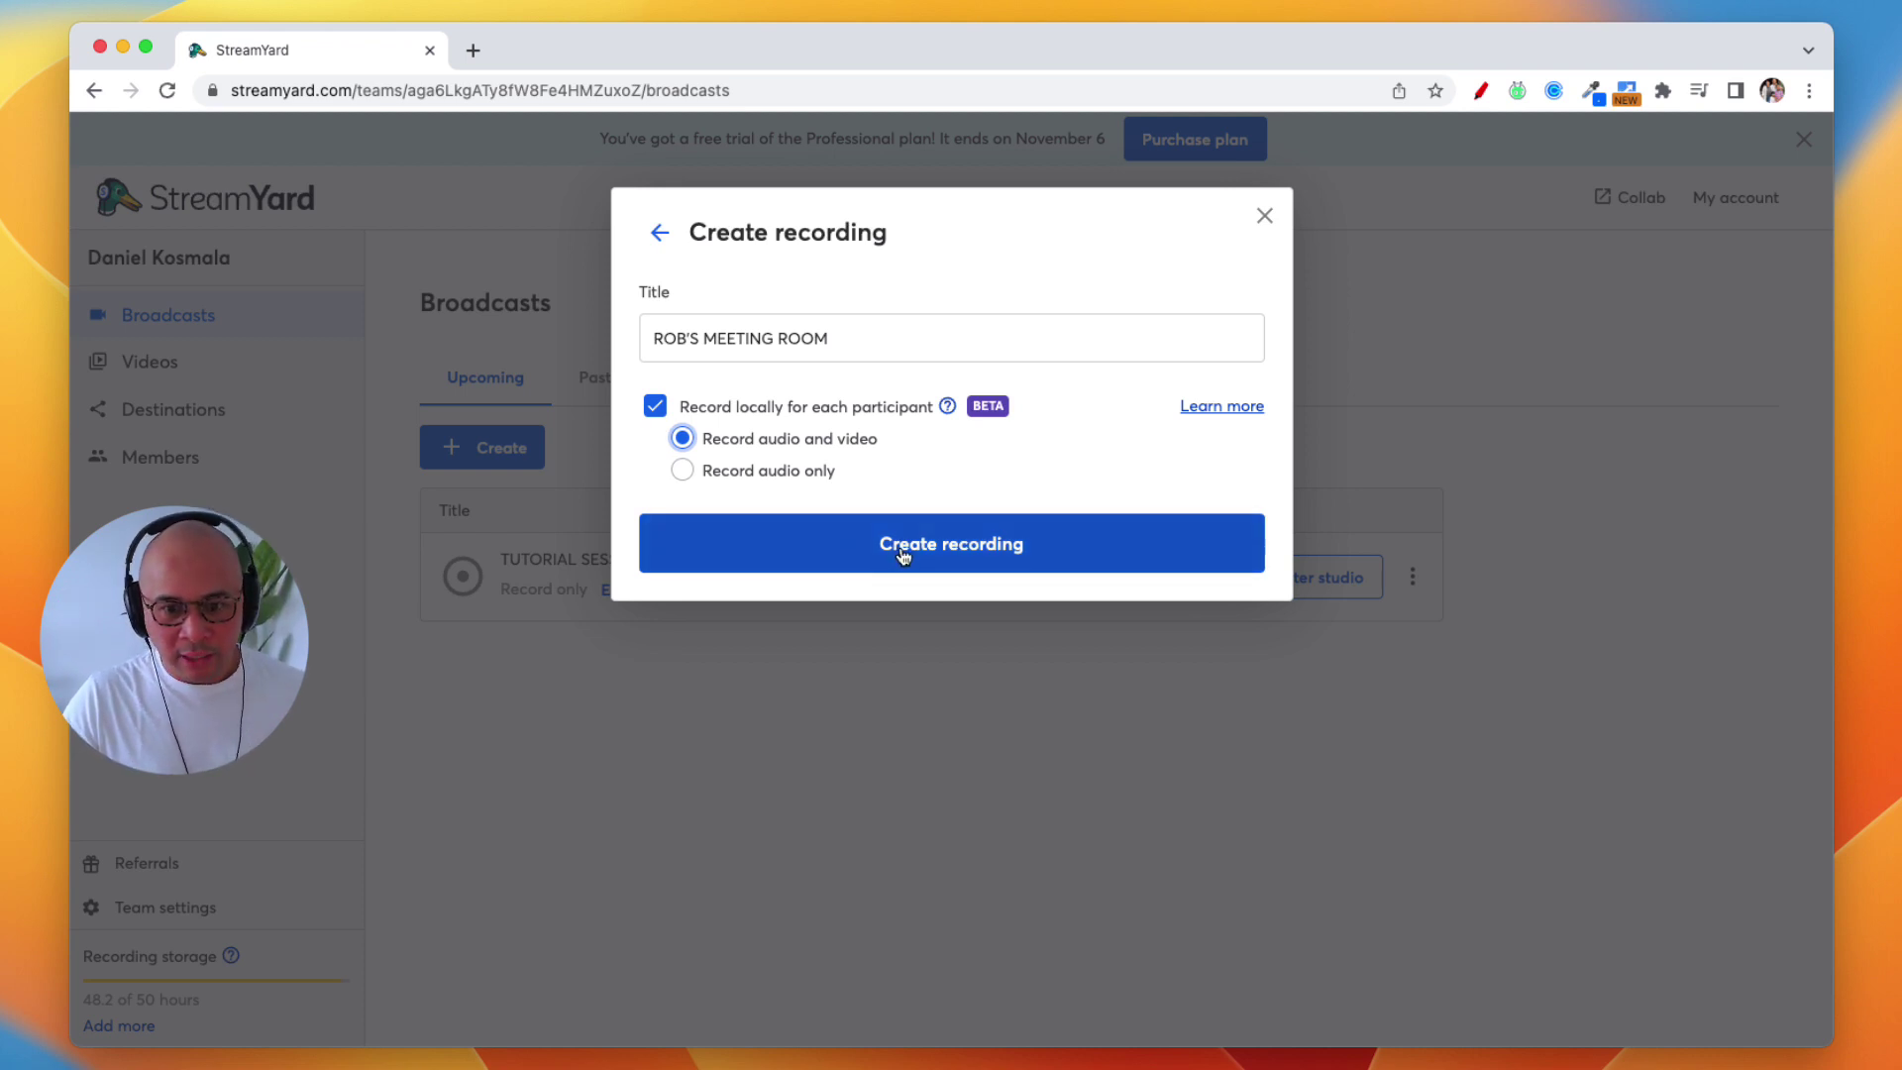
{"action": "left_click", "coordinate": [936, 557]}
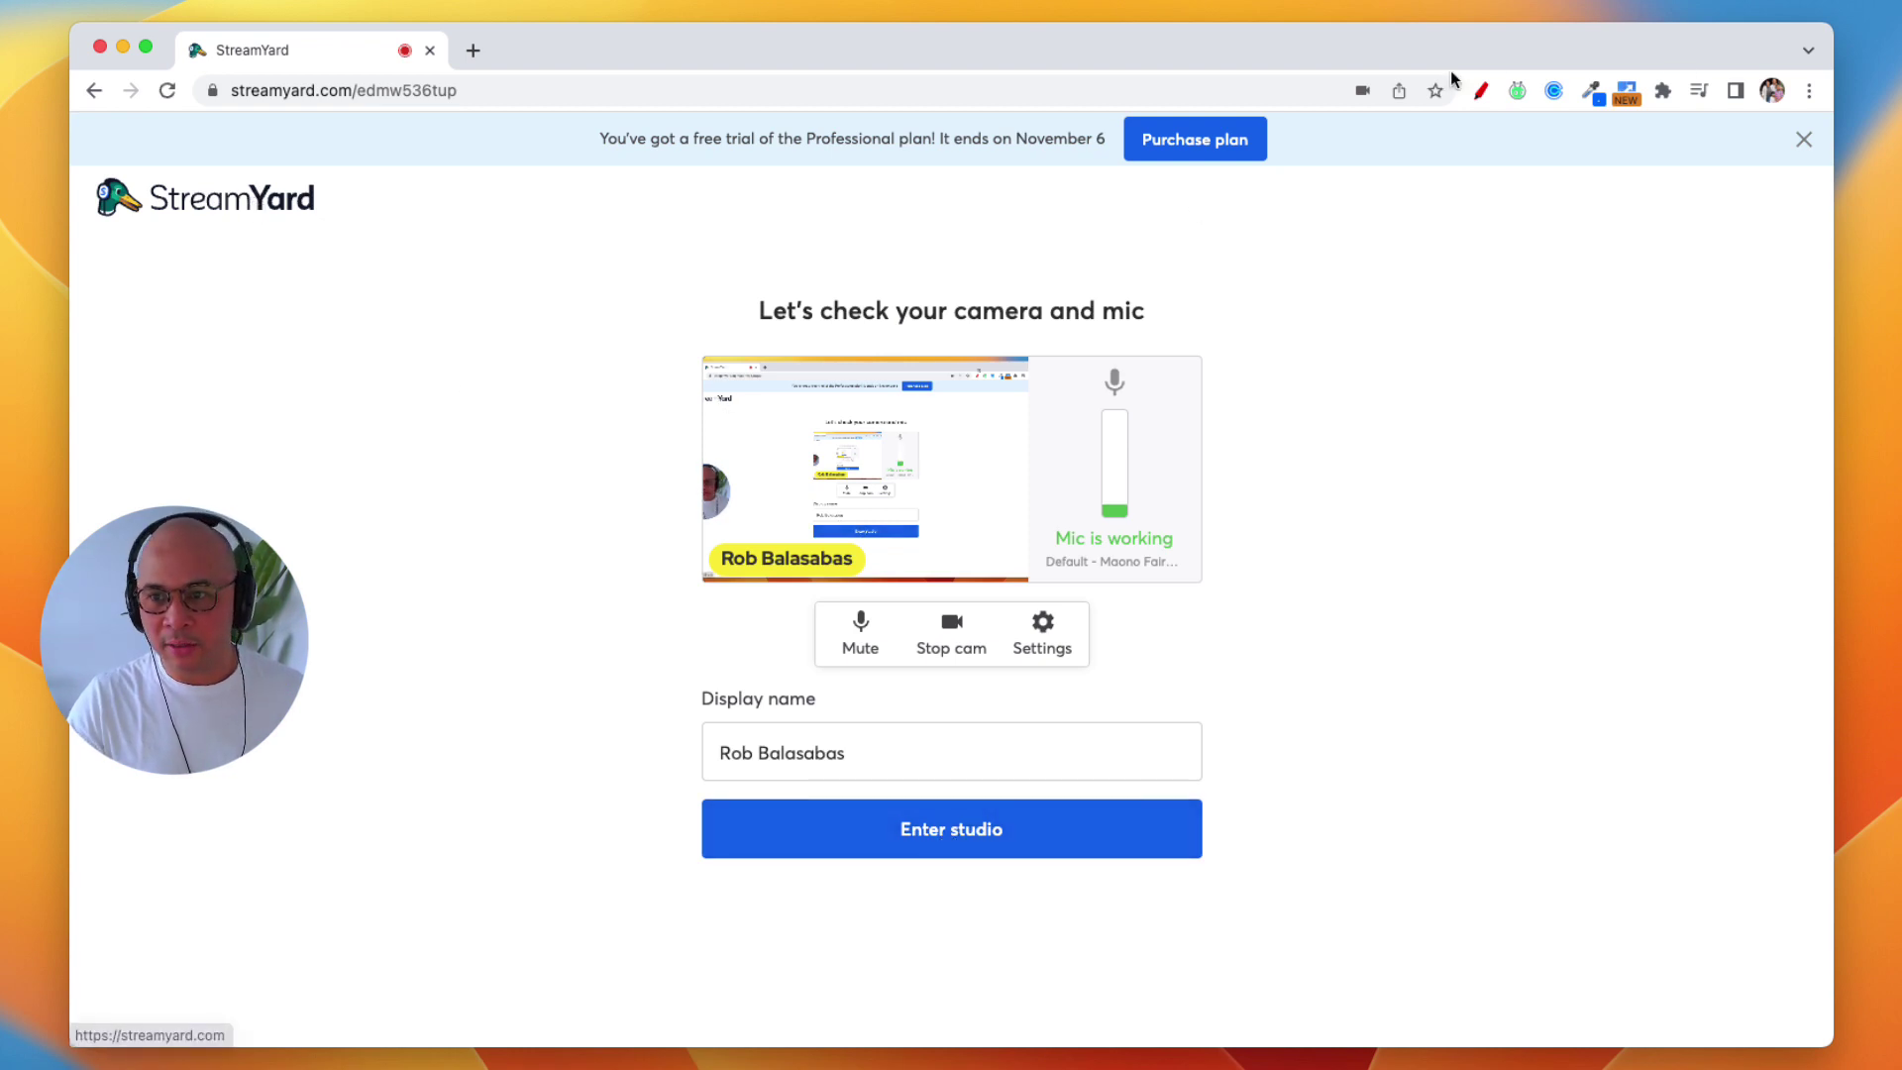
- Highlight the team name, the Broadcasts link and the broadcasts table with red marks, then clear them
{"action": "left_click", "coordinate": [1480, 90]}
{"action": "left_click_drag", "start_coordinate": [511, 284], "coordinate": [316, 226]}
{"action": "key", "text": "super+r"}
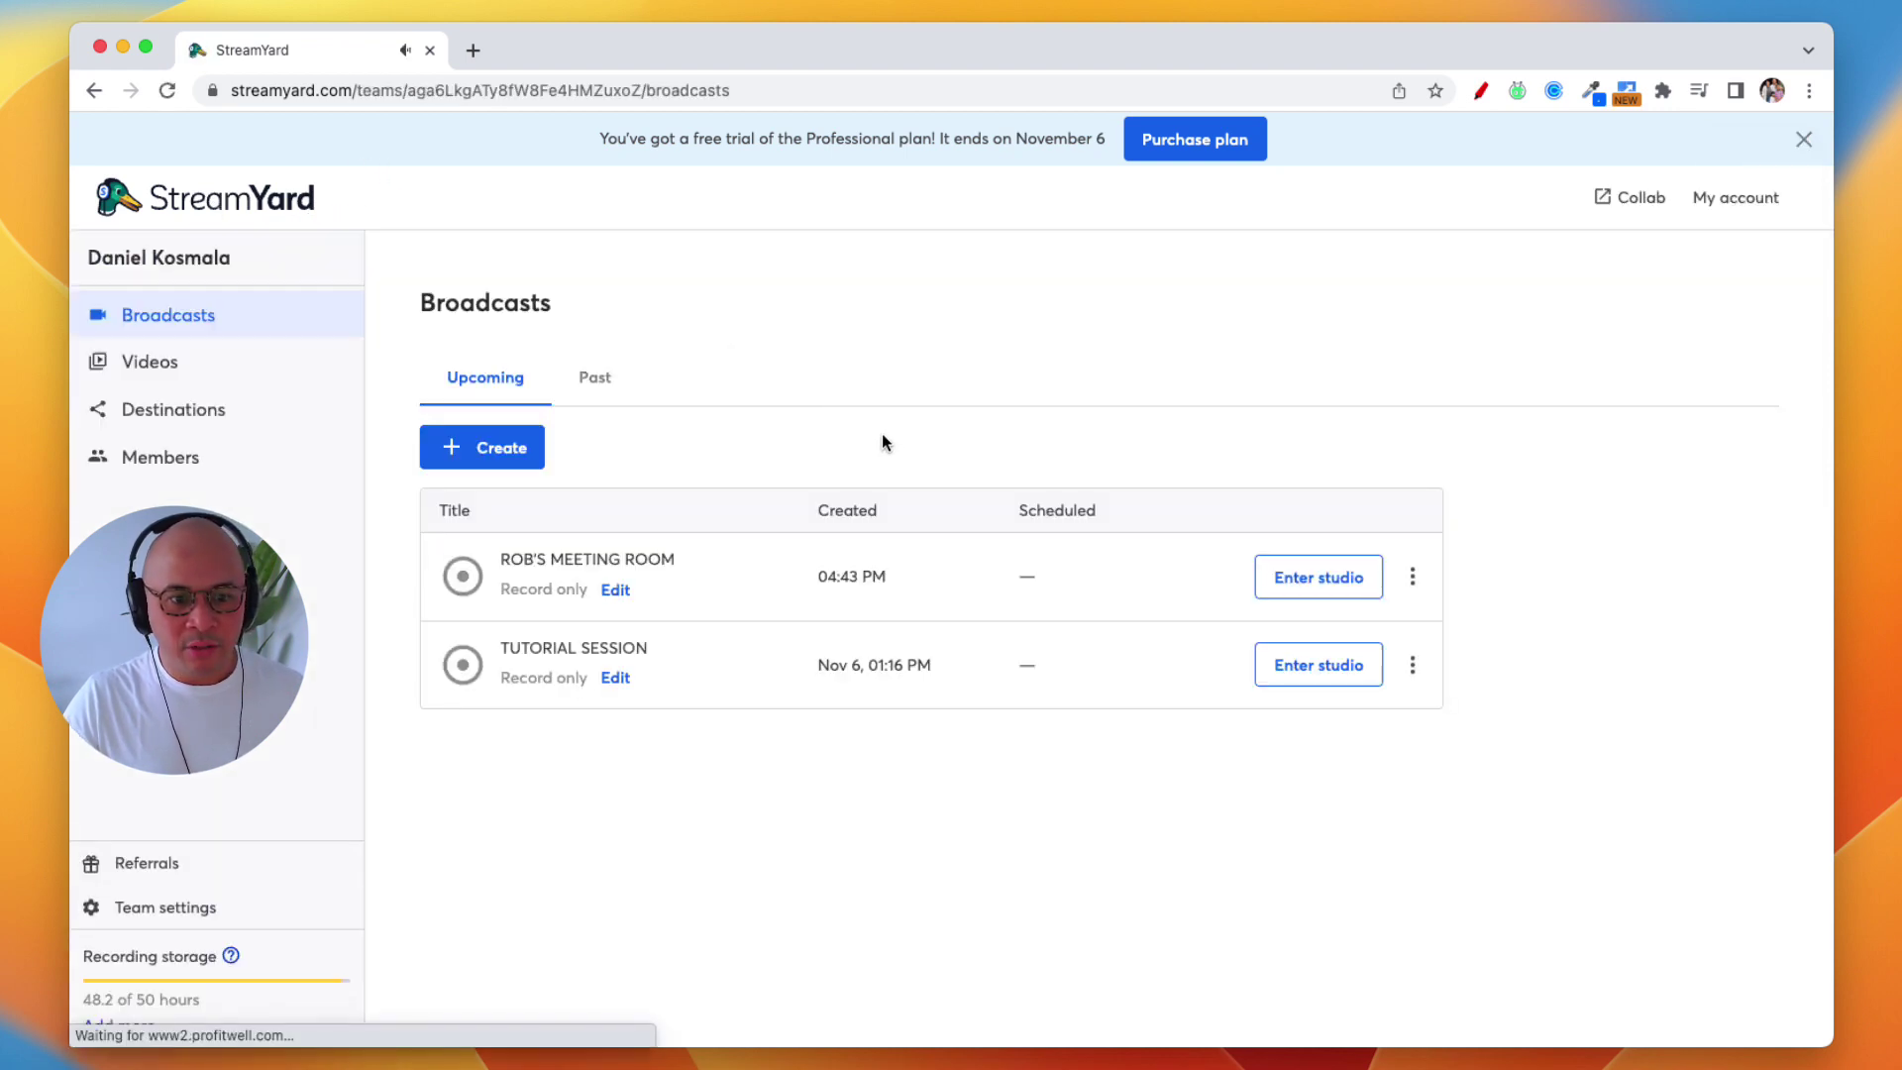
{"action": "left_click", "coordinate": [1481, 90]}
{"action": "mouse_move", "coordinate": [275, 289]}
{"action": "left_mouse_down"}
{"action": "mouse_move", "coordinate": [156, 291]}
{"action": "mouse_move", "coordinate": [128, 330]}
{"action": "mouse_move", "coordinate": [238, 290]}
{"action": "left_mouse_up"}
{"action": "mouse_move", "coordinate": [584, 195]}
{"action": "left_mouse_down"}
{"action": "mouse_move", "coordinate": [361, 249]}
{"action": "mouse_move", "coordinate": [394, 284]}
{"action": "mouse_move", "coordinate": [616, 341]}
{"action": "left_mouse_up"}
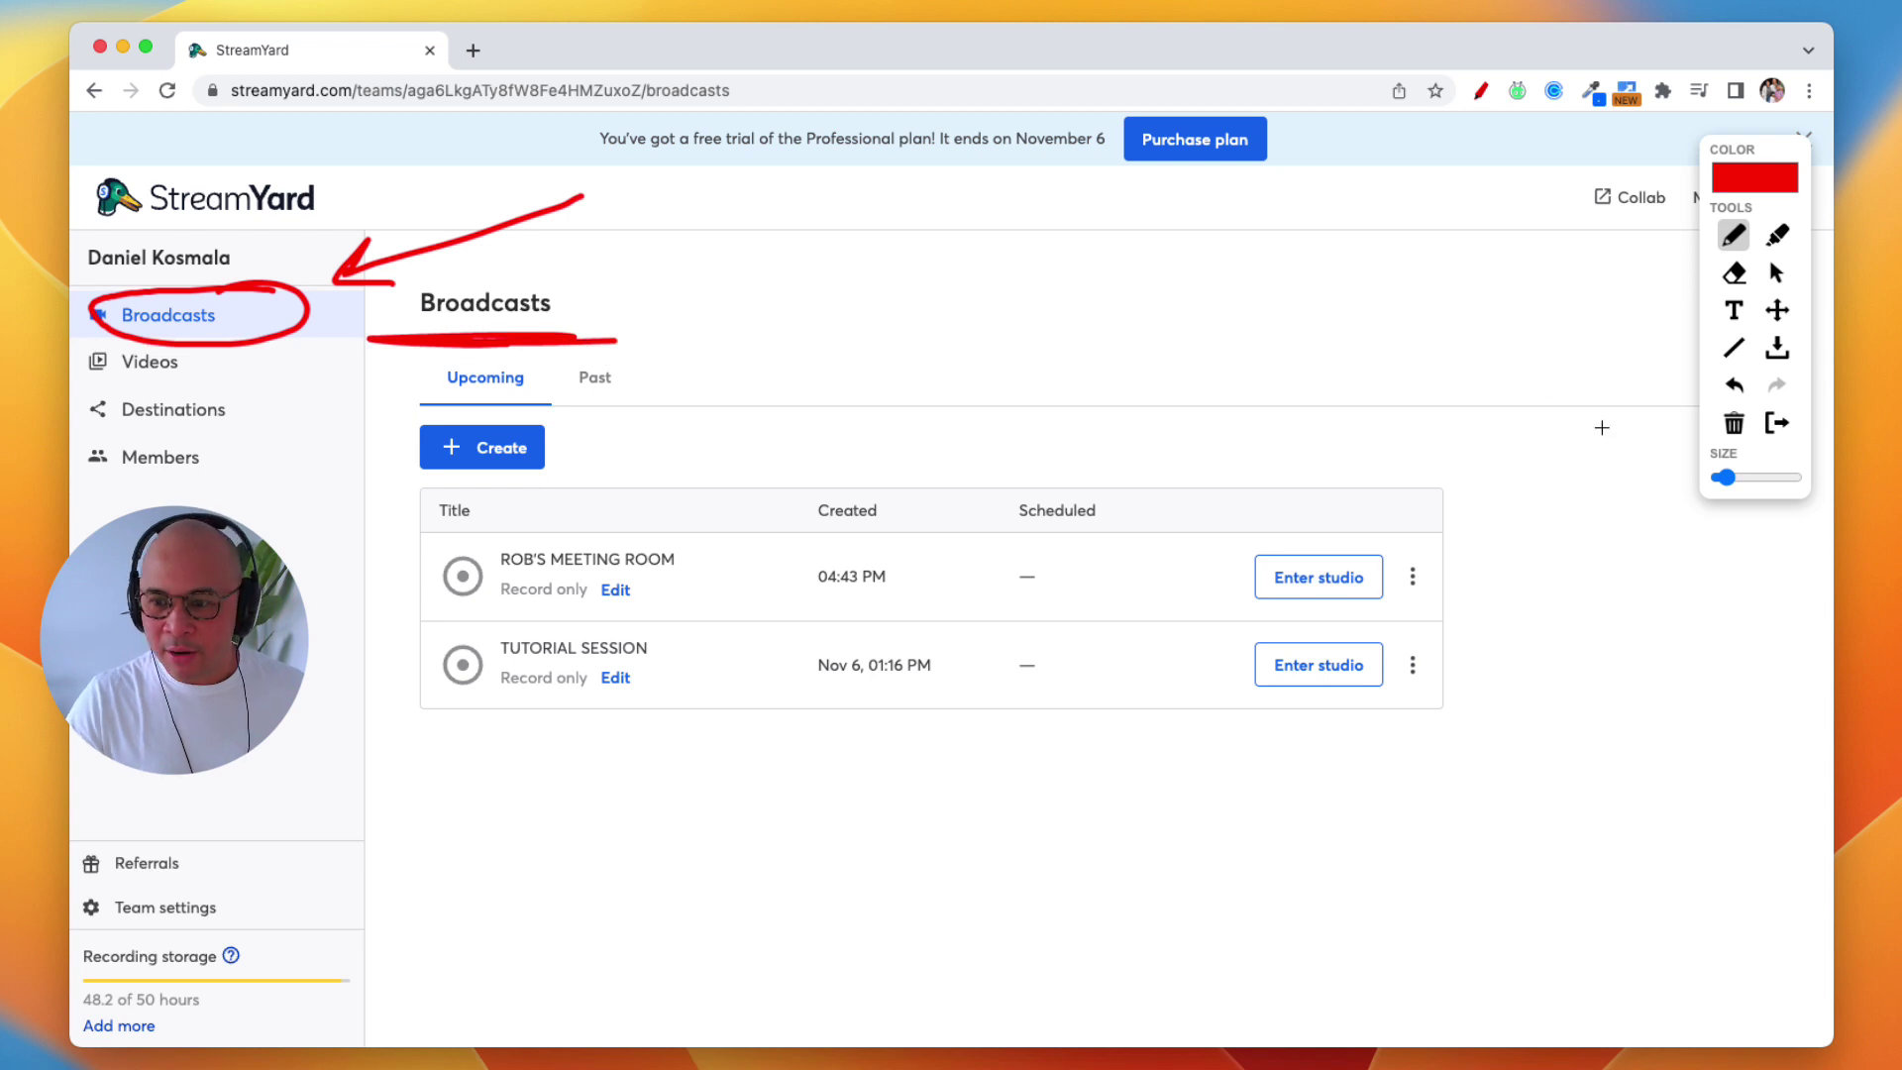
{"action": "mouse_move", "coordinate": [677, 515]}
{"action": "left_mouse_down"}
{"action": "mouse_move", "coordinate": [574, 518]}
{"action": "mouse_move", "coordinate": [390, 581]}
{"action": "mouse_move", "coordinate": [694, 615]}
{"action": "mouse_move", "coordinate": [636, 520]}
{"action": "left_mouse_up"}
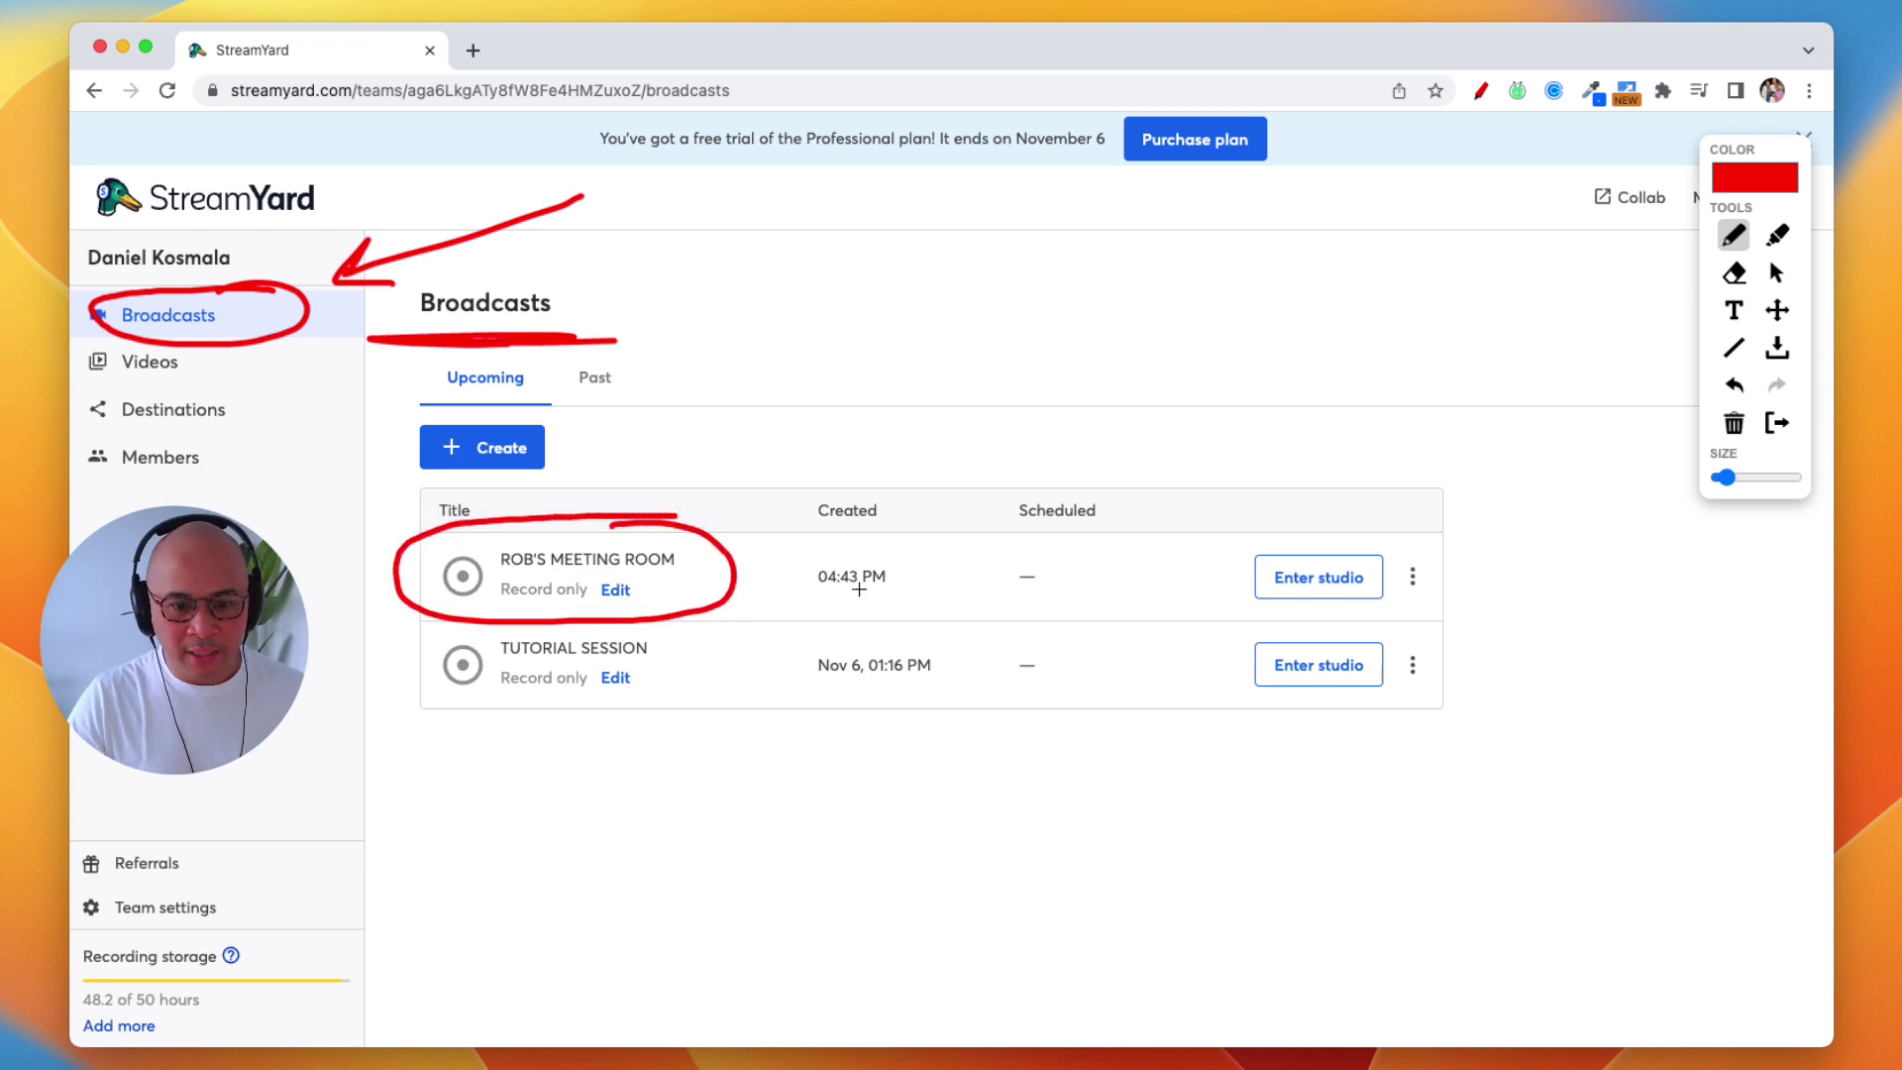
{"action": "key", "text": "Escape"}
- Check the ROB'S MEETING ROOM options menu, then enter its studio
{"action": "left_click", "coordinate": [1412, 576]}
{"action": "left_click", "coordinate": [1318, 492]}
{"action": "left_click", "coordinate": [1309, 589]}
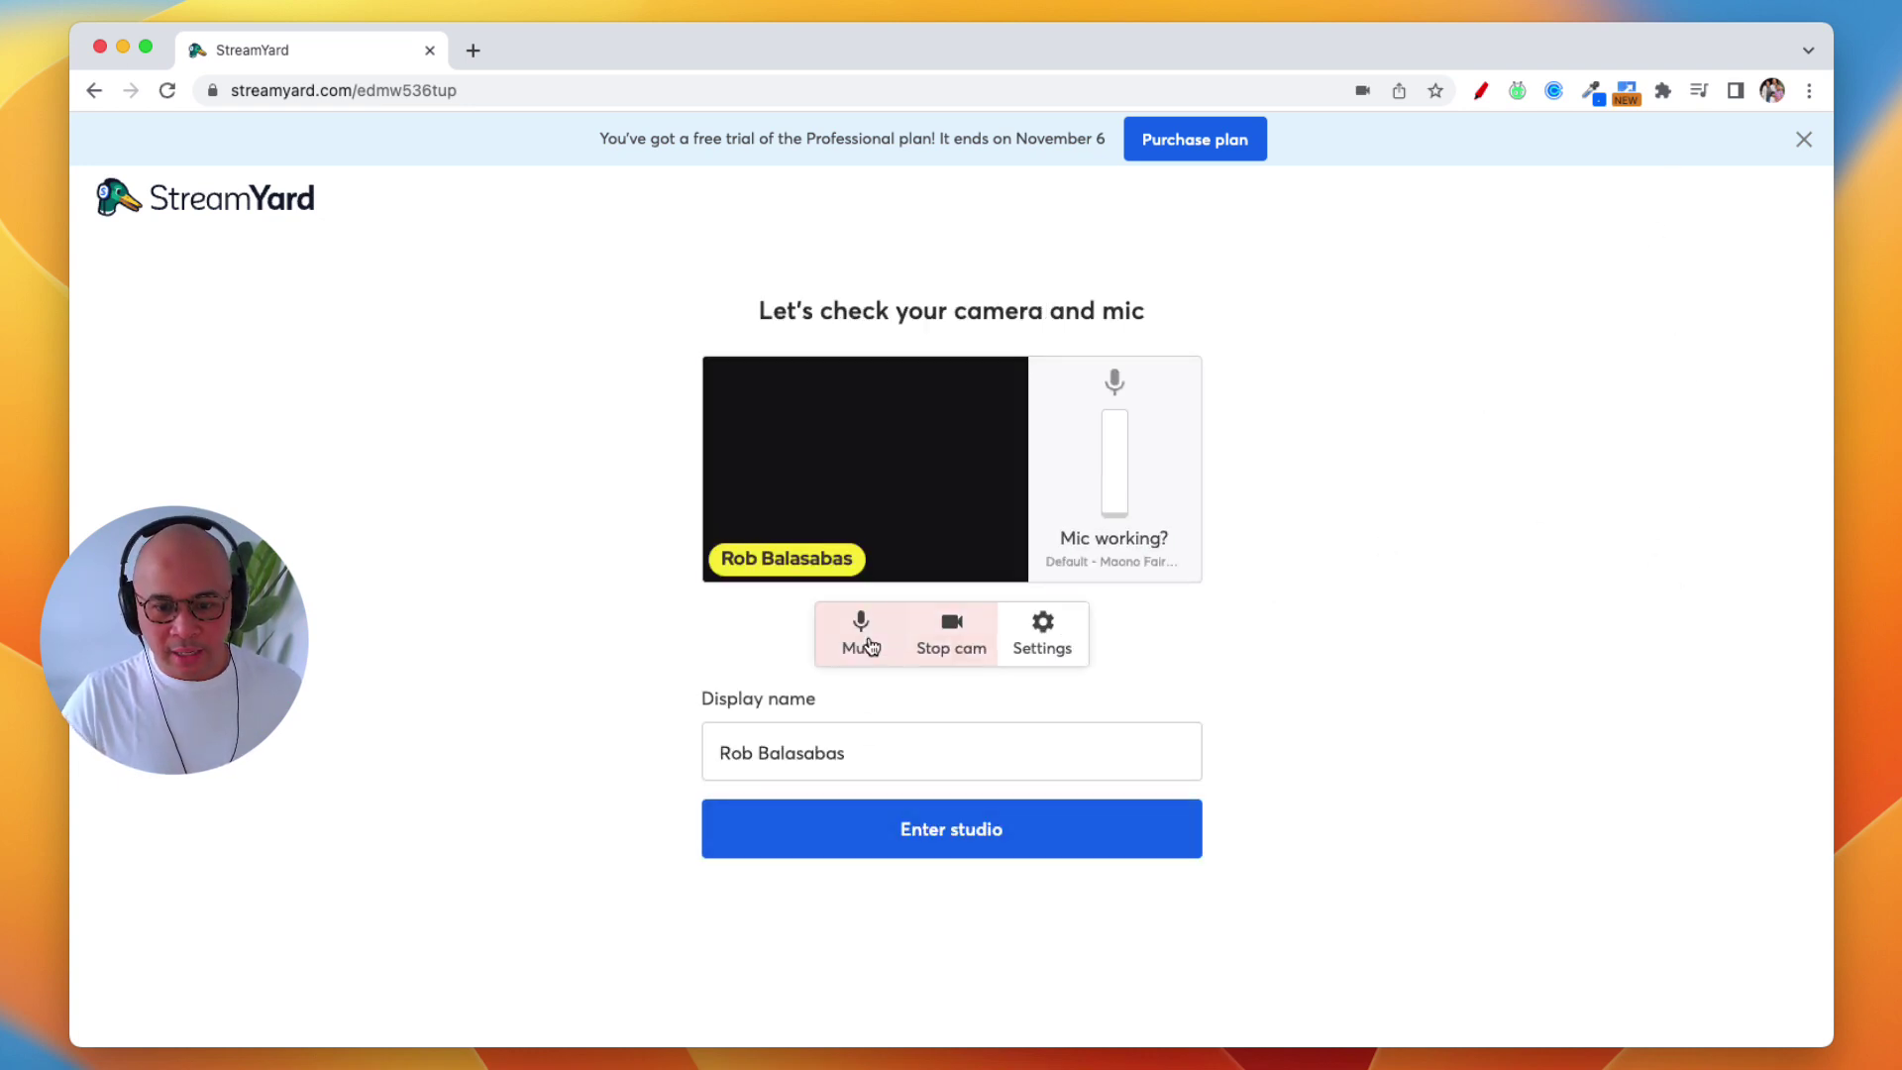
- Join the studio with the microphone muted and the camera off, and dismiss the headlines announcement
{"action": "left_click", "coordinate": [860, 639]}
{"action": "left_click", "coordinate": [944, 649]}
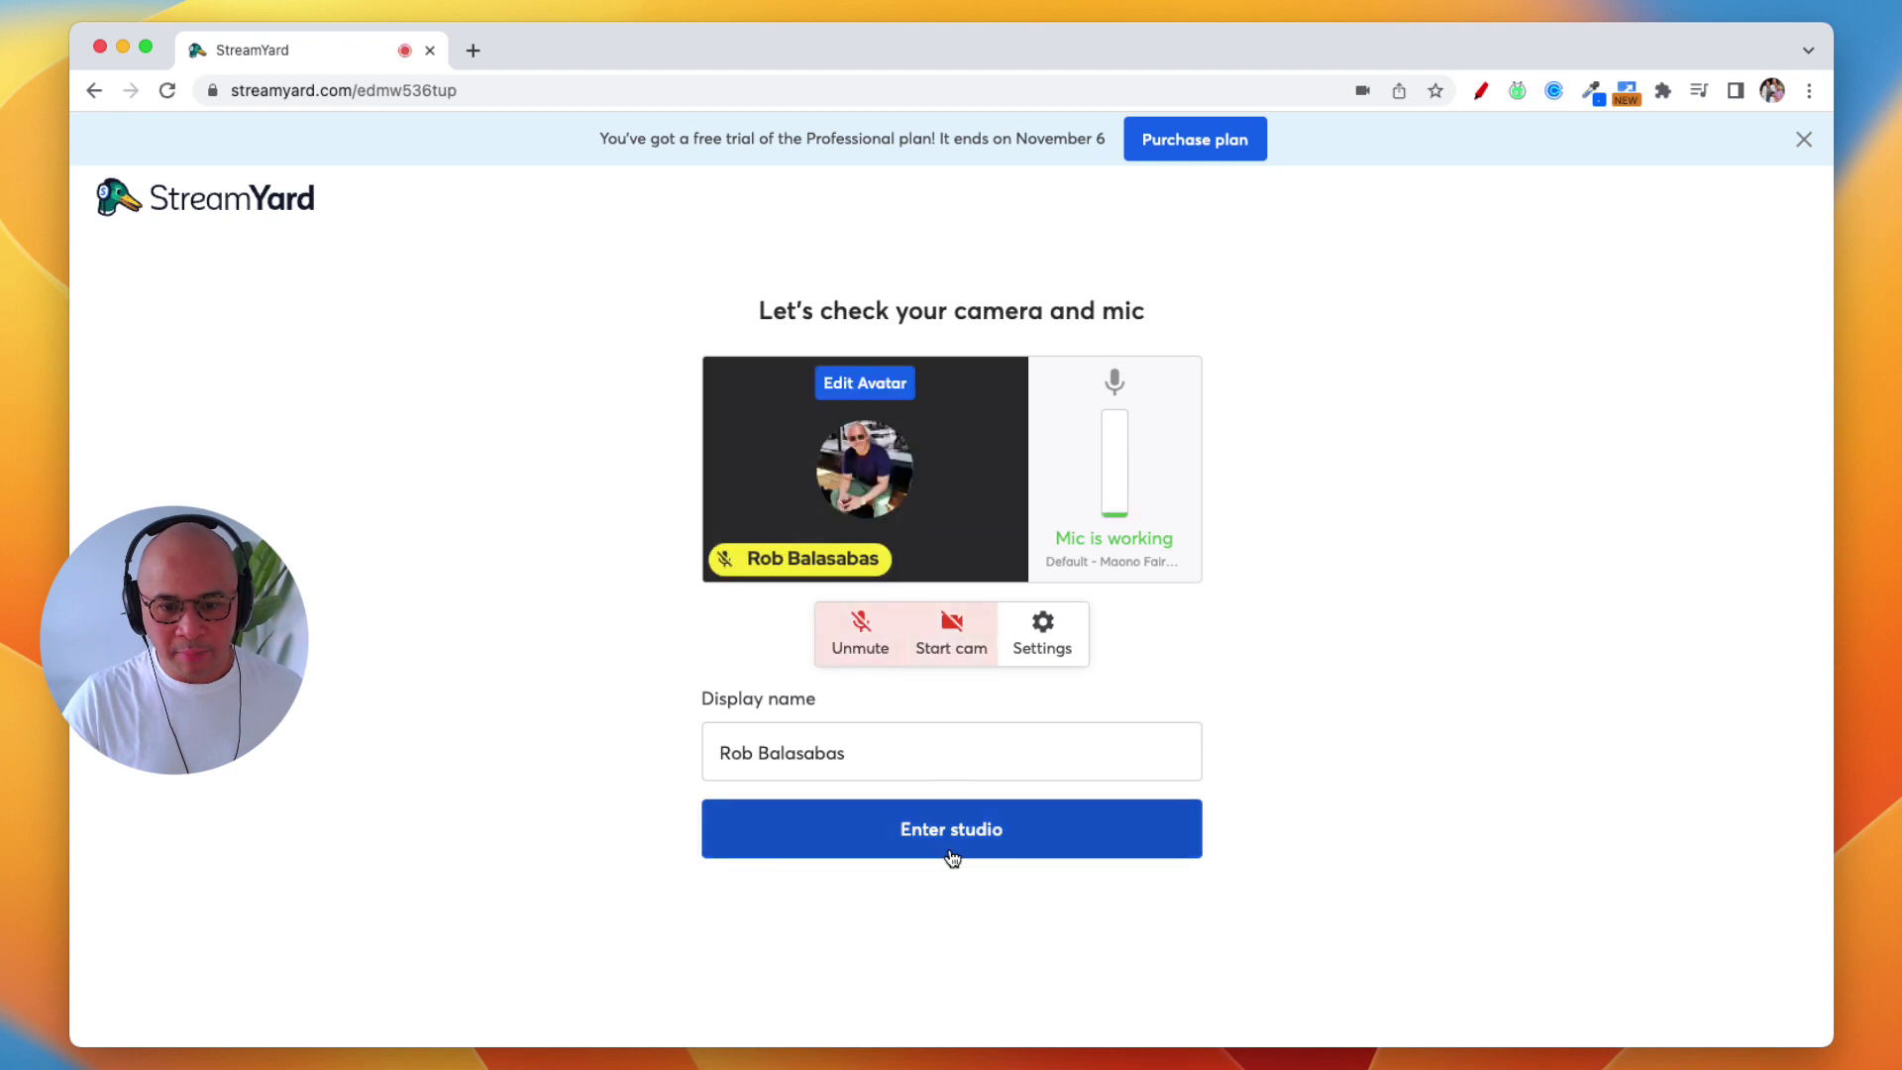
{"action": "left_click", "coordinate": [977, 846]}
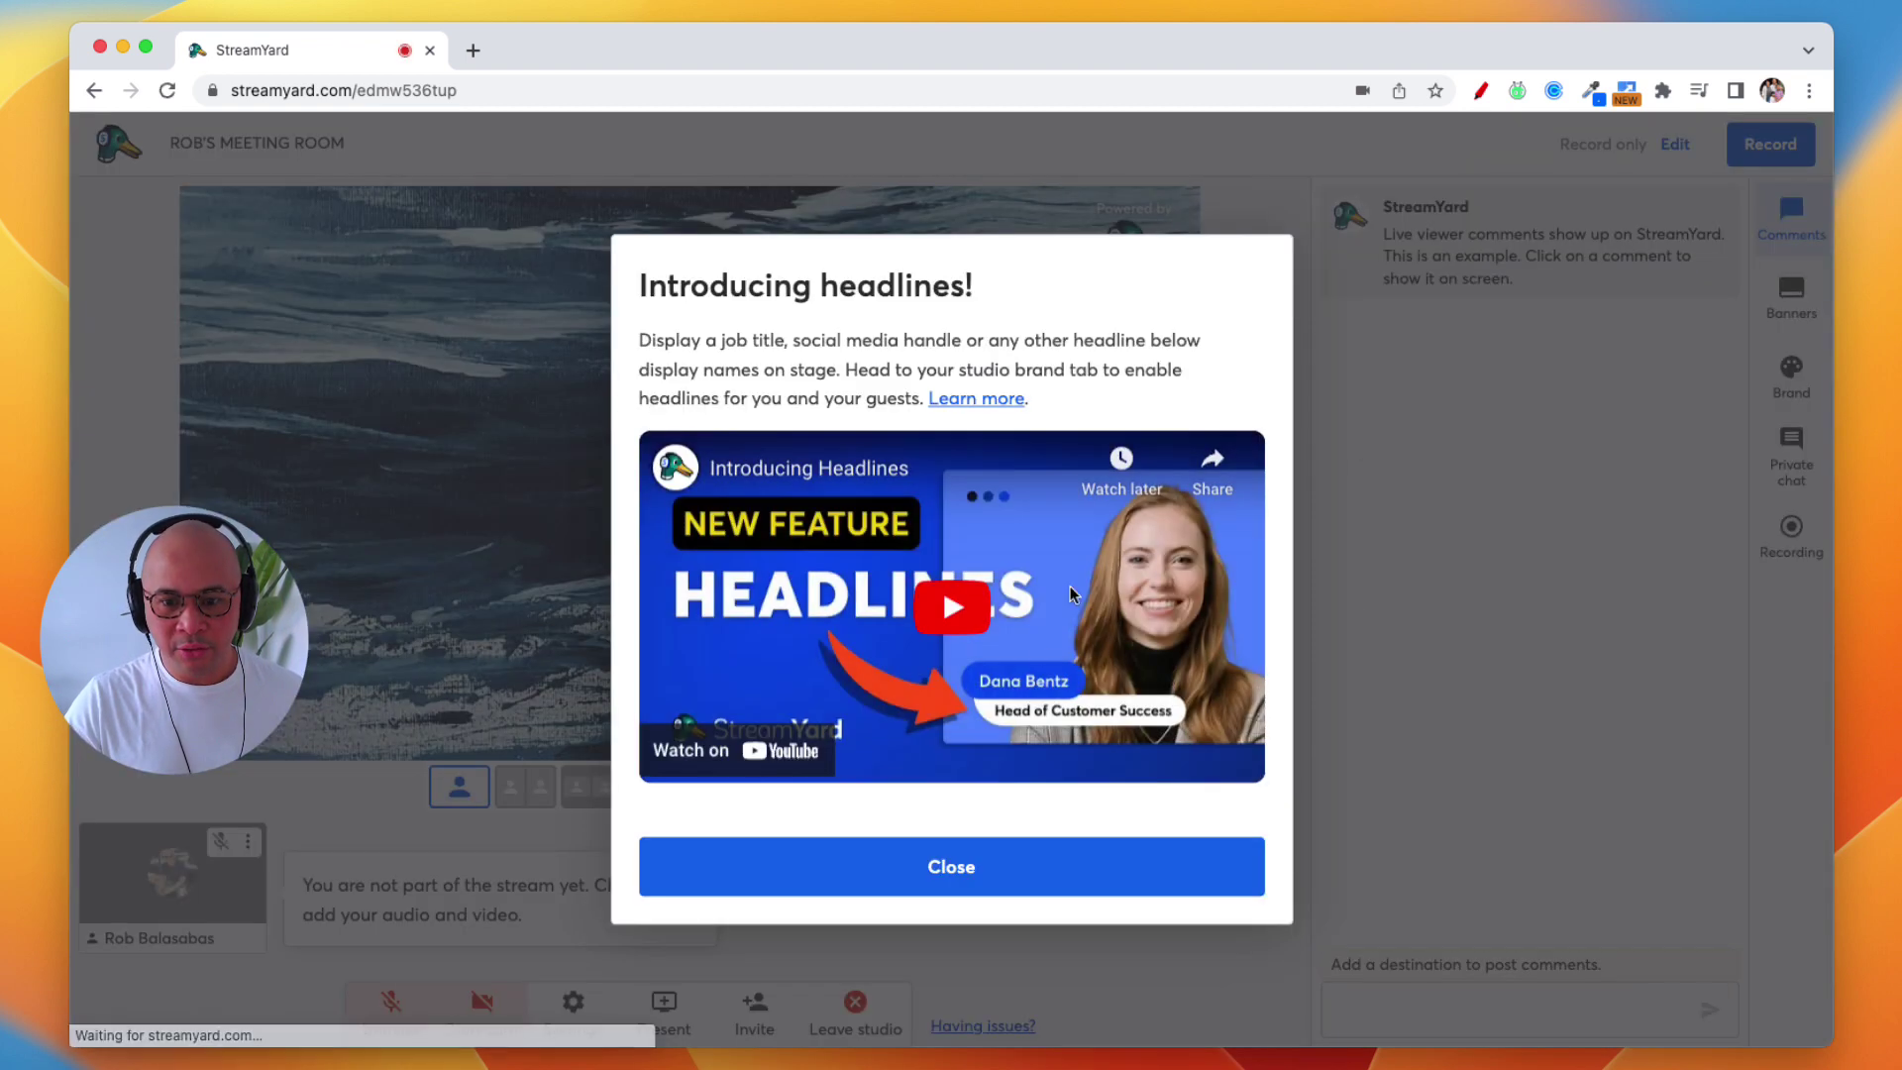
{"action": "left_click", "coordinate": [950, 868]}
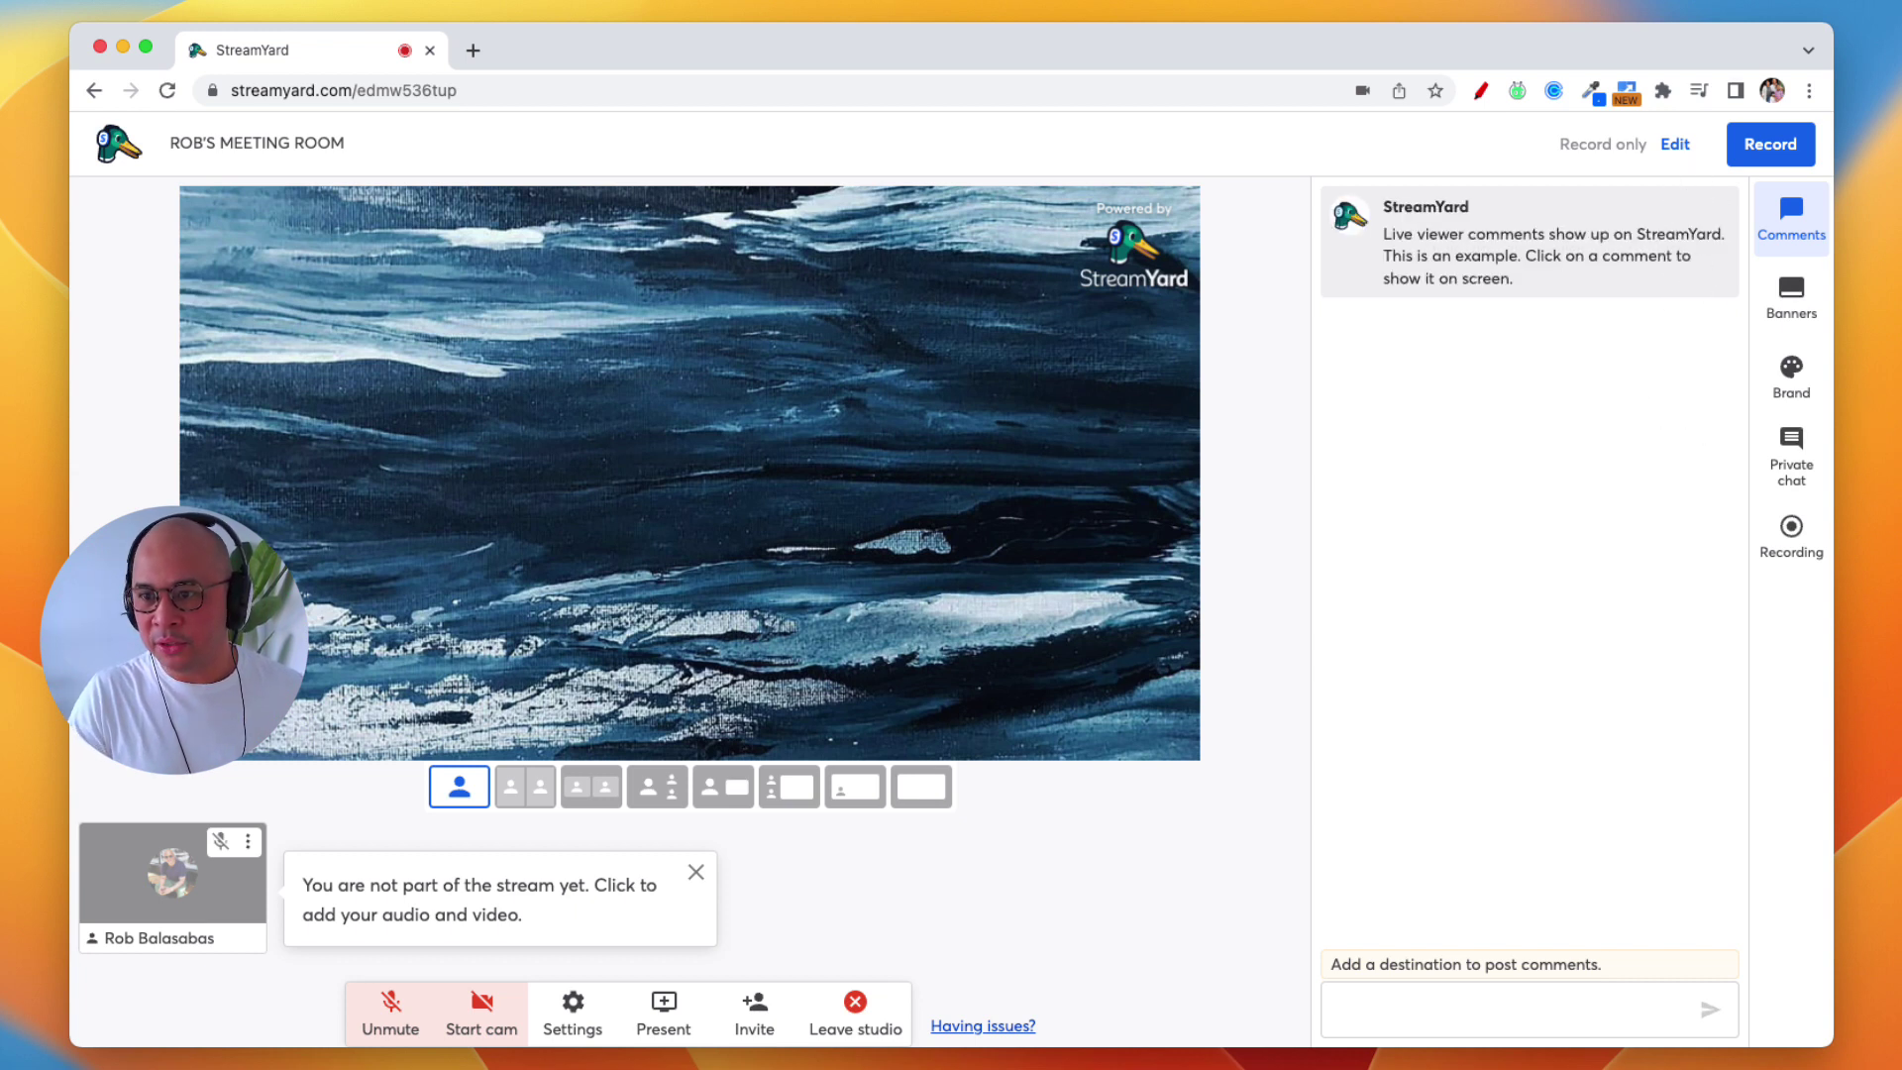
- Circle the Record only status and its edit link in red, then clear the annotations
{"action": "left_click", "coordinate": [1480, 90]}
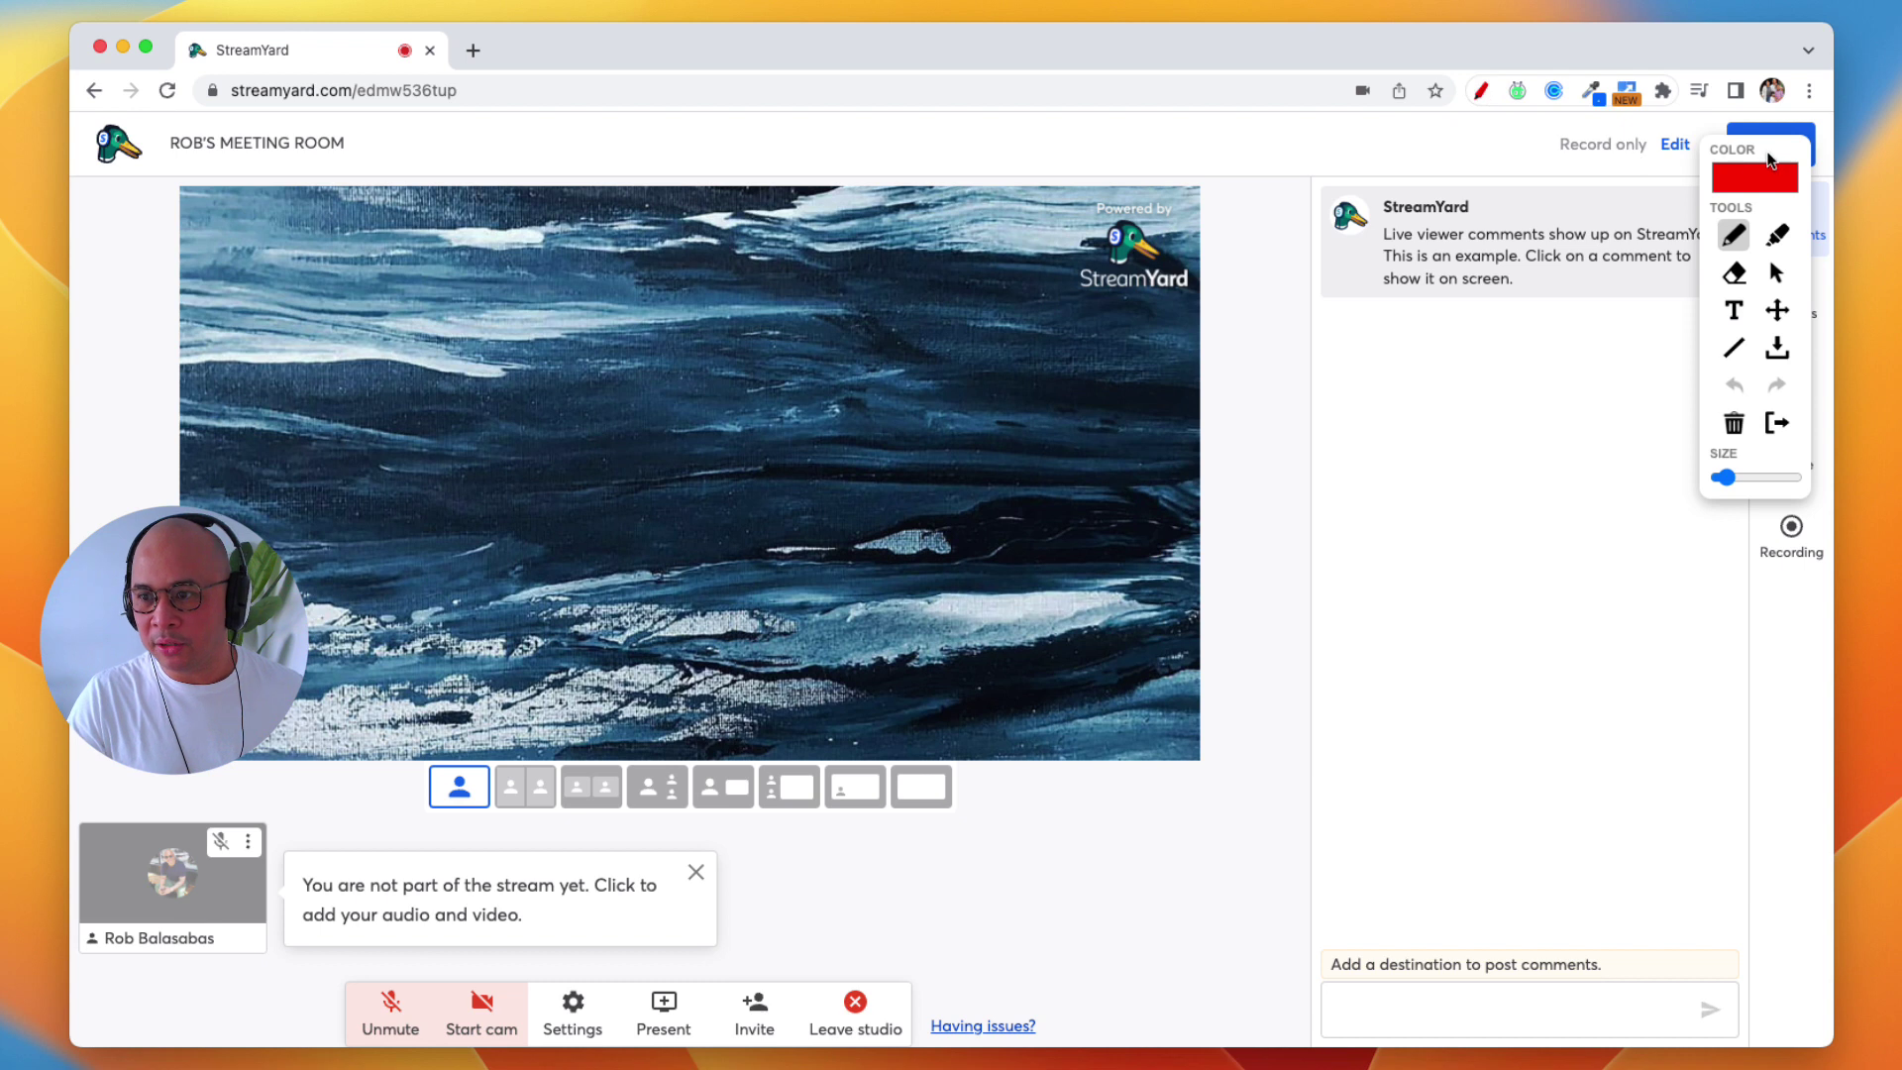
{"action": "left_click_drag", "start_coordinate": [1770, 159], "coordinate": [1081, 322]}
{"action": "mouse_move", "coordinate": [1649, 125]}
{"action": "left_mouse_down"}
{"action": "mouse_move", "coordinate": [1464, 163]}
{"action": "mouse_move", "coordinate": [1698, 181]}
{"action": "mouse_move", "coordinate": [1571, 127]}
{"action": "left_mouse_up"}
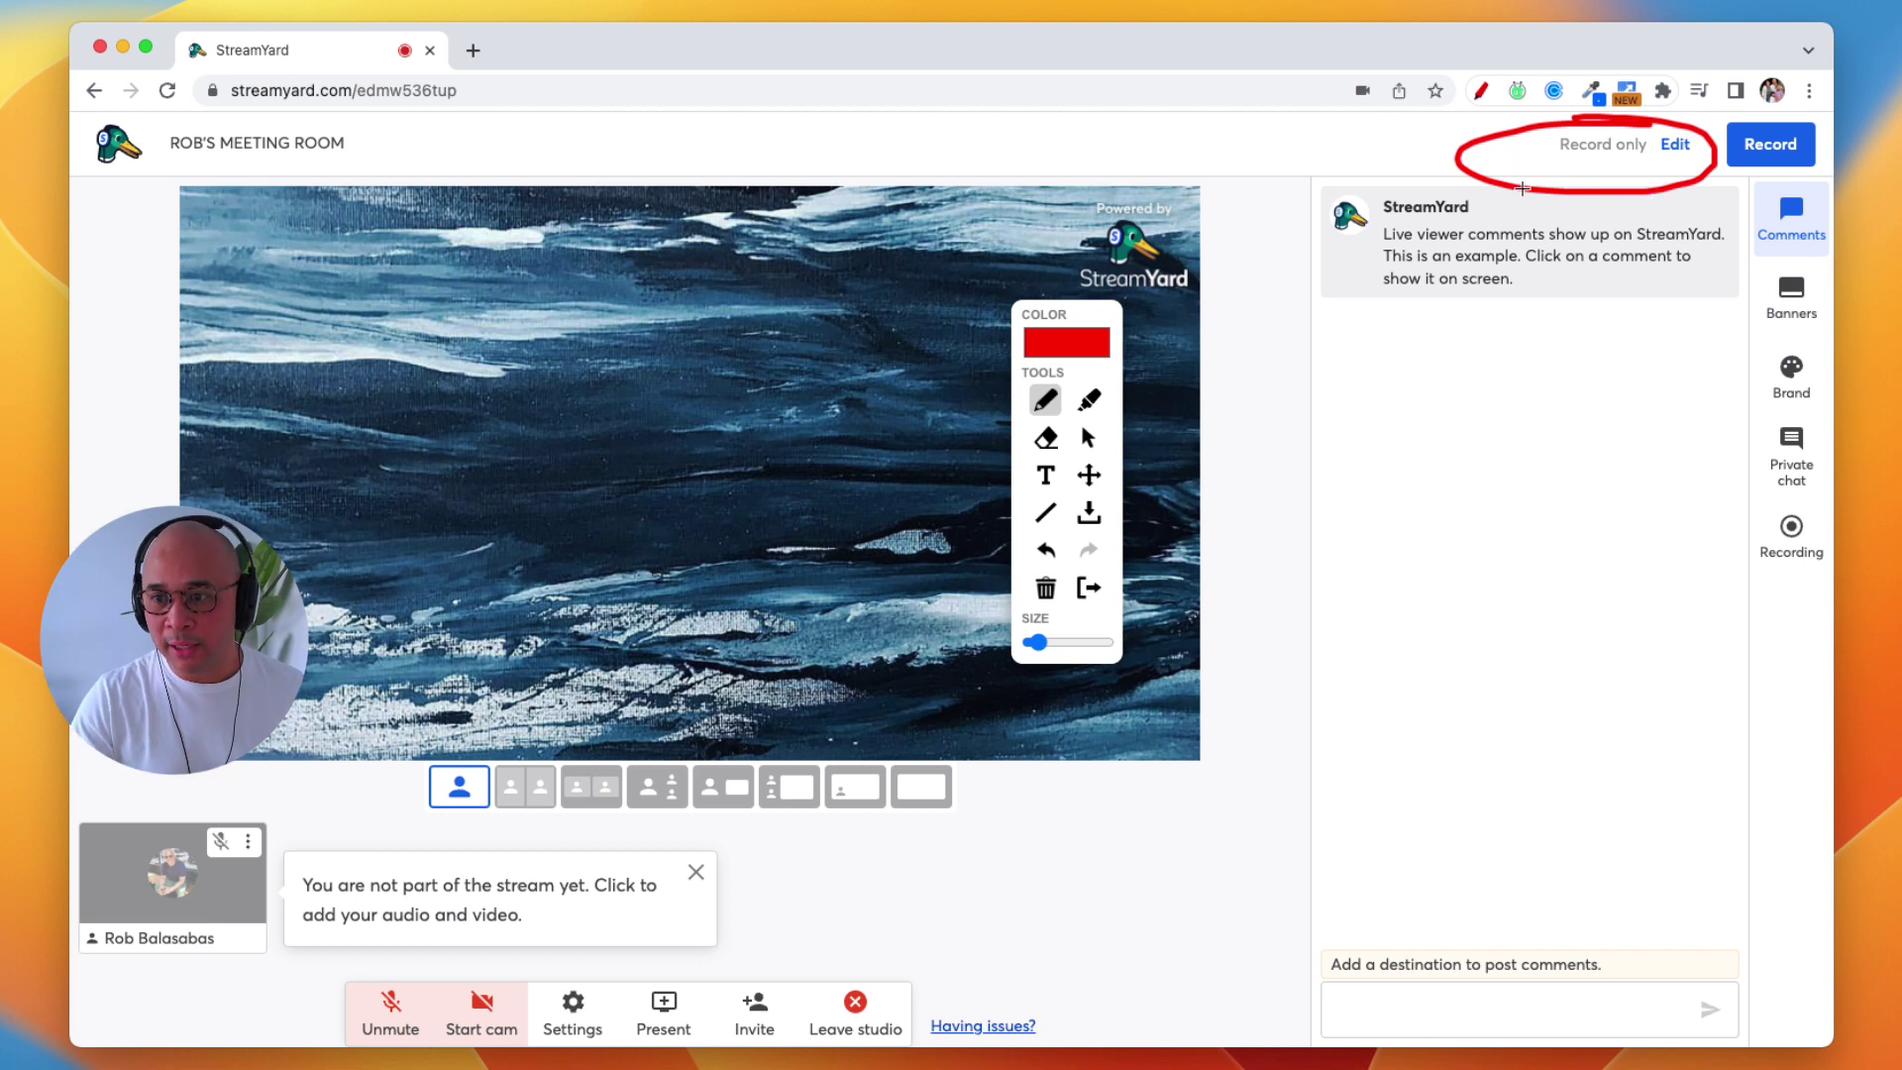
{"action": "key", "text": "Escape"}
{"action": "left_click", "coordinate": [1480, 90]}
{"action": "left_click_drag", "start_coordinate": [1756, 146], "coordinate": [1140, 269]}
{"action": "mouse_move", "coordinate": [1542, 132]}
{"action": "left_mouse_down"}
{"action": "mouse_move", "coordinate": [1508, 137]}
{"action": "mouse_move", "coordinate": [1533, 160]}
{"action": "mouse_move", "coordinate": [1442, 134]}
{"action": "mouse_move", "coordinate": [1461, 158]}
{"action": "mouse_move", "coordinate": [1496, 136]}
{"action": "left_mouse_up"}
{"action": "mouse_move", "coordinate": [1036, 168]}
{"action": "left_mouse_down"}
{"action": "mouse_move", "coordinate": [1278, 148]}
{"action": "mouse_move", "coordinate": [1349, 114]}
{"action": "mouse_move", "coordinate": [1355, 183]}
{"action": "left_mouse_up"}
{"action": "key", "text": "Escape"}
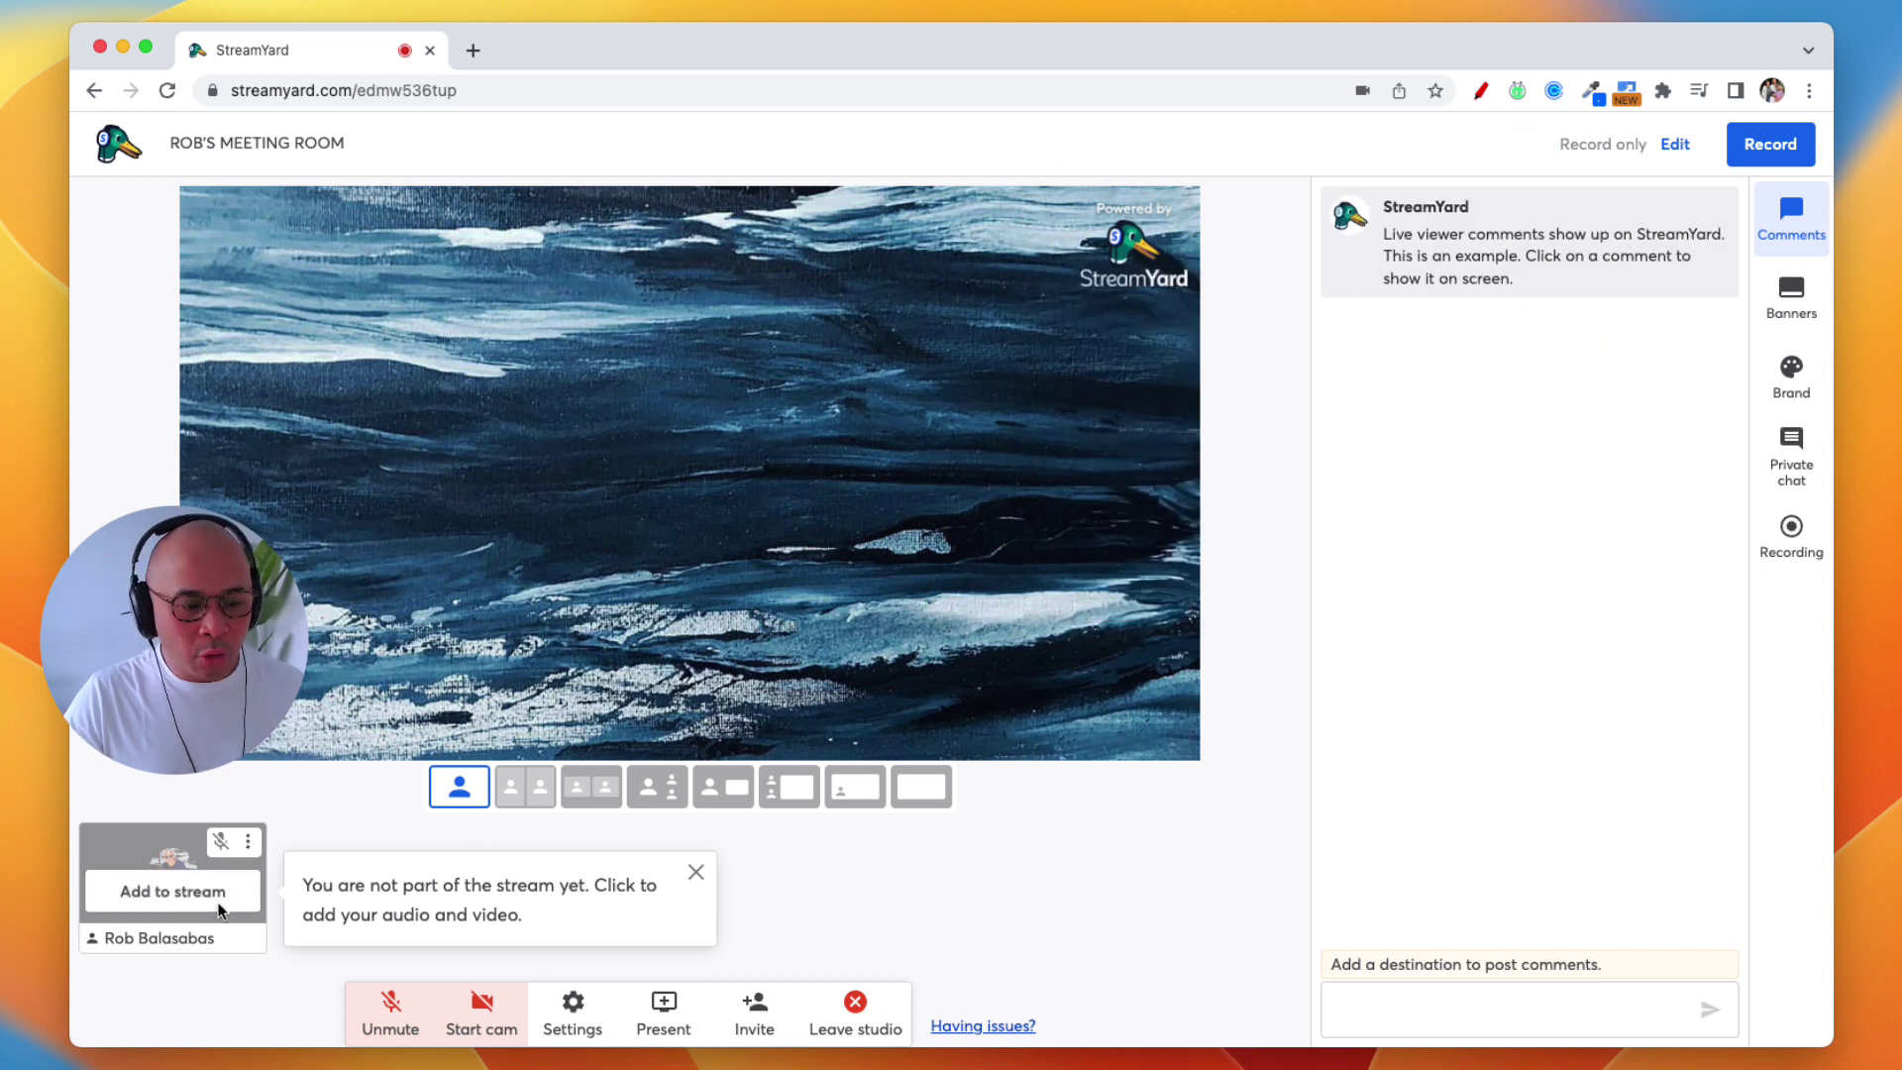
- Put the host on stage, point red arrows at the invite feature, and bring up the guest invite link
{"action": "left_click", "coordinate": [198, 902]}
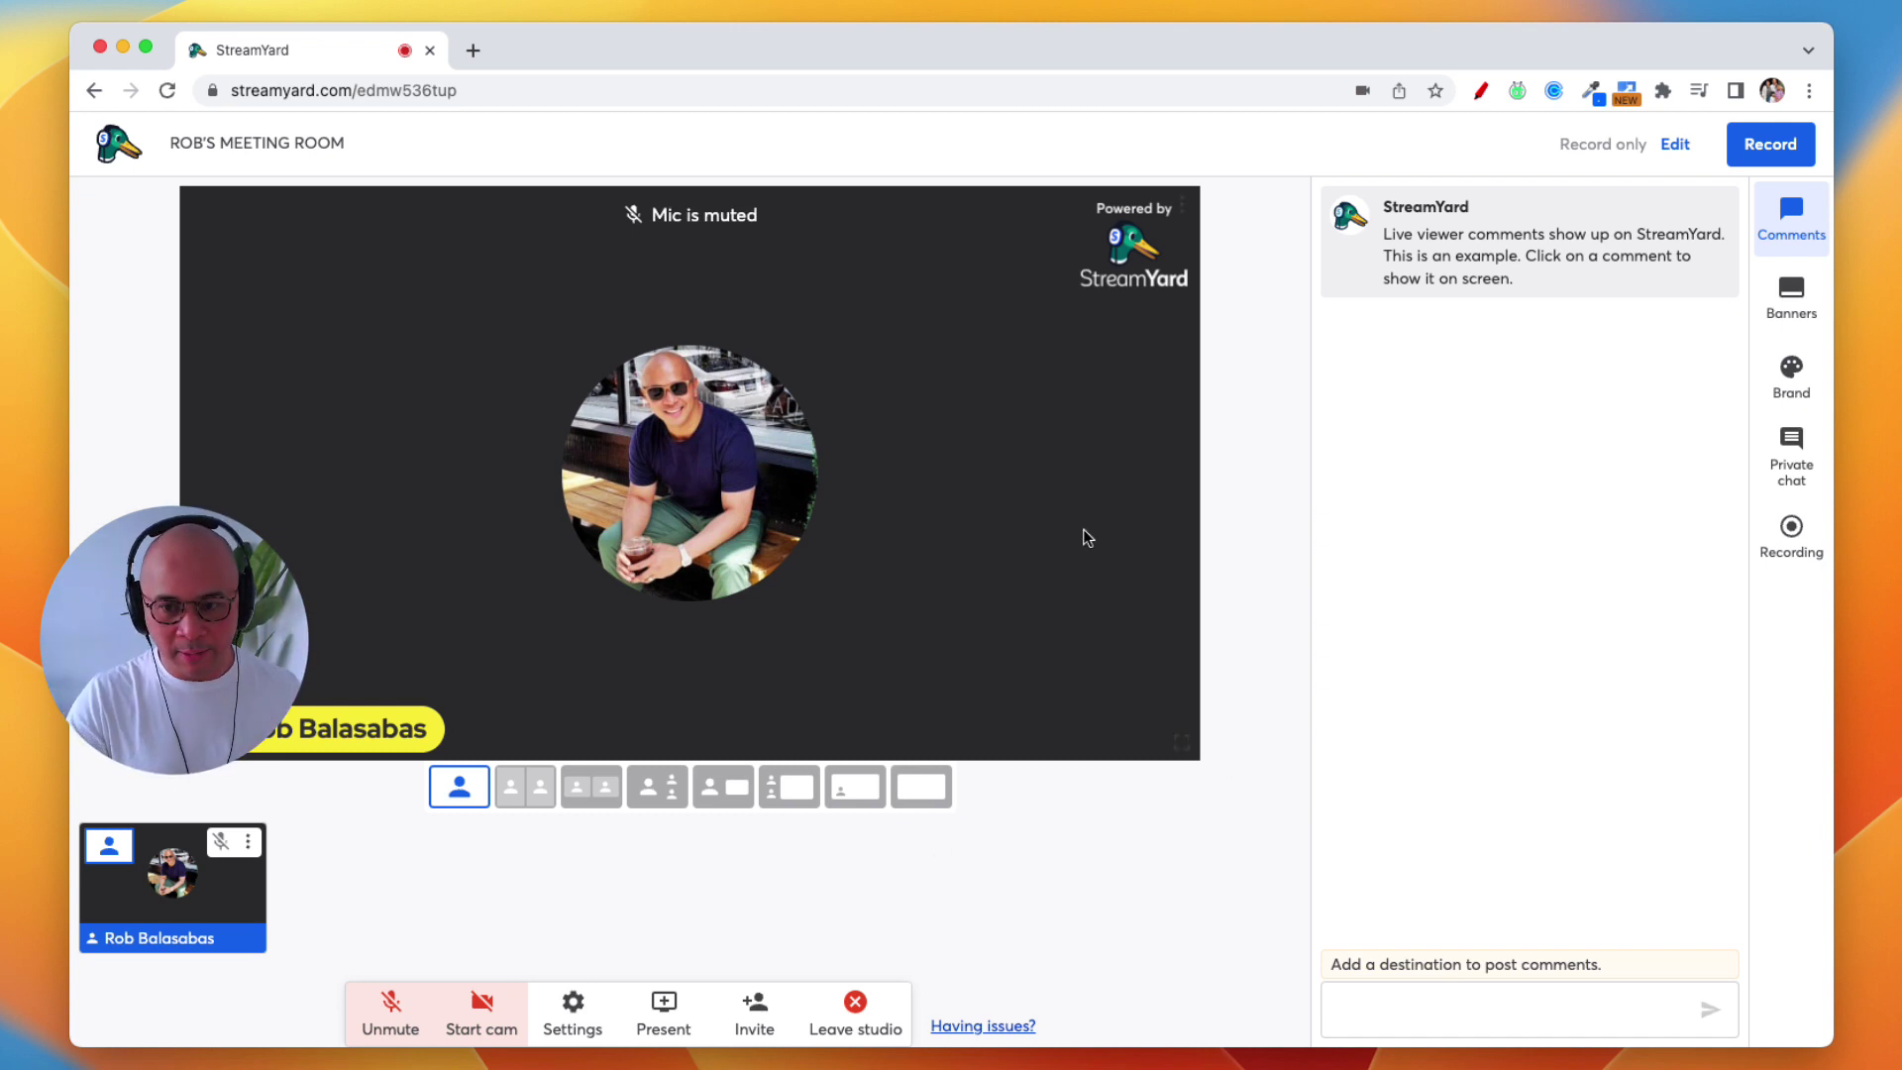
{"action": "left_click", "coordinate": [1480, 92]}
{"action": "mouse_move", "coordinate": [983, 875]}
{"action": "left_mouse_down"}
{"action": "mouse_move", "coordinate": [776, 905]}
{"action": "mouse_move", "coordinate": [765, 968]}
{"action": "mouse_move", "coordinate": [760, 942]}
{"action": "mouse_move", "coordinate": [775, 952]}
{"action": "mouse_move", "coordinate": [695, 1032]}
{"action": "mouse_move", "coordinate": [798, 990]}
{"action": "mouse_move", "coordinate": [713, 995]}
{"action": "left_mouse_up"}
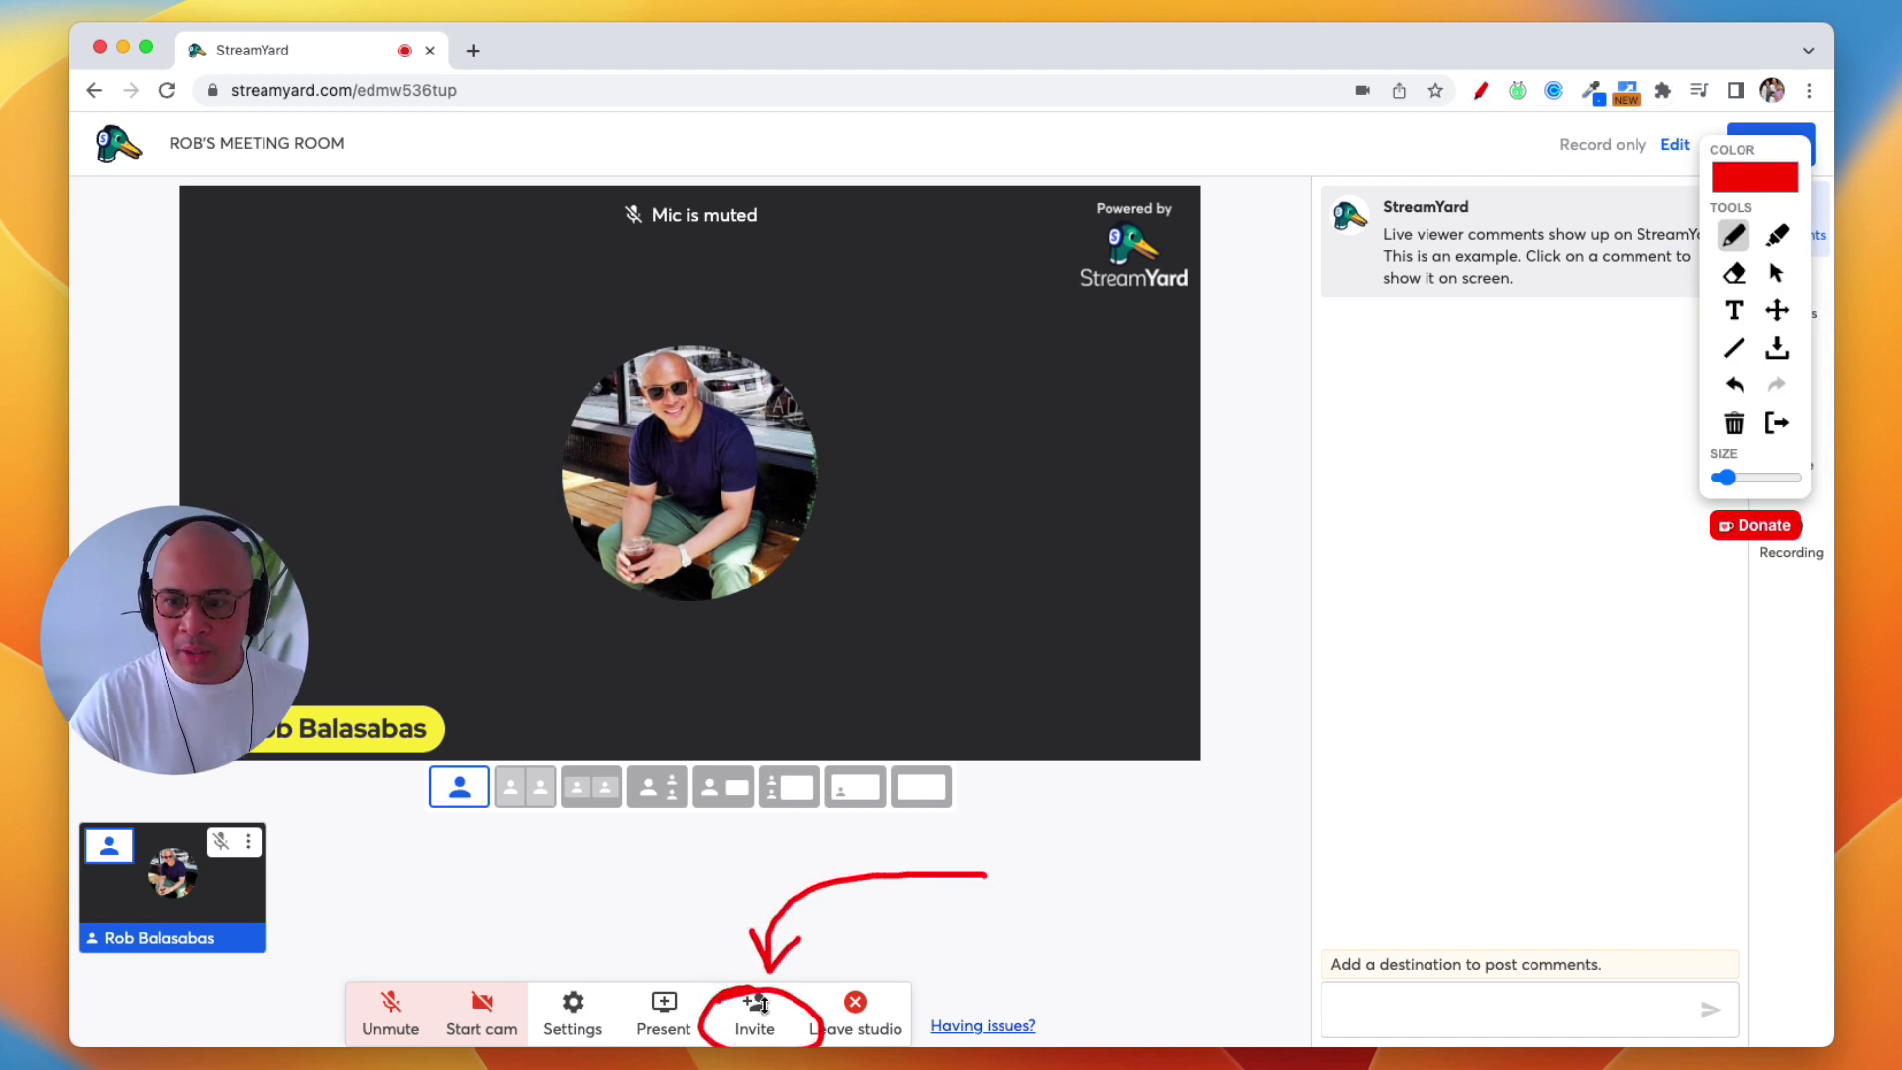
{"action": "mouse_move", "coordinate": [578, 868]}
{"action": "left_mouse_down"}
{"action": "mouse_move", "coordinate": [739, 882]}
{"action": "mouse_move", "coordinate": [726, 901]}
{"action": "mouse_move", "coordinate": [752, 871]}
{"action": "left_mouse_up"}
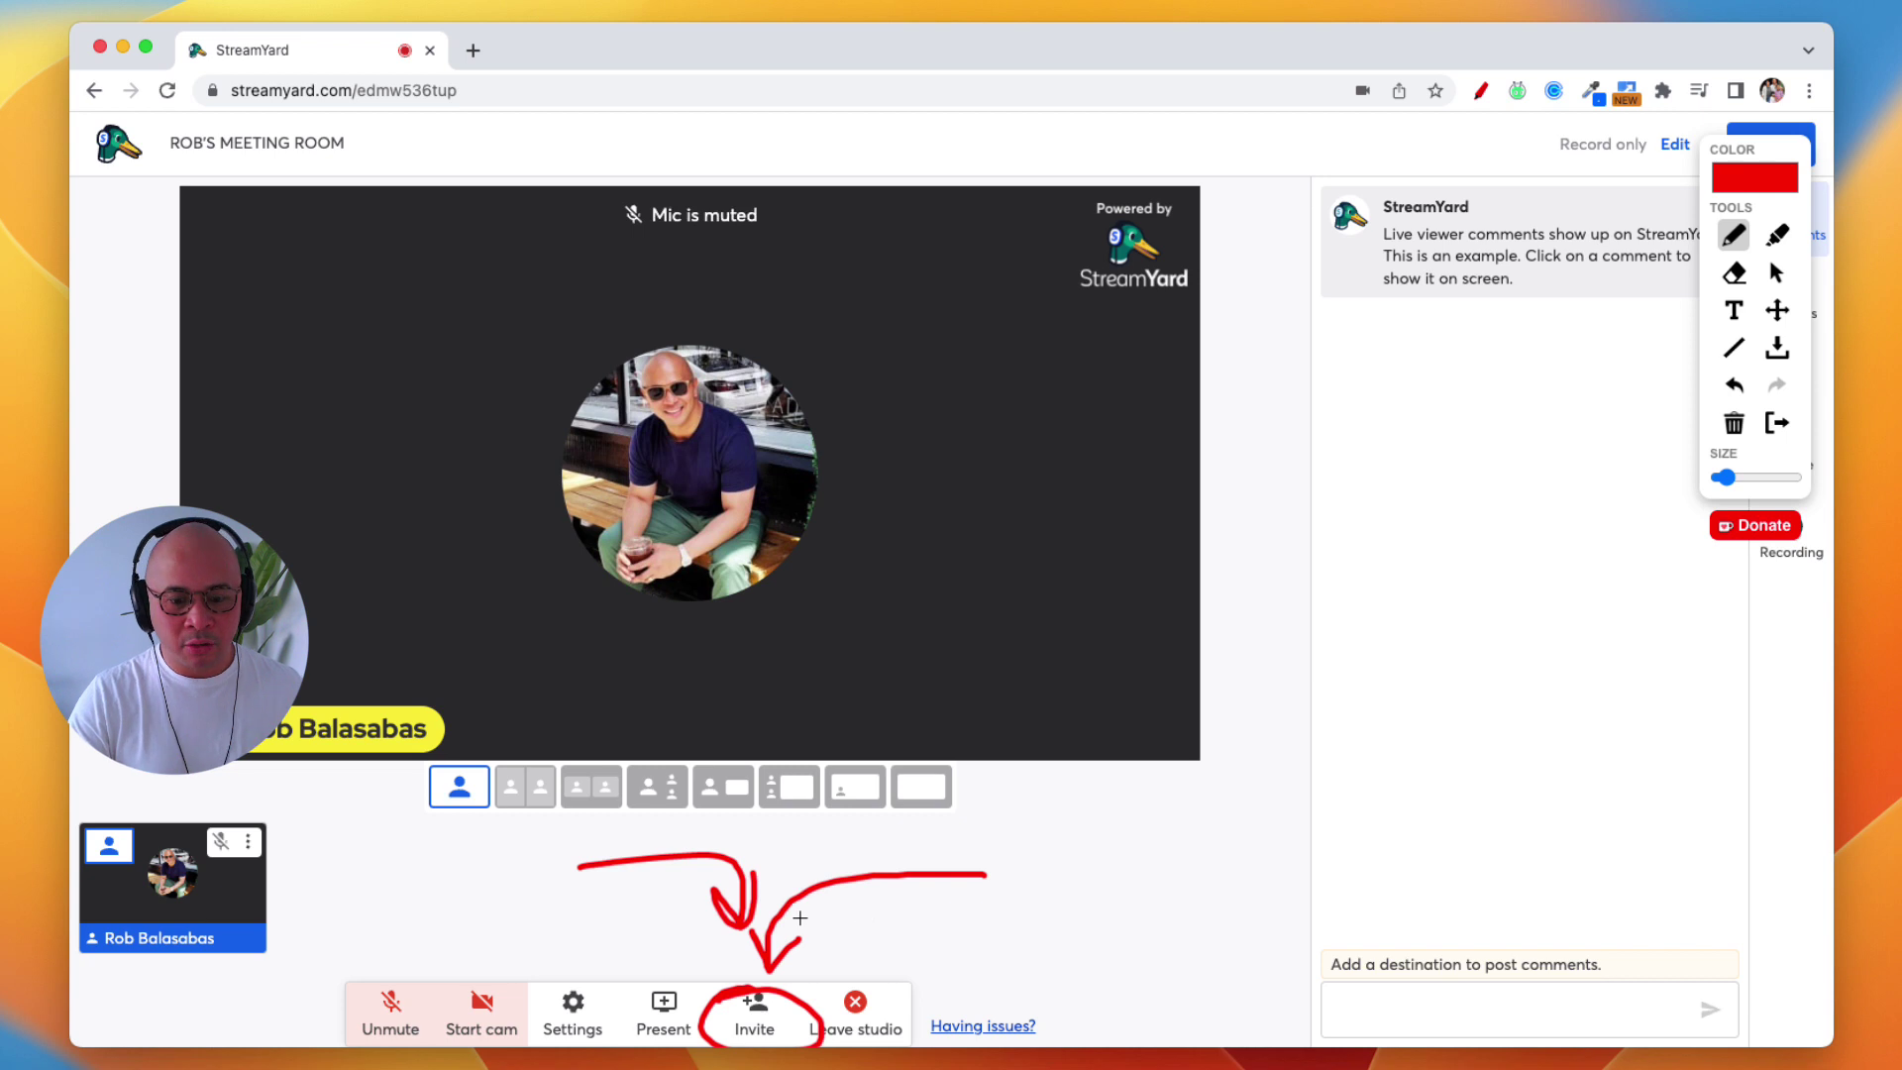
{"action": "key", "text": "Escape"}
{"action": "left_click", "coordinate": [755, 1002]}
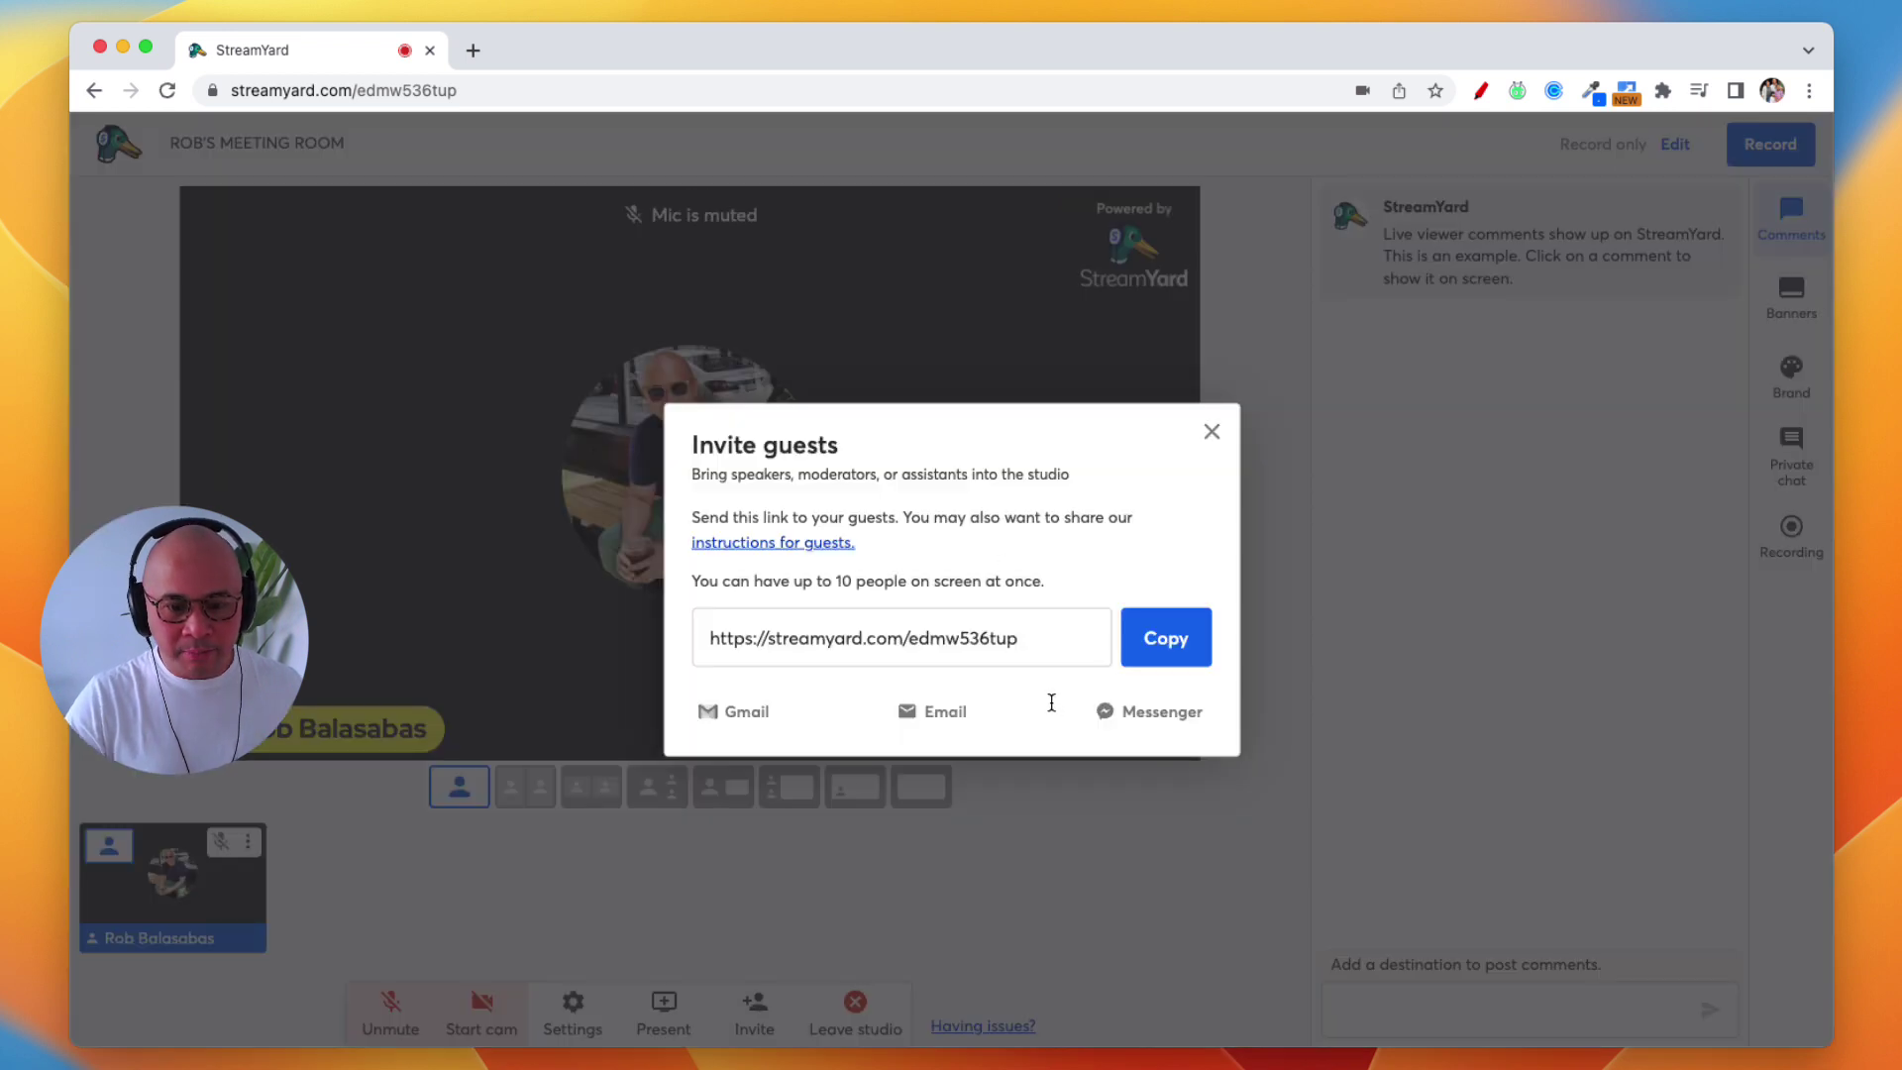
{"action": "left_click", "coordinate": [1480, 91]}
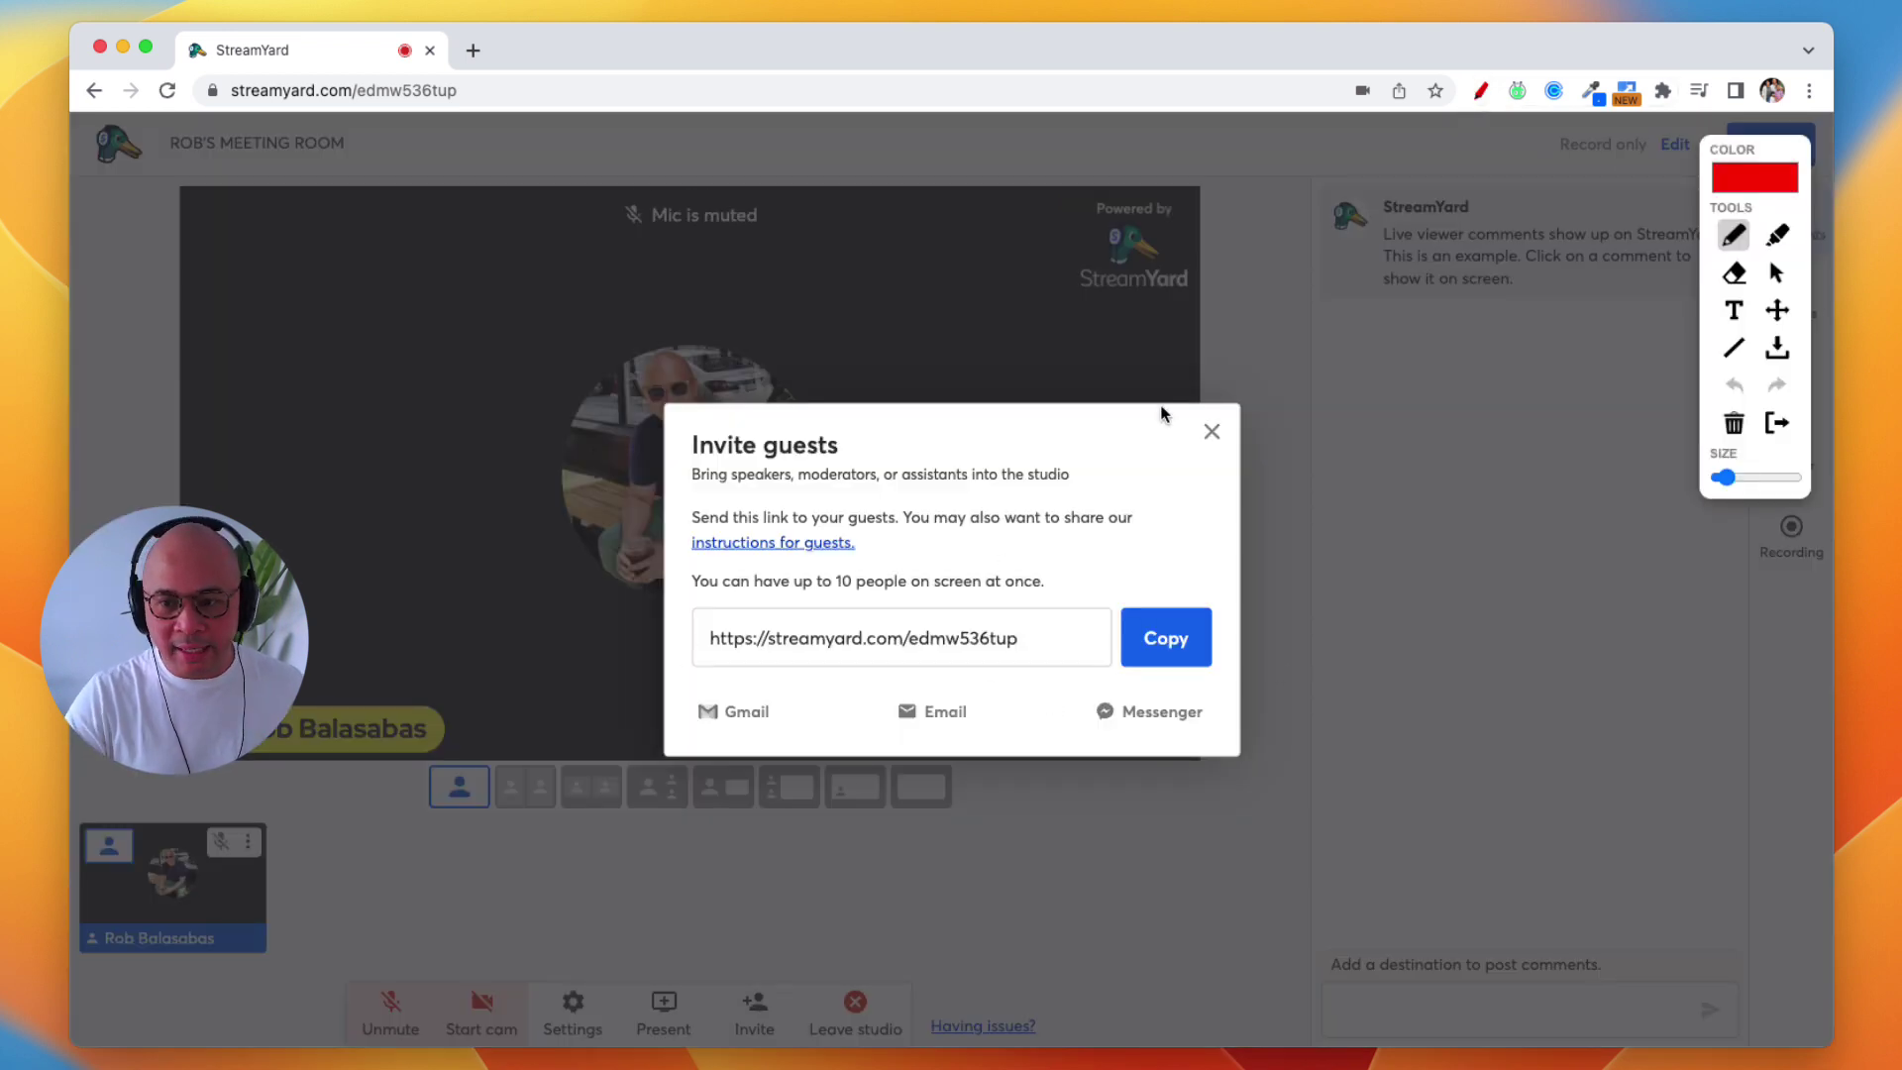
{"action": "mouse_move", "coordinate": [1126, 588]}
{"action": "left_mouse_down"}
{"action": "mouse_move", "coordinate": [858, 585]}
{"action": "mouse_move", "coordinate": [658, 645]}
{"action": "mouse_move", "coordinate": [1062, 673]}
{"action": "mouse_move", "coordinate": [1095, 592]}
{"action": "mouse_move", "coordinate": [1065, 592]}
{"action": "left_mouse_up"}
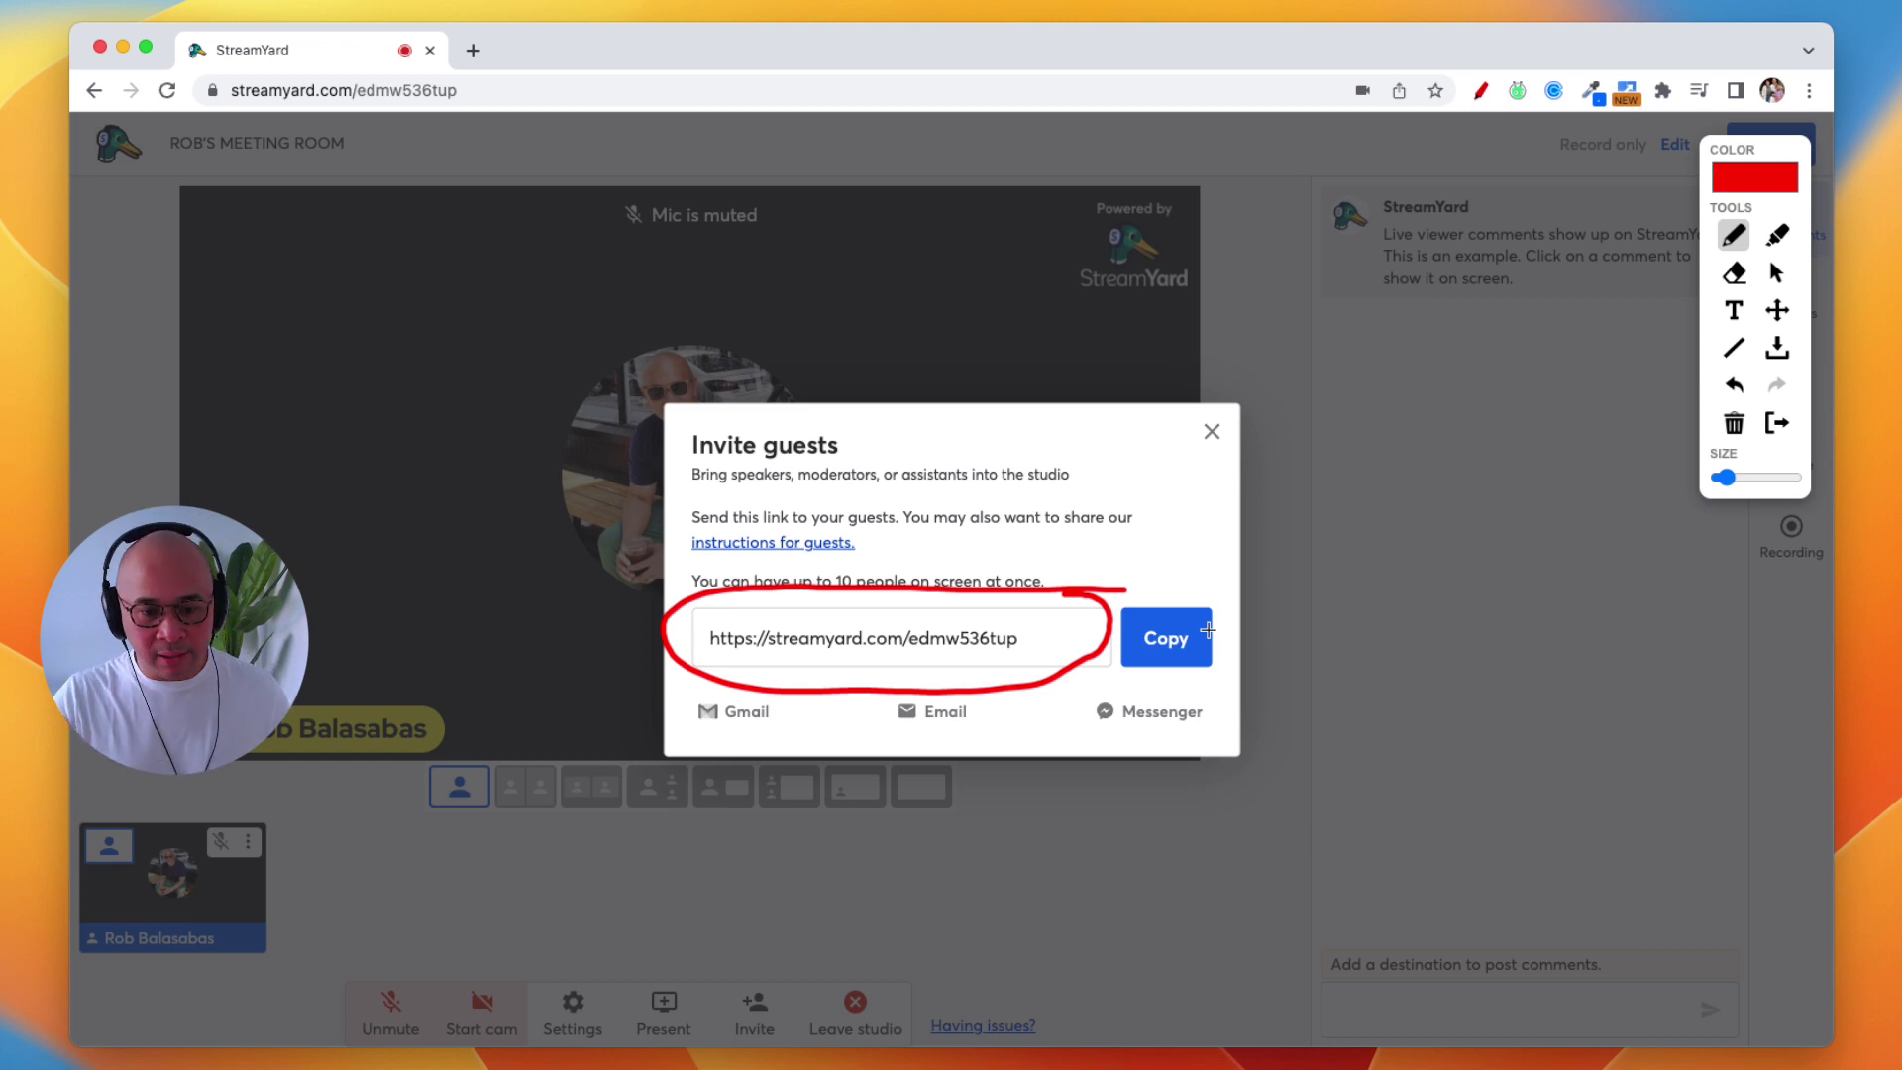
{"action": "key", "text": "Escape"}
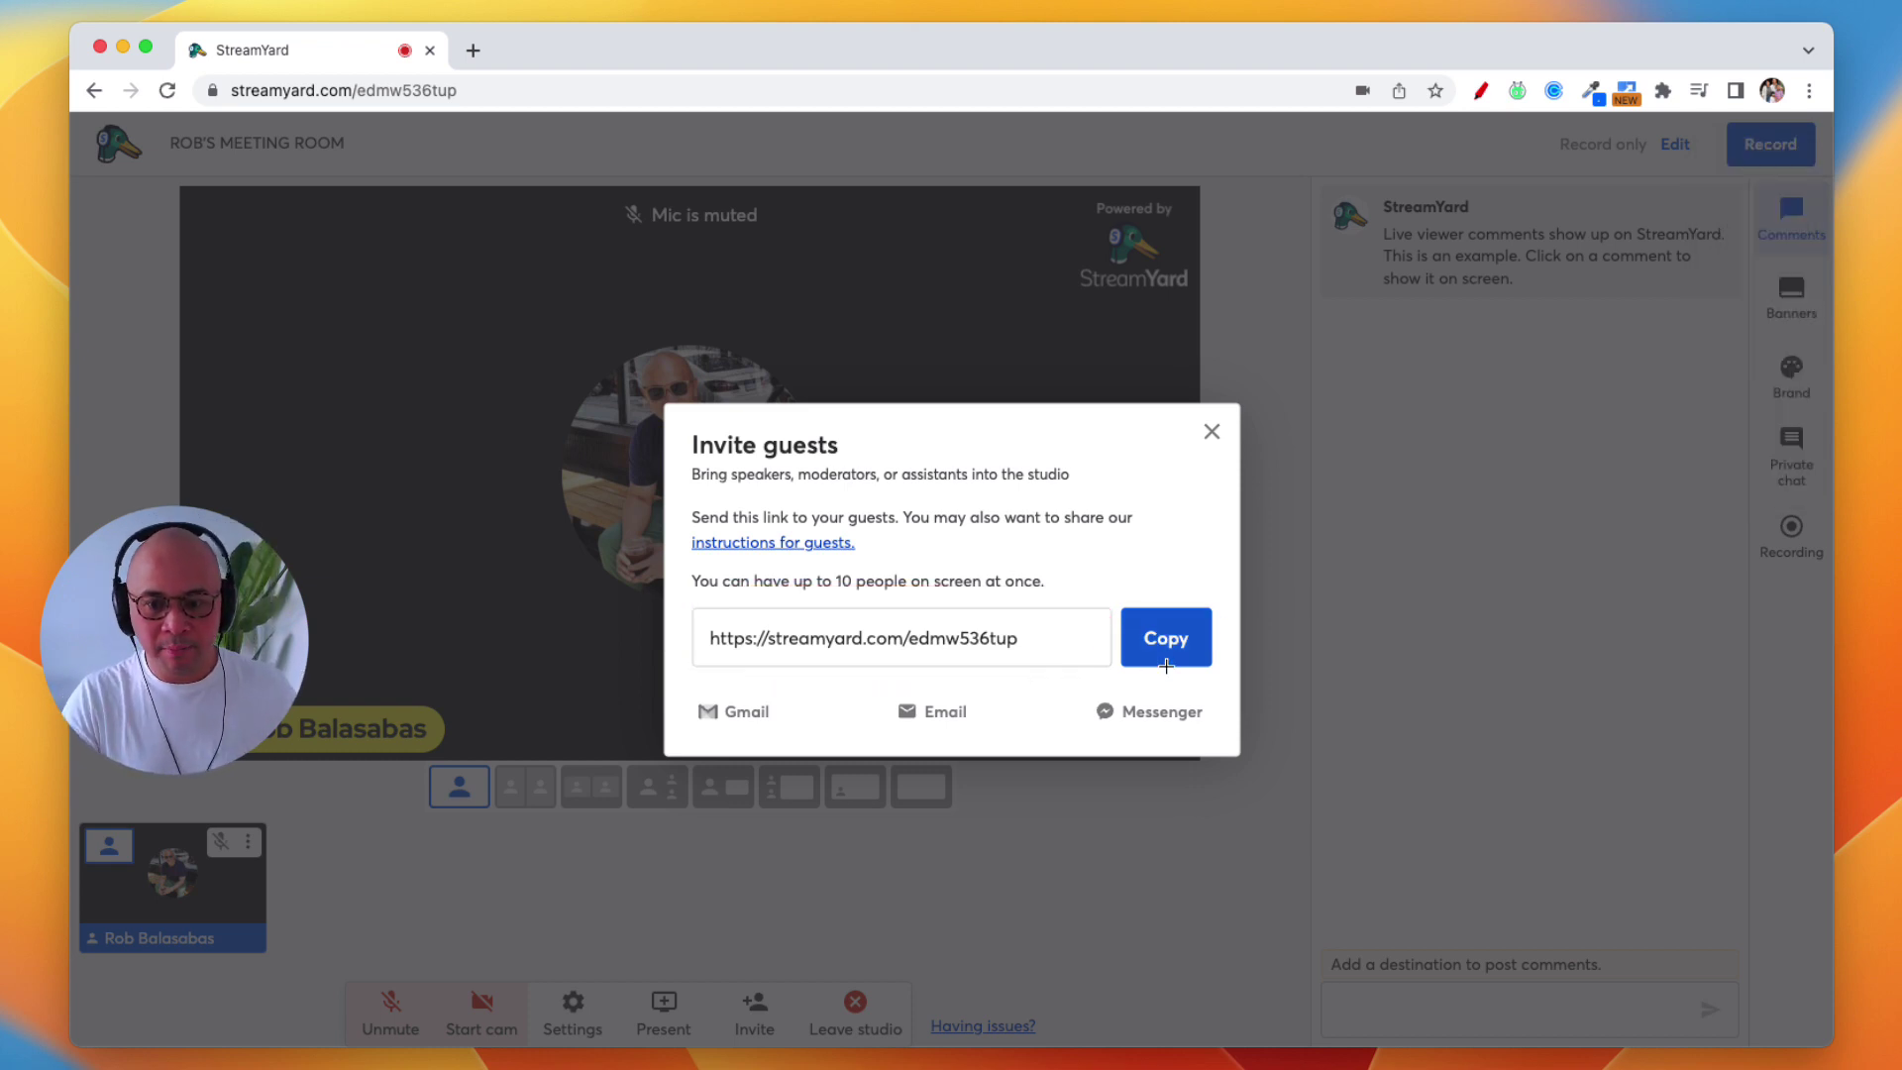
- Close Invite guests and open the studio Settings' General tab, which shows 1080p broadcast quality
{"action": "left_click", "coordinate": [1213, 437]}
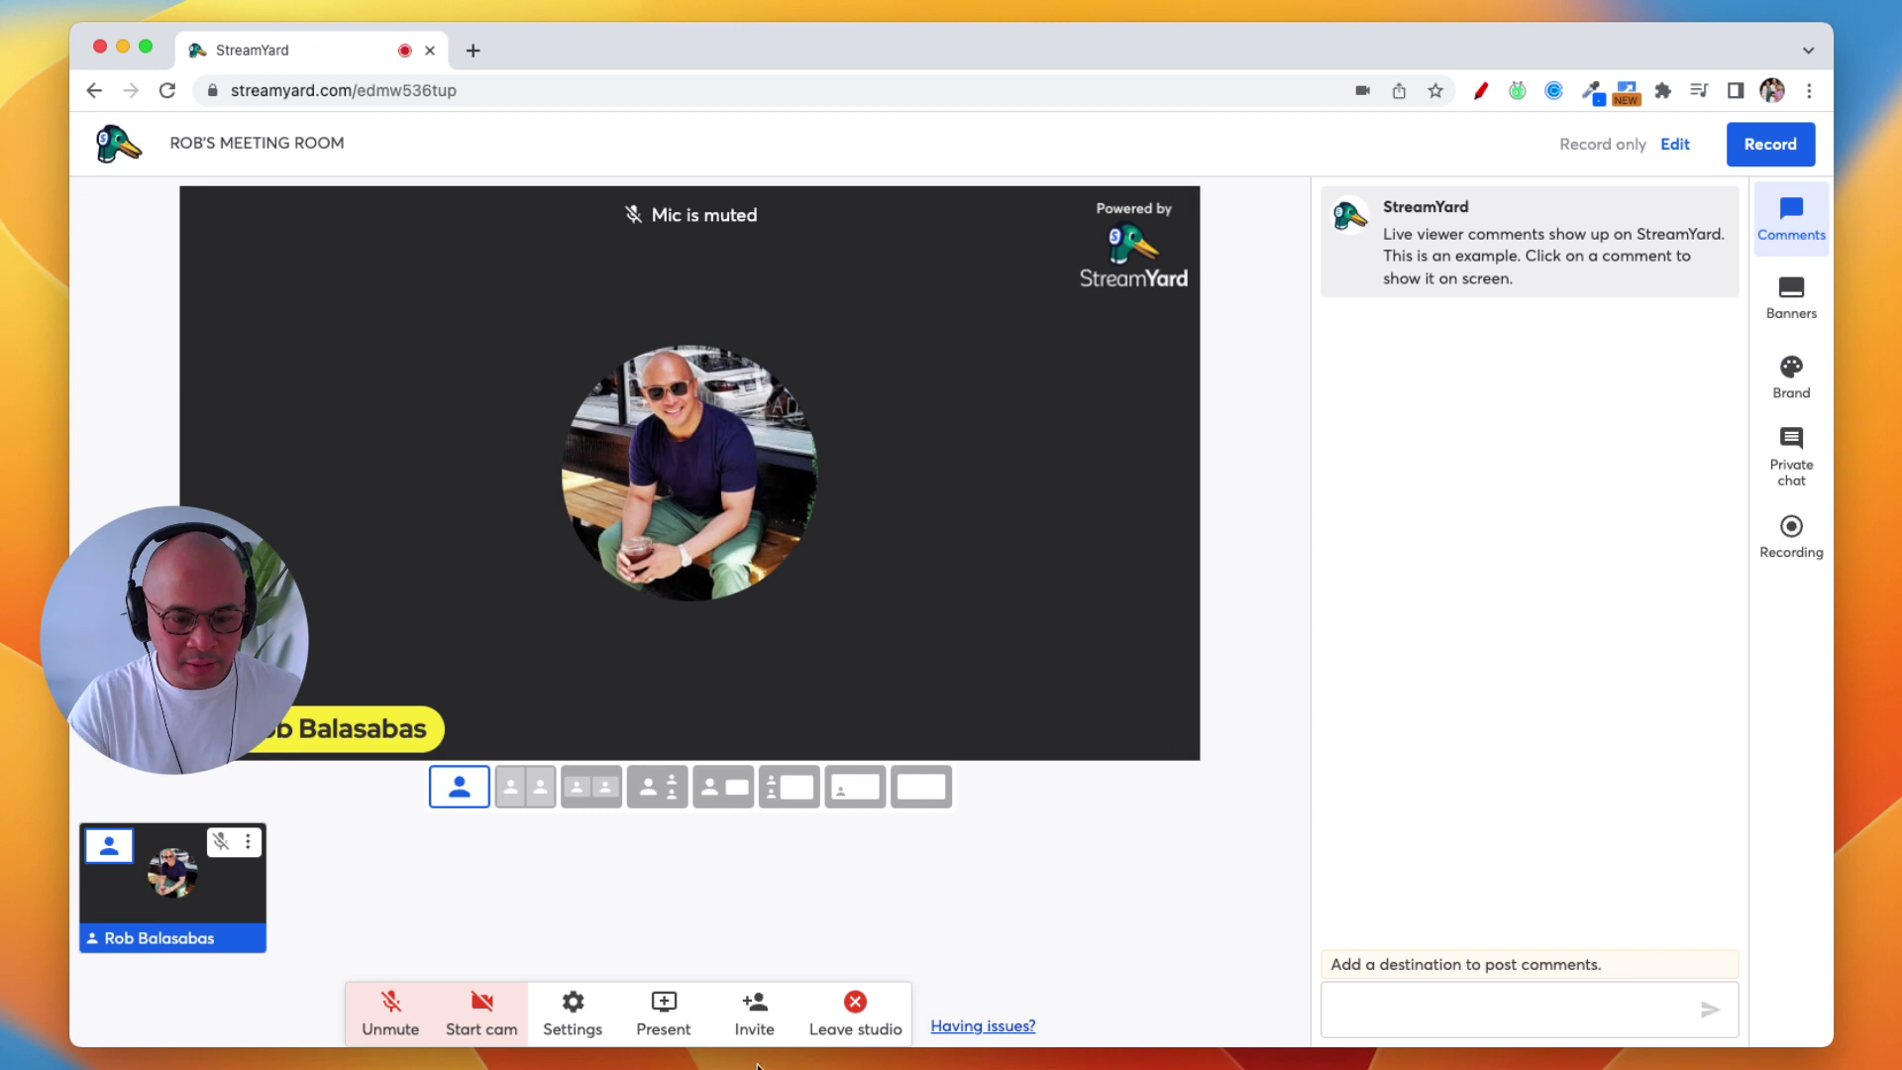
{"action": "left_click", "coordinate": [603, 1023]}
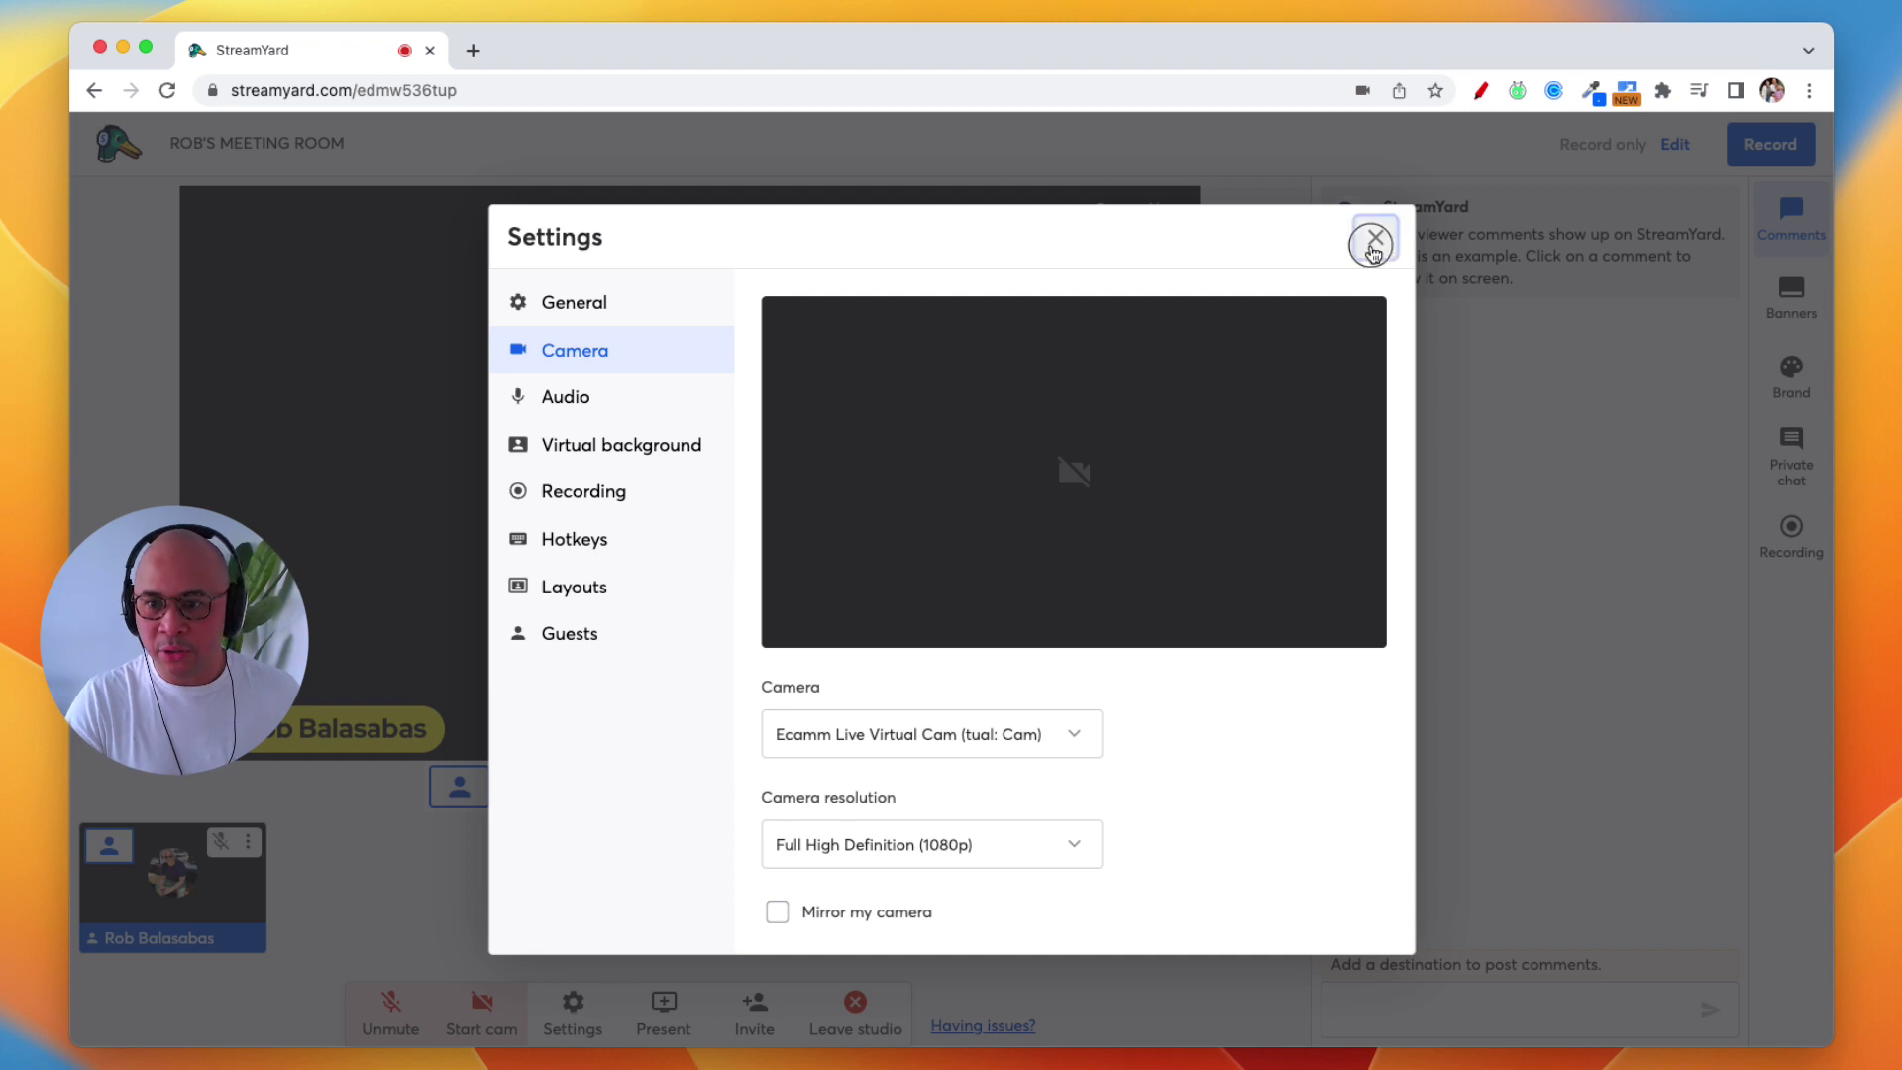
{"action": "left_click", "coordinate": [1374, 245]}
{"action": "left_click", "coordinate": [1480, 90]}
{"action": "mouse_move", "coordinate": [642, 870]}
{"action": "left_mouse_down"}
{"action": "mouse_move", "coordinate": [550, 959]}
{"action": "mouse_move", "coordinate": [584, 966]}
{"action": "mouse_move", "coordinate": [535, 1001]}
{"action": "mouse_move", "coordinate": [615, 1020]}
{"action": "left_mouse_up"}
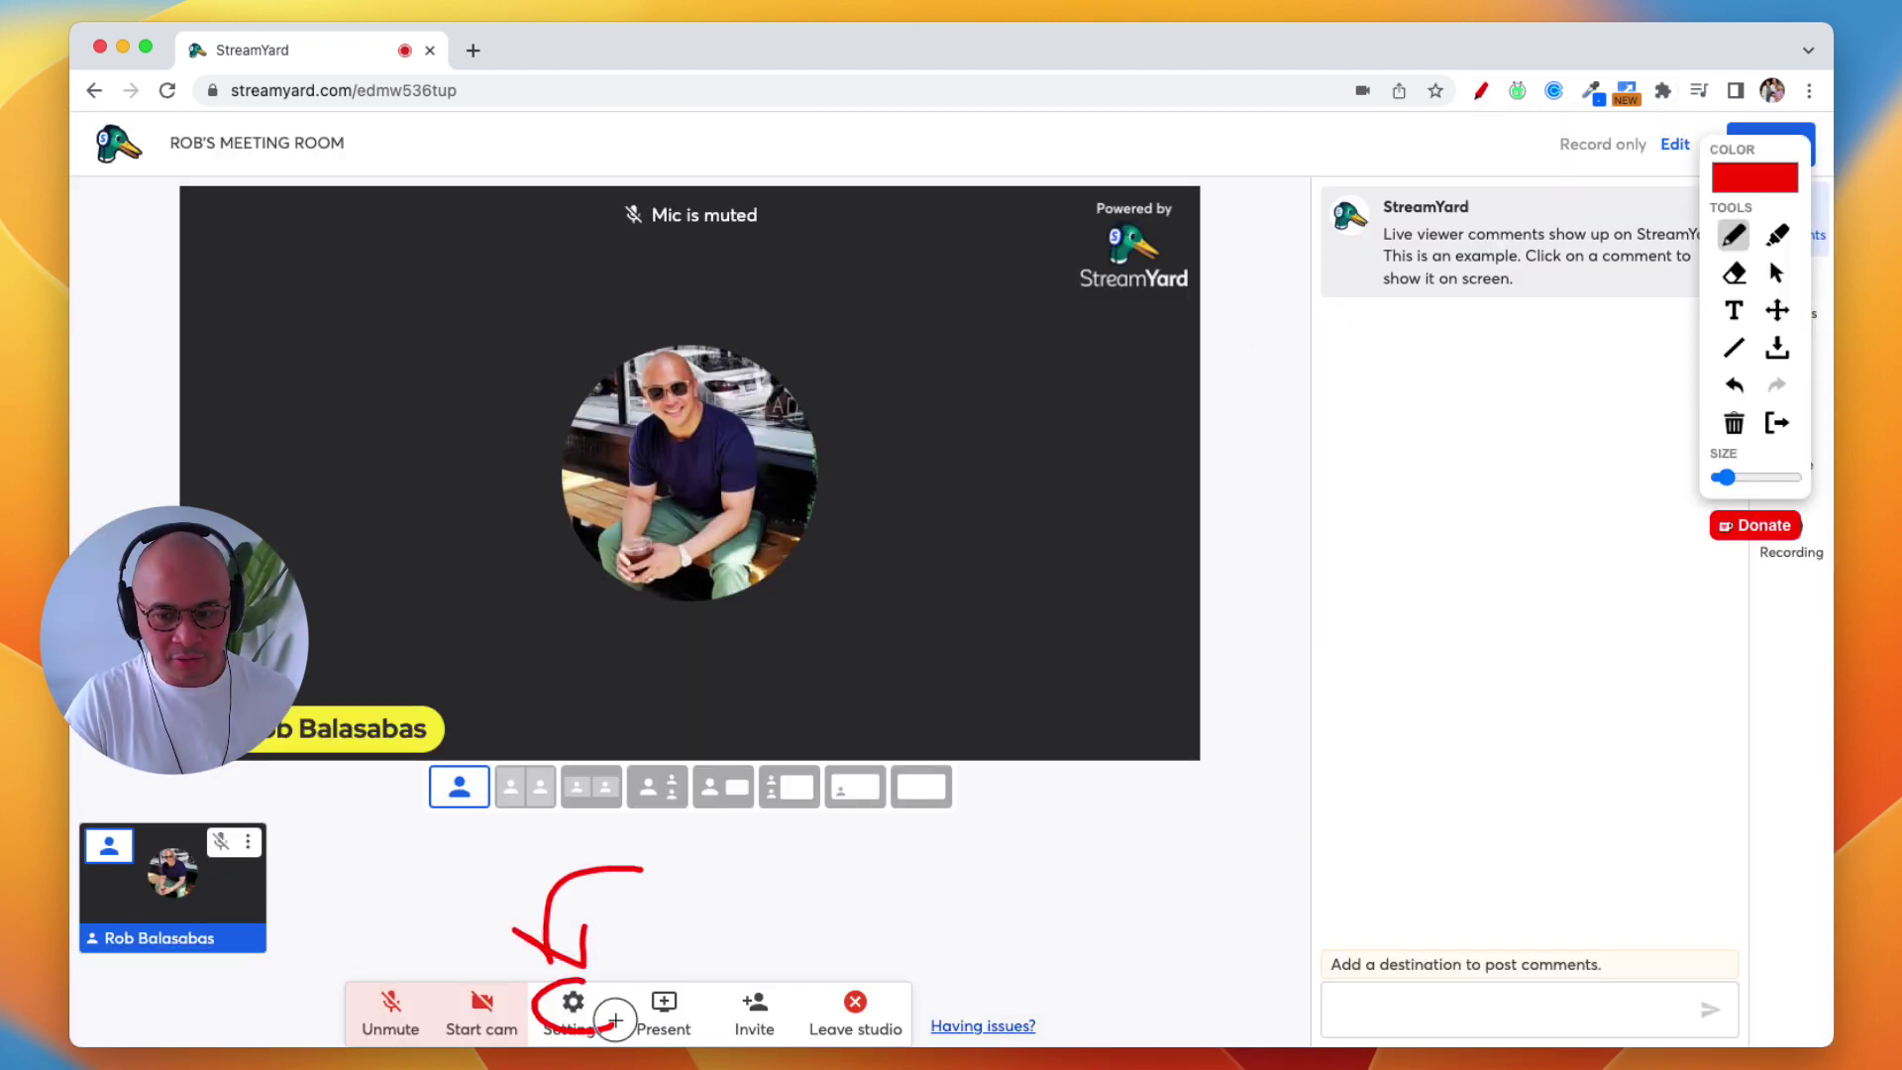
{"action": "key", "text": "Escape"}
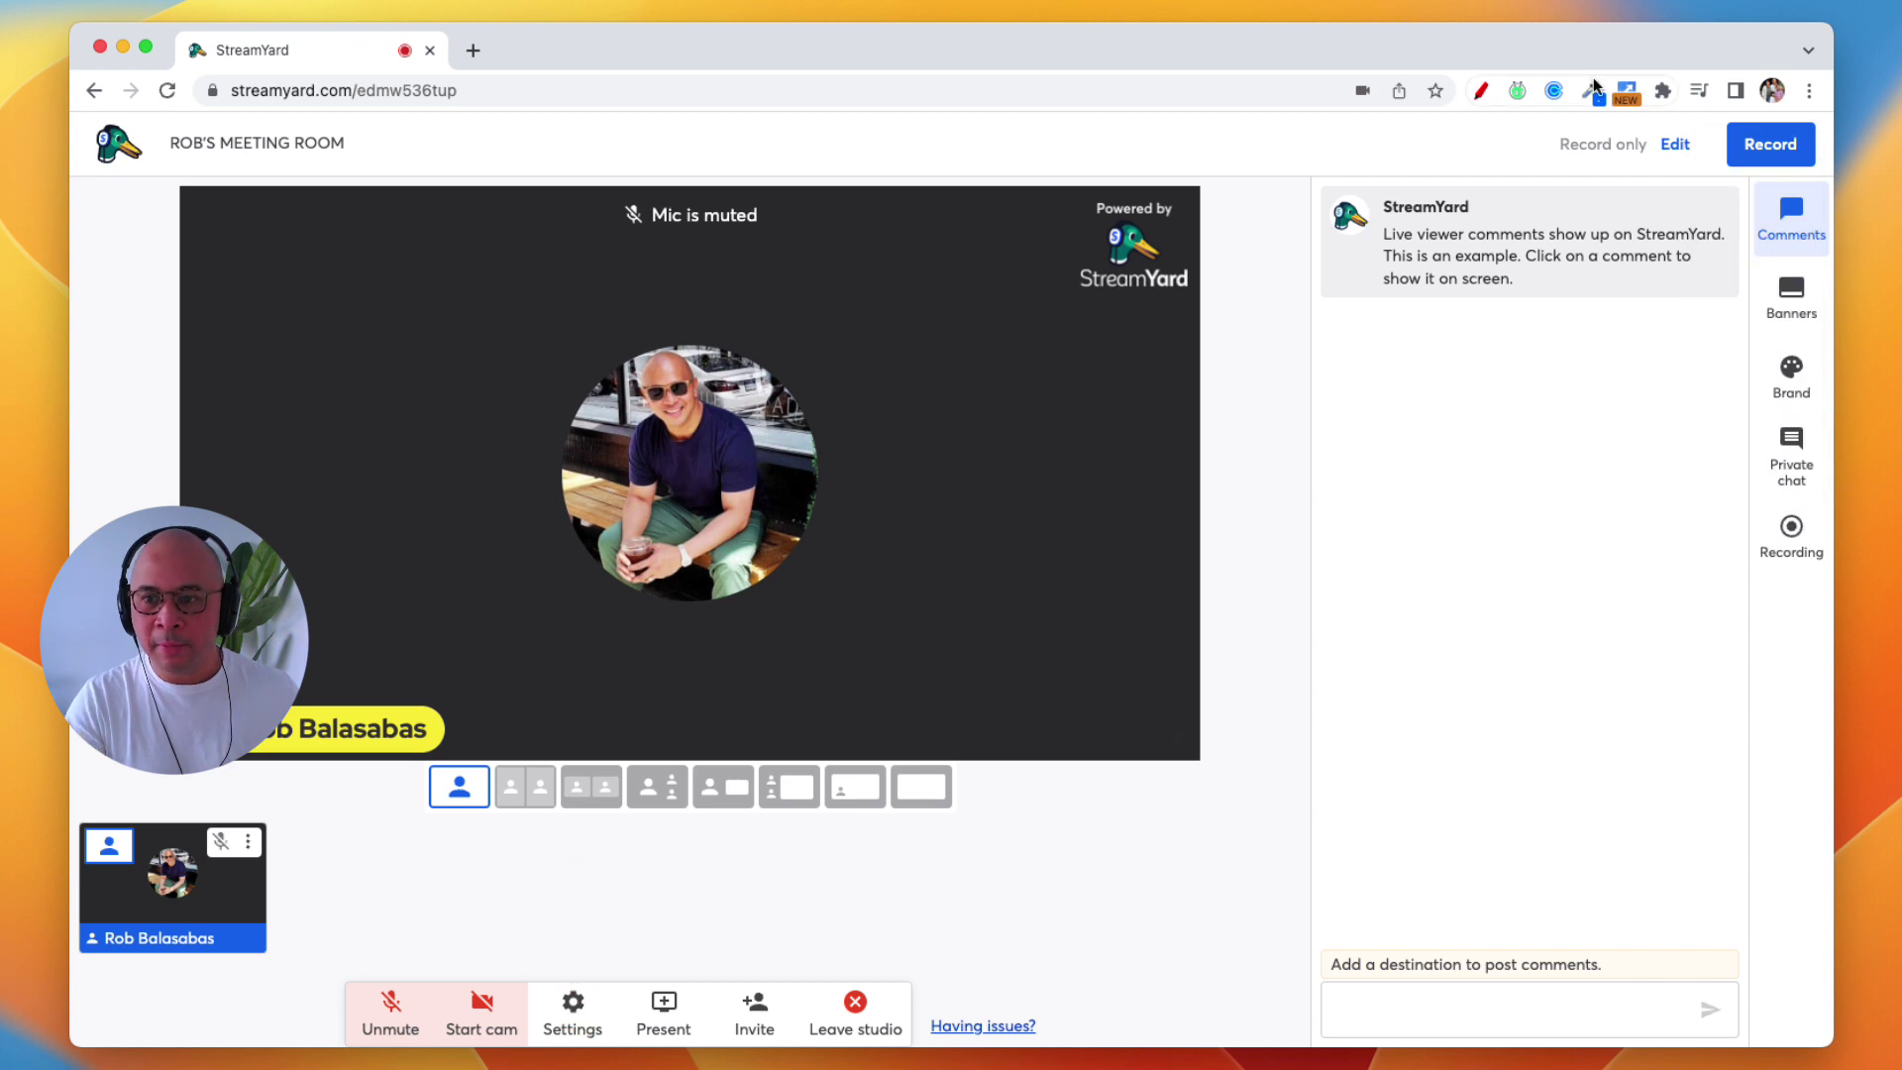
{"action": "left_click", "coordinate": [580, 1010]}
{"action": "left_click", "coordinate": [551, 305]}
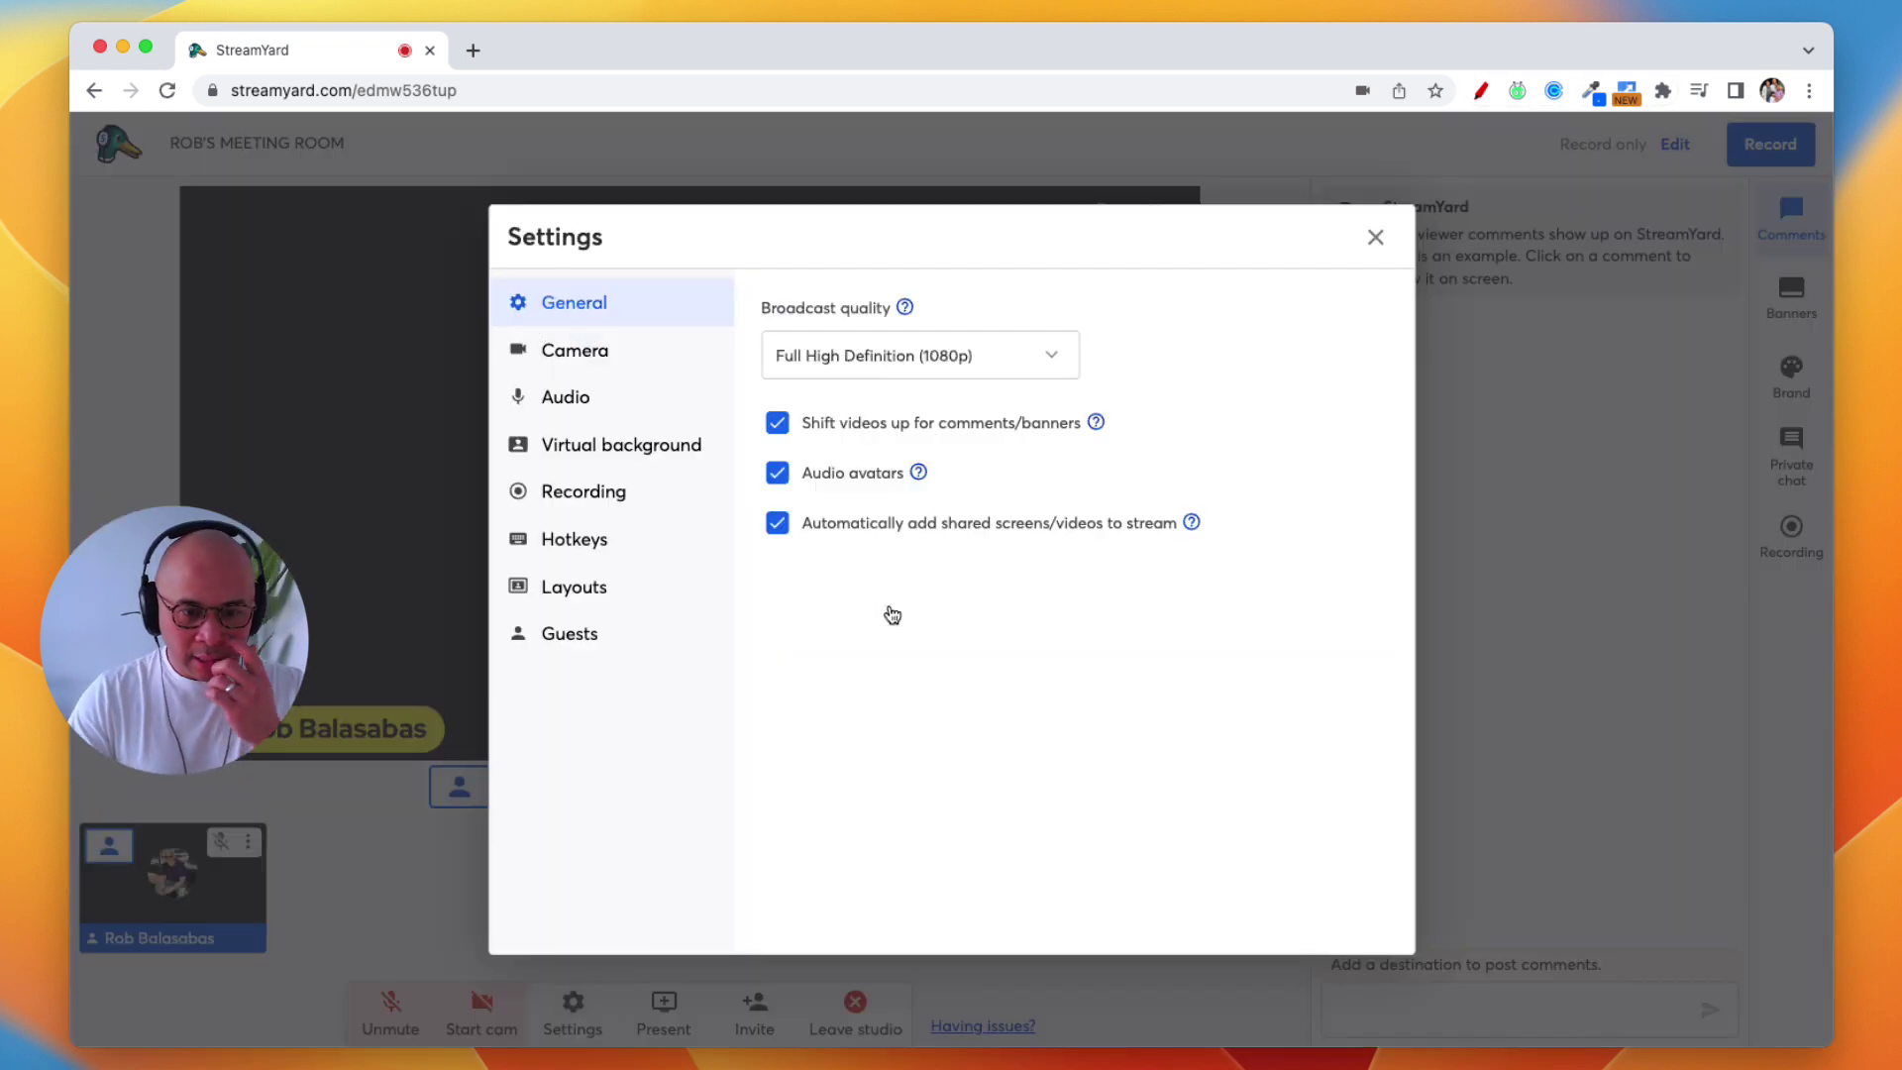
- Show the Guests settings and circle the Play a sound when guests enter option in red
{"action": "left_click", "coordinate": [580, 632]}
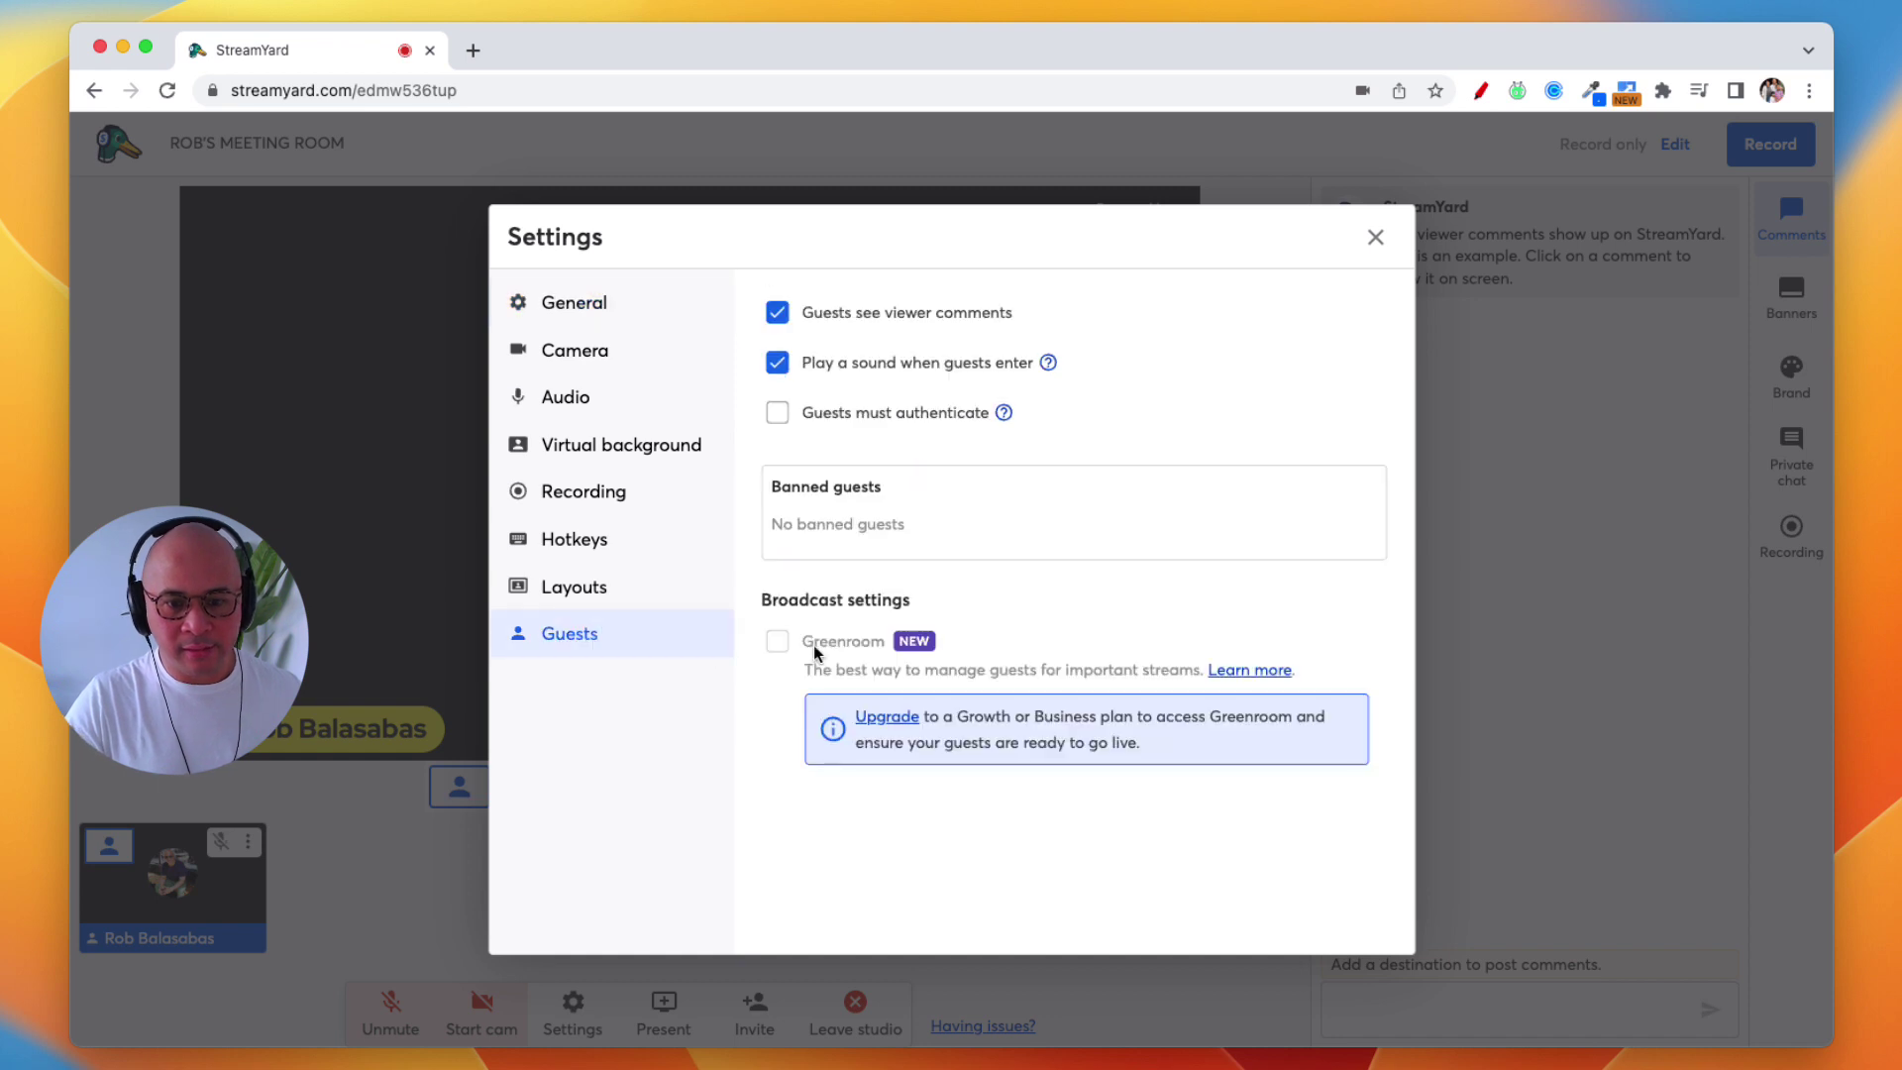
{"action": "left_click", "coordinate": [1481, 90]}
{"action": "mouse_move", "coordinate": [588, 603]}
{"action": "left_mouse_down"}
{"action": "mouse_move", "coordinate": [479, 648]}
{"action": "mouse_move", "coordinate": [594, 601]}
{"action": "left_mouse_up"}
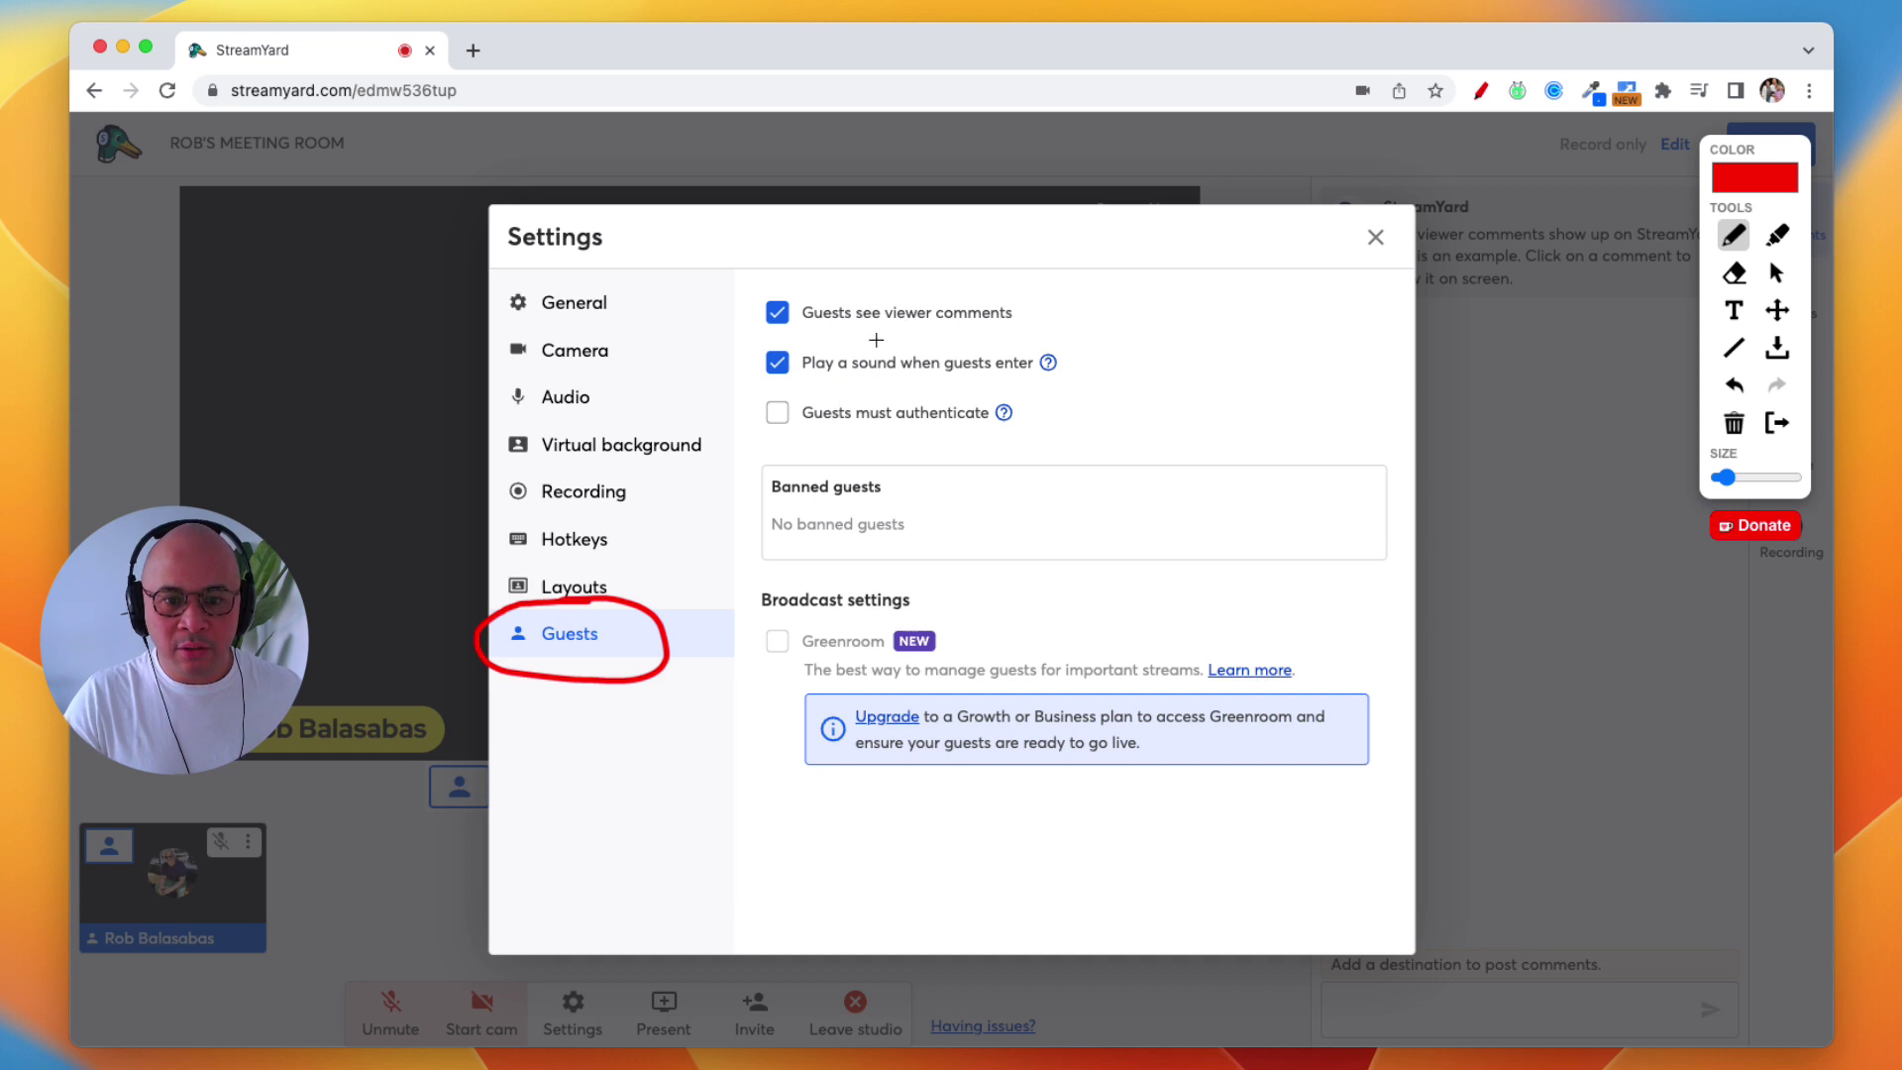
{"action": "mouse_move", "coordinate": [1078, 339]}
{"action": "left_mouse_down"}
{"action": "mouse_move", "coordinate": [807, 340]}
{"action": "mouse_move", "coordinate": [748, 377]}
{"action": "mouse_move", "coordinate": [1074, 384]}
{"action": "mouse_move", "coordinate": [1065, 352]}
{"action": "left_mouse_up"}
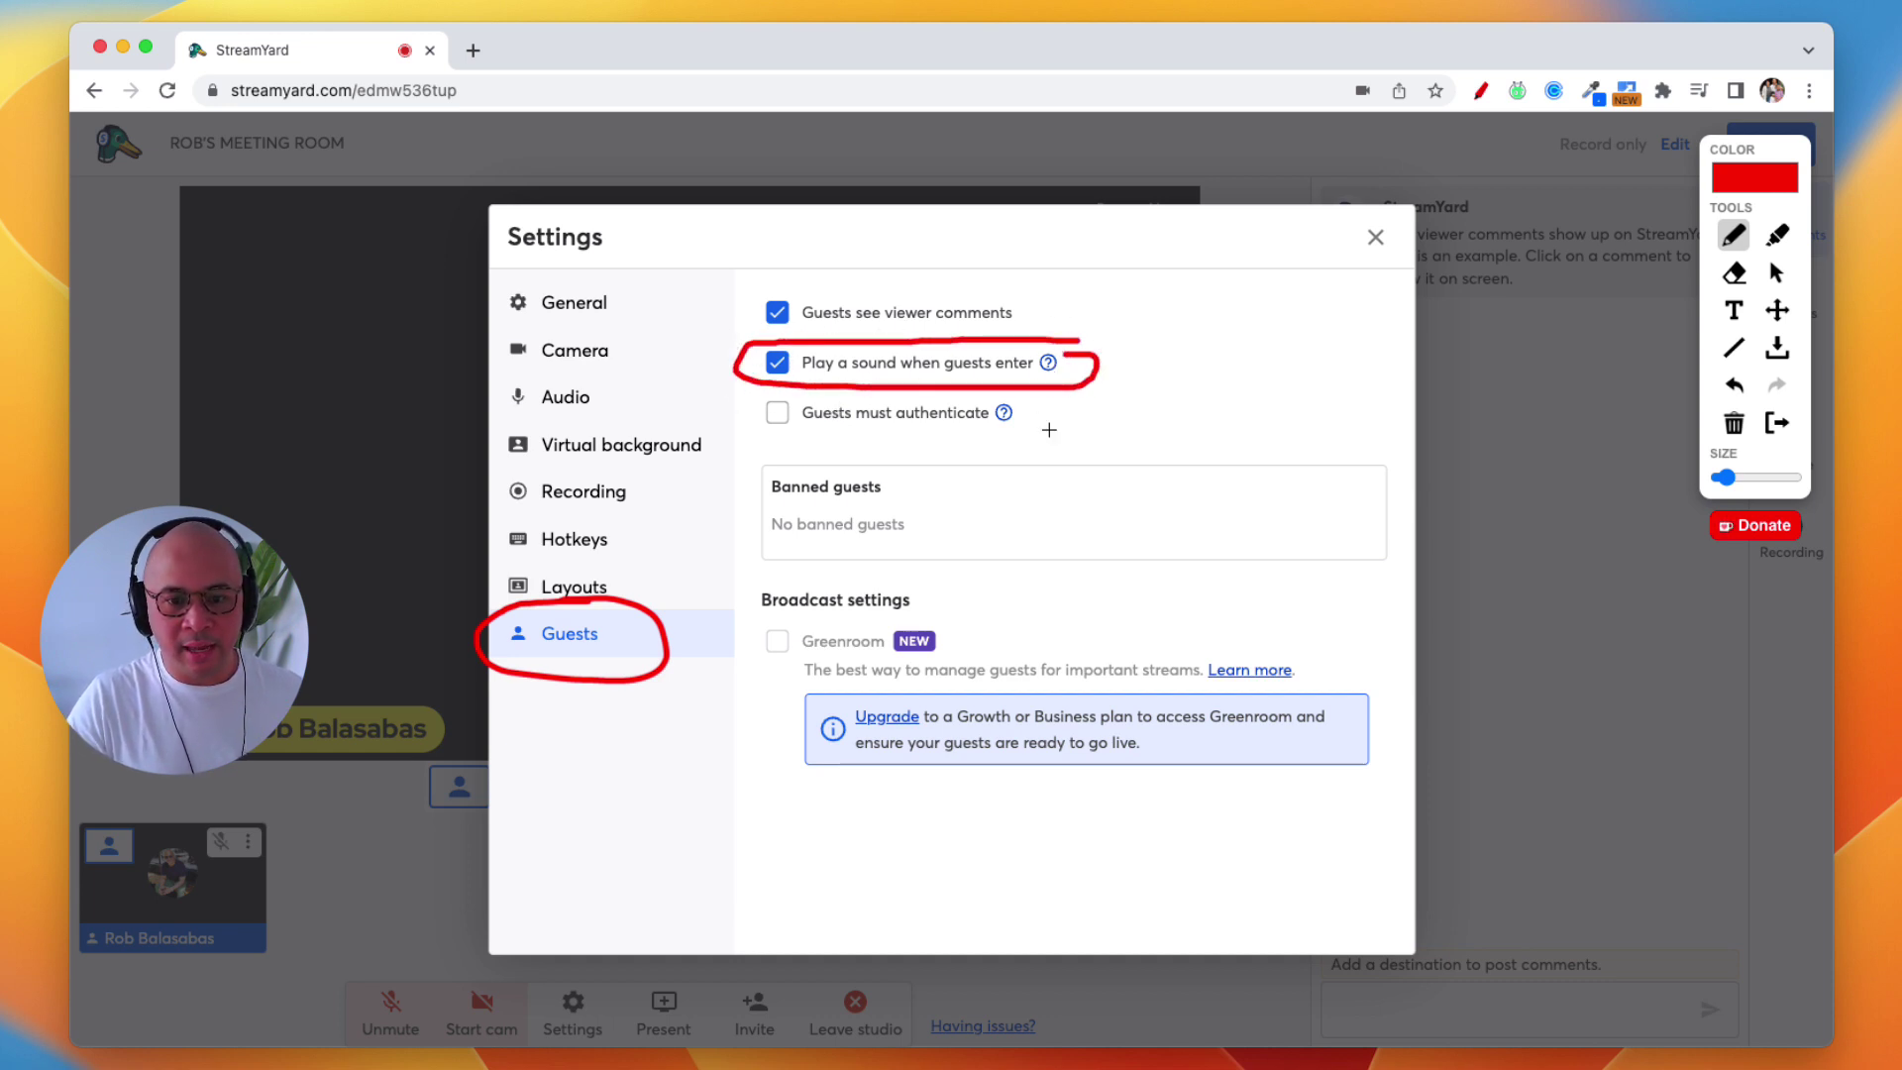
{"action": "key", "text": "Escape"}
- Circle the guest-entry sound setting once more, then close Settings
{"action": "mouse_move", "coordinate": [1007, 420]}
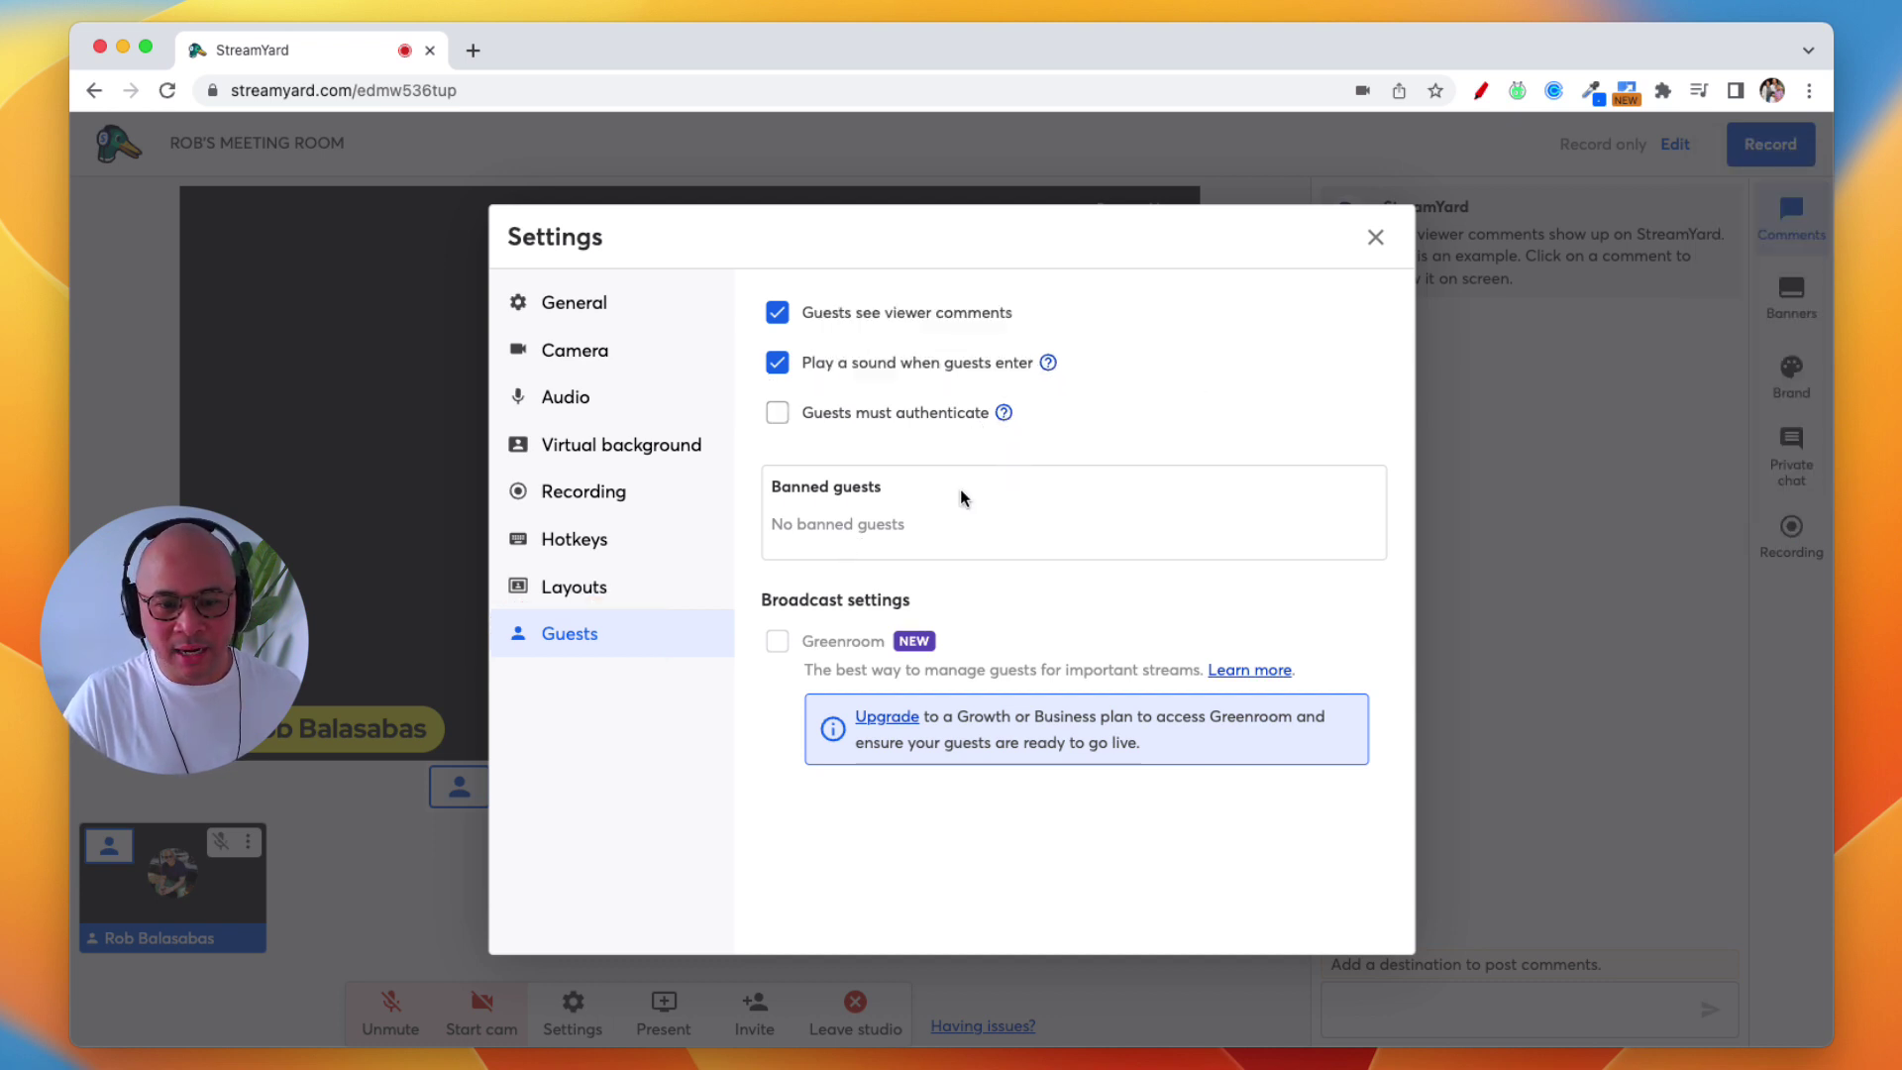
{"action": "left_click", "coordinate": [1479, 90]}
{"action": "mouse_move", "coordinate": [1066, 334]}
{"action": "left_mouse_down"}
{"action": "mouse_move", "coordinate": [747, 340]}
{"action": "mouse_move", "coordinate": [922, 395]}
{"action": "mouse_move", "coordinate": [1095, 369]}
{"action": "mouse_move", "coordinate": [1062, 337]}
{"action": "left_mouse_up"}
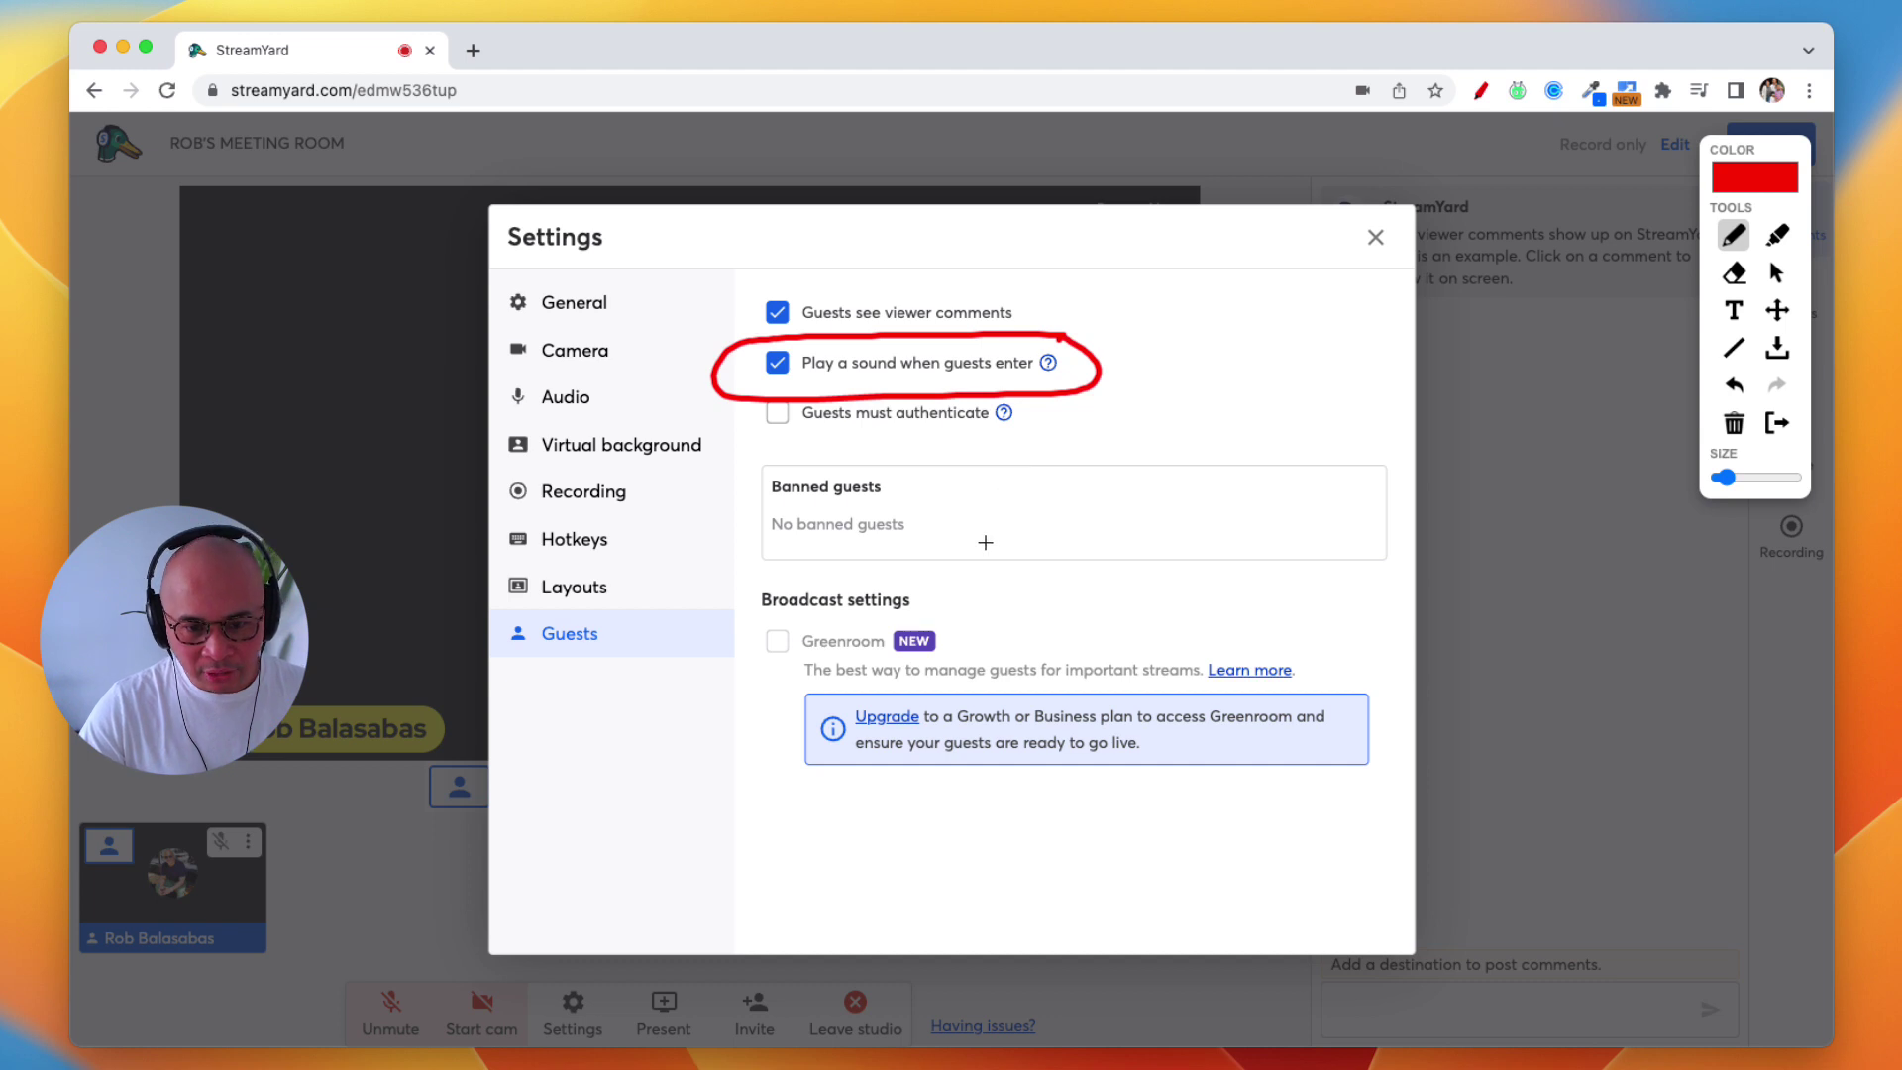
{"action": "key", "text": "Escape"}
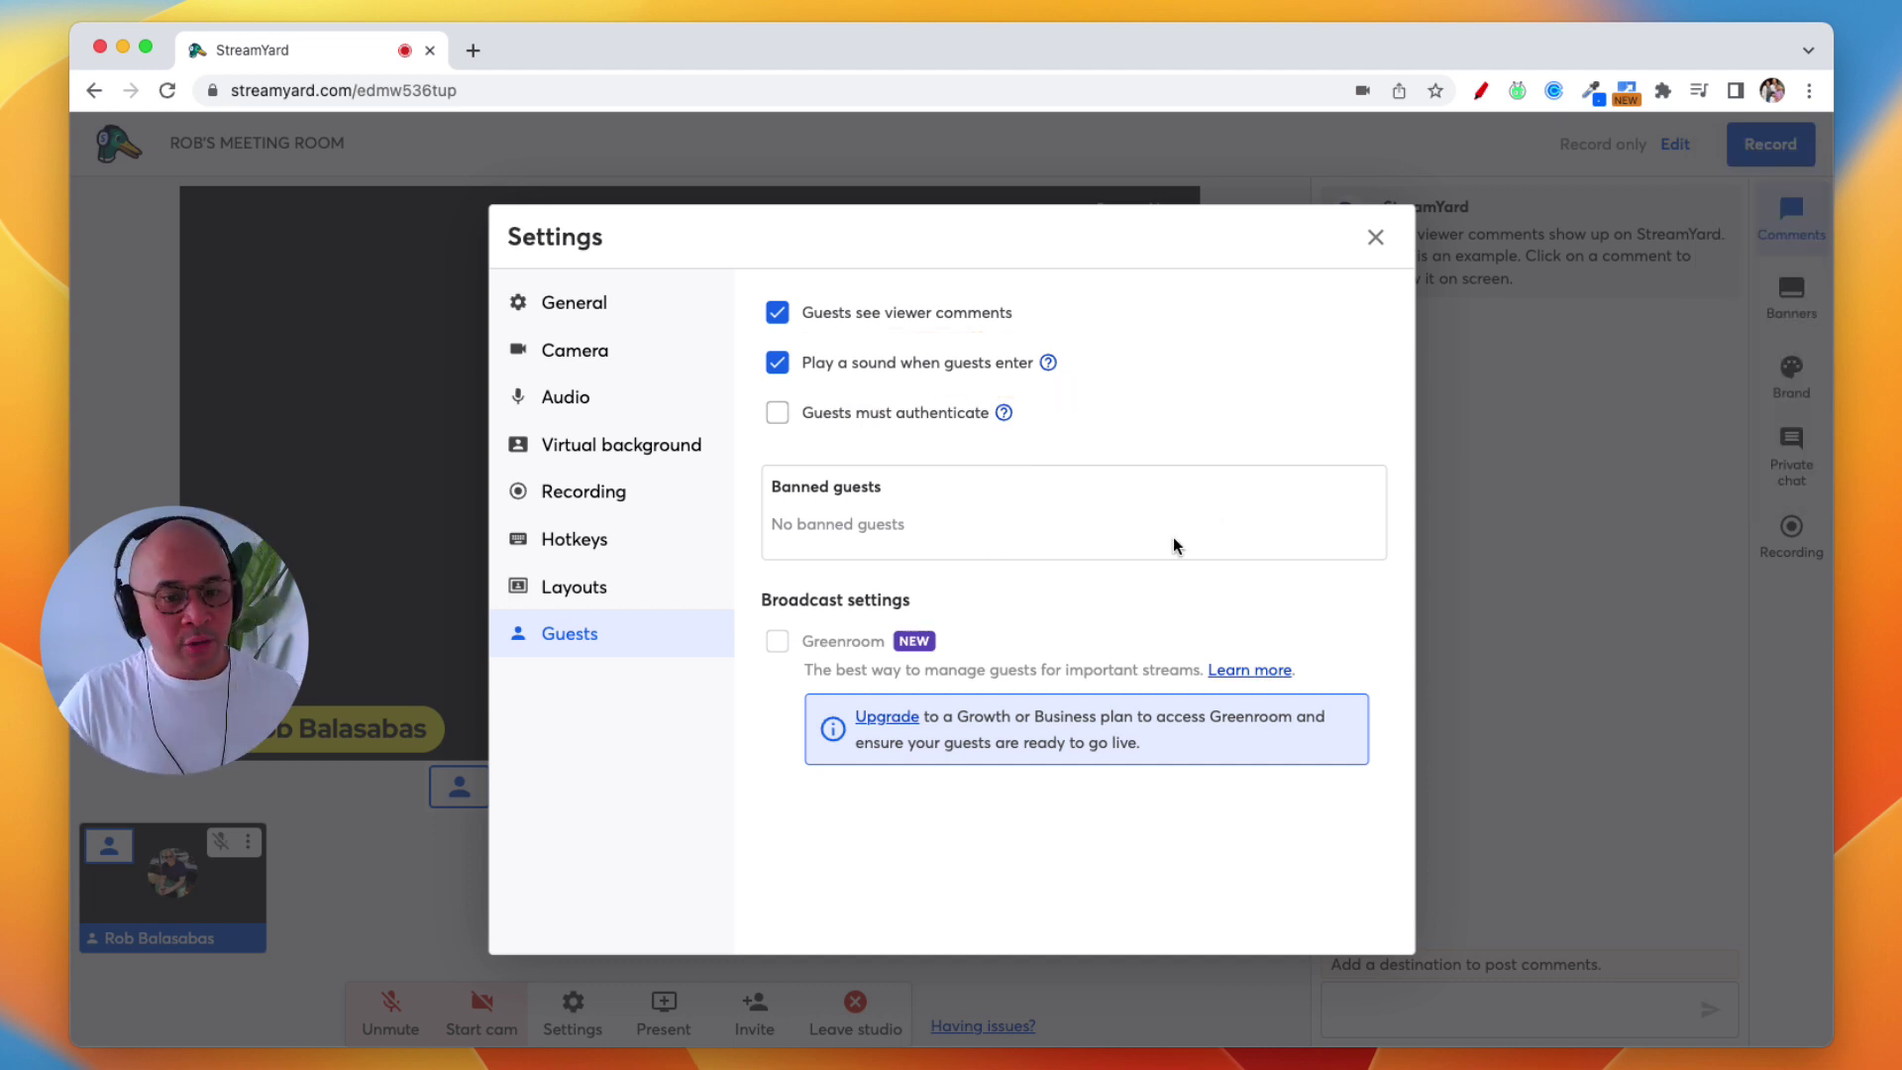
{"action": "left_click", "coordinate": [1375, 239]}
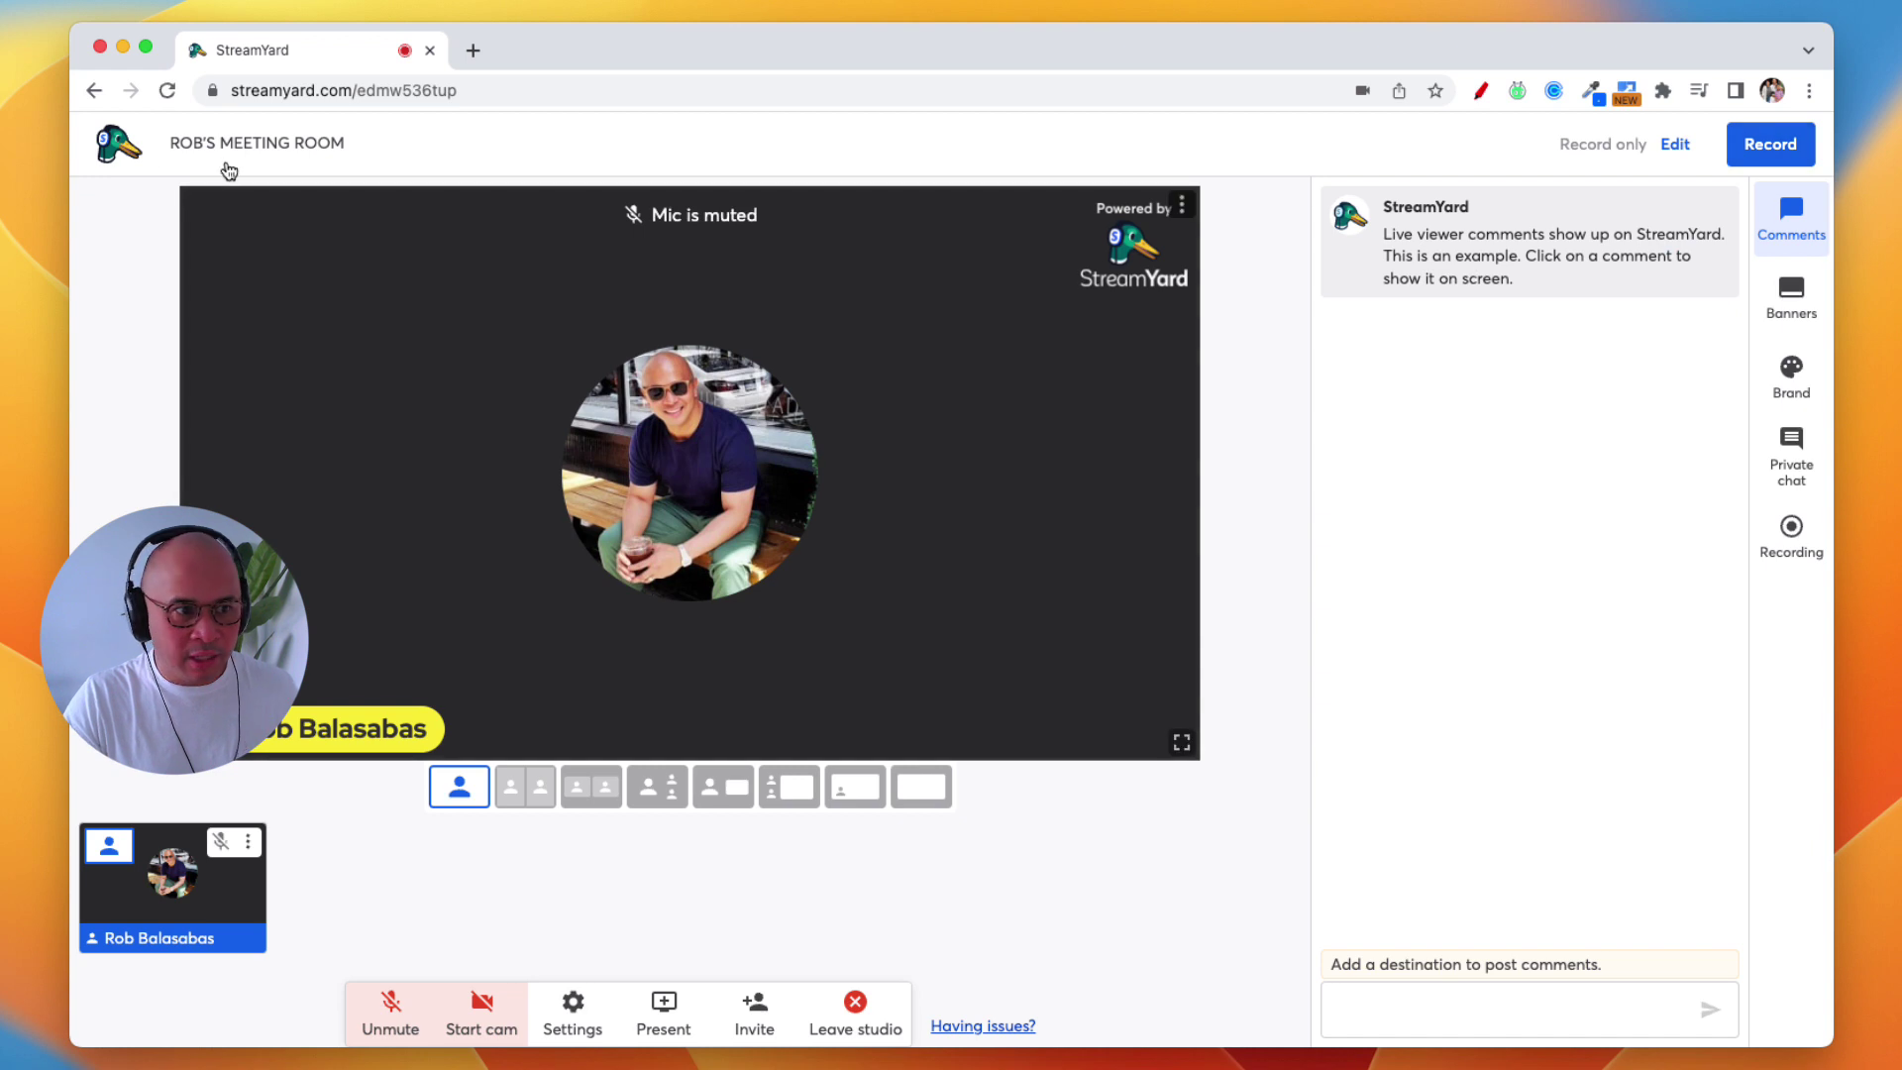
- Return to the Broadcasts dashboard and mark the Broadcasts heading and the new-broadcast button in red
{"action": "left_click", "coordinate": [121, 150]}
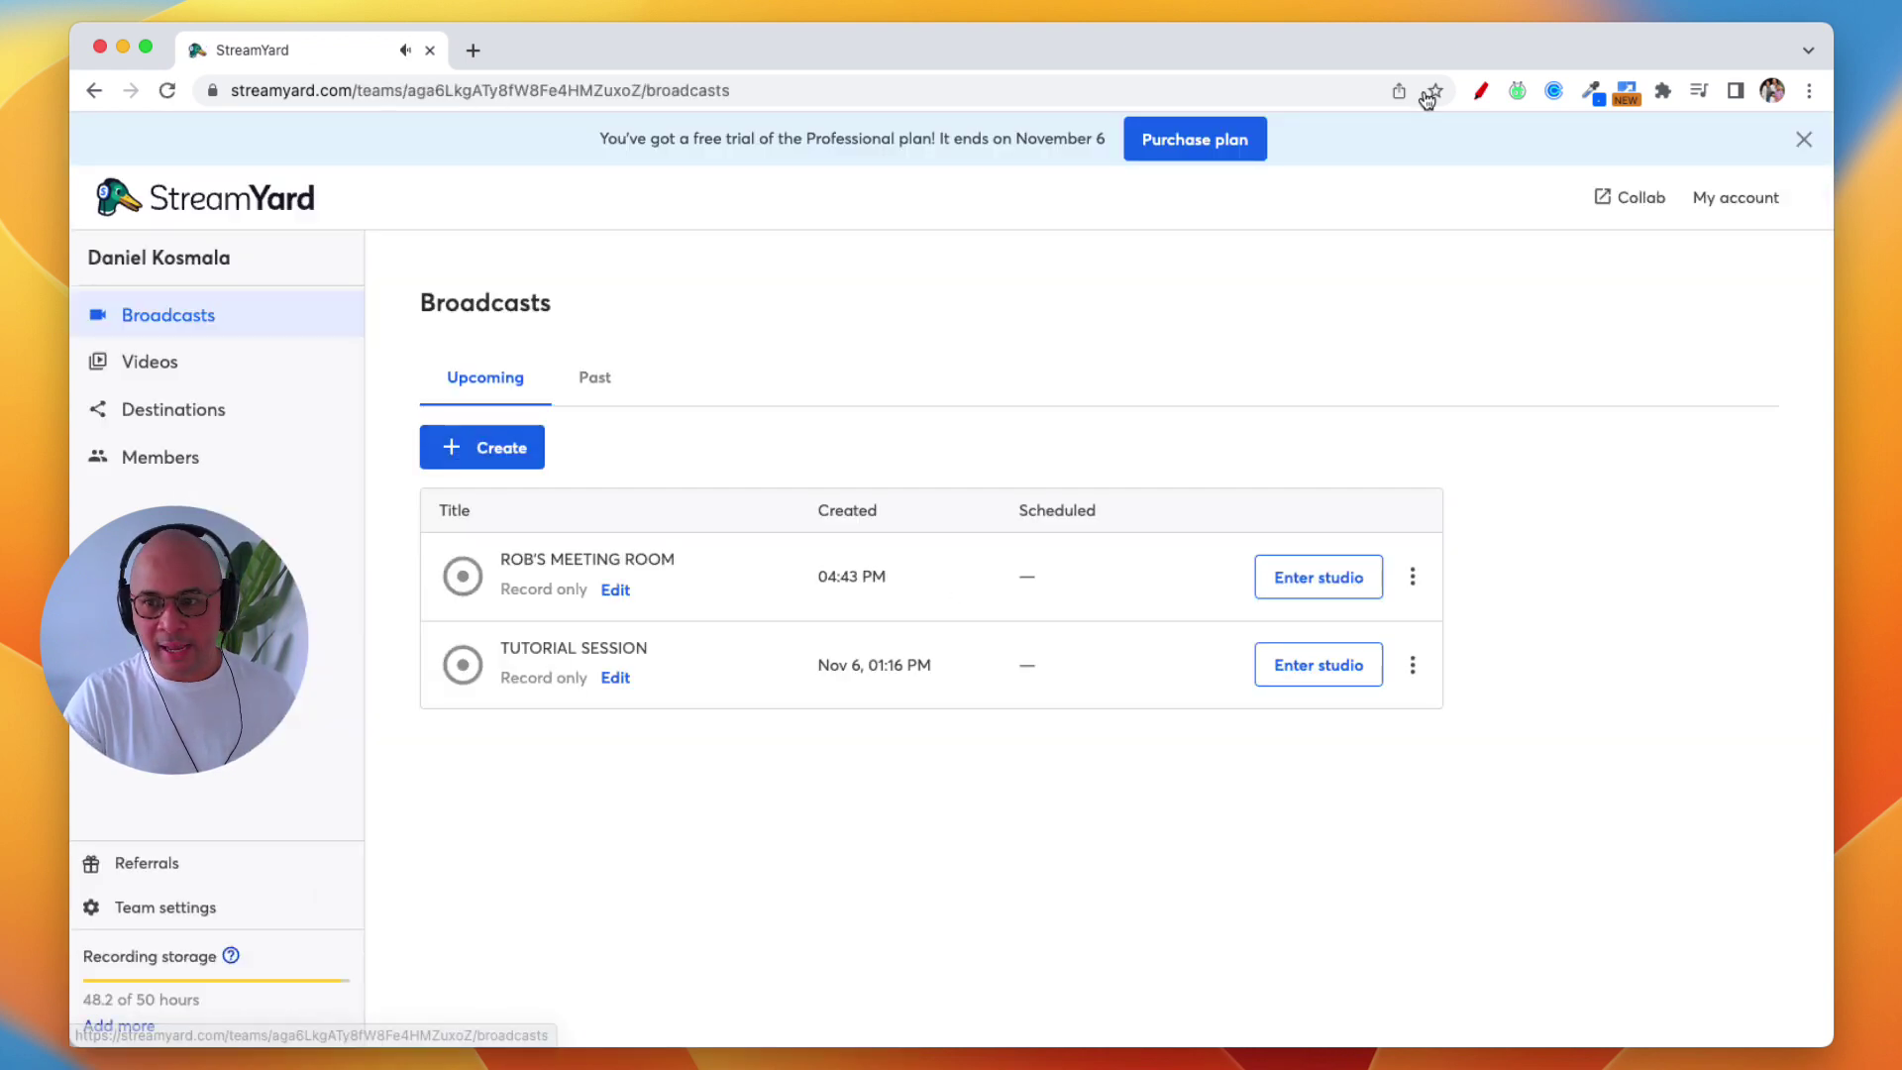
{"action": "left_click", "coordinate": [1481, 90]}
{"action": "mouse_move", "coordinate": [246, 294]}
{"action": "left_mouse_down"}
{"action": "mouse_move", "coordinate": [82, 300]}
{"action": "mouse_move", "coordinate": [277, 304]}
{"action": "mouse_move", "coordinate": [198, 288]}
{"action": "left_mouse_up"}
{"action": "key", "text": "Escape"}
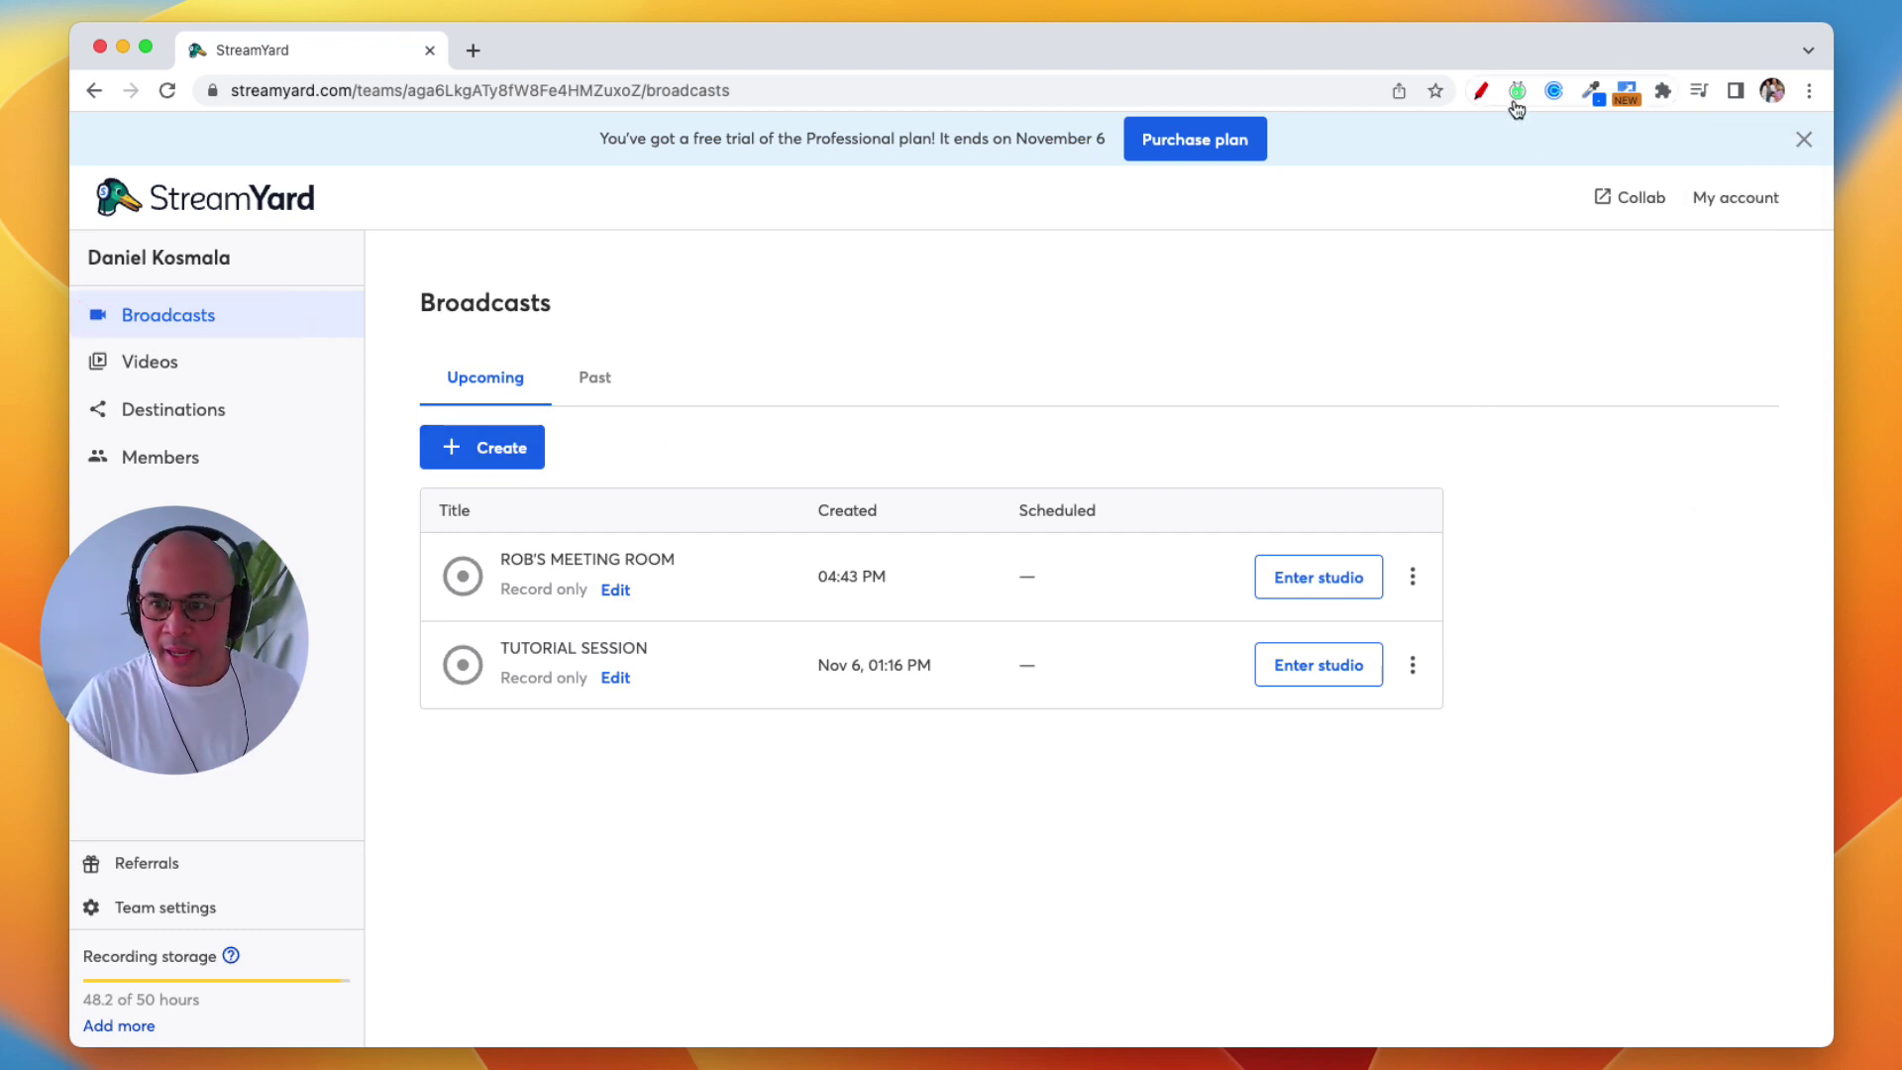
{"action": "left_click", "coordinate": [1481, 90]}
{"action": "mouse_move", "coordinate": [592, 380]}
{"action": "left_mouse_down"}
{"action": "mouse_move", "coordinate": [511, 388]}
{"action": "mouse_move", "coordinate": [640, 473]}
{"action": "mouse_move", "coordinate": [649, 435]}
{"action": "left_mouse_up"}
{"action": "key", "text": "Escape"}
- Start a new recording and type the title ROB'S MEETING ROO
{"action": "left_click", "coordinate": [495, 447]}
{"action": "left_click", "coordinate": [816, 442]}
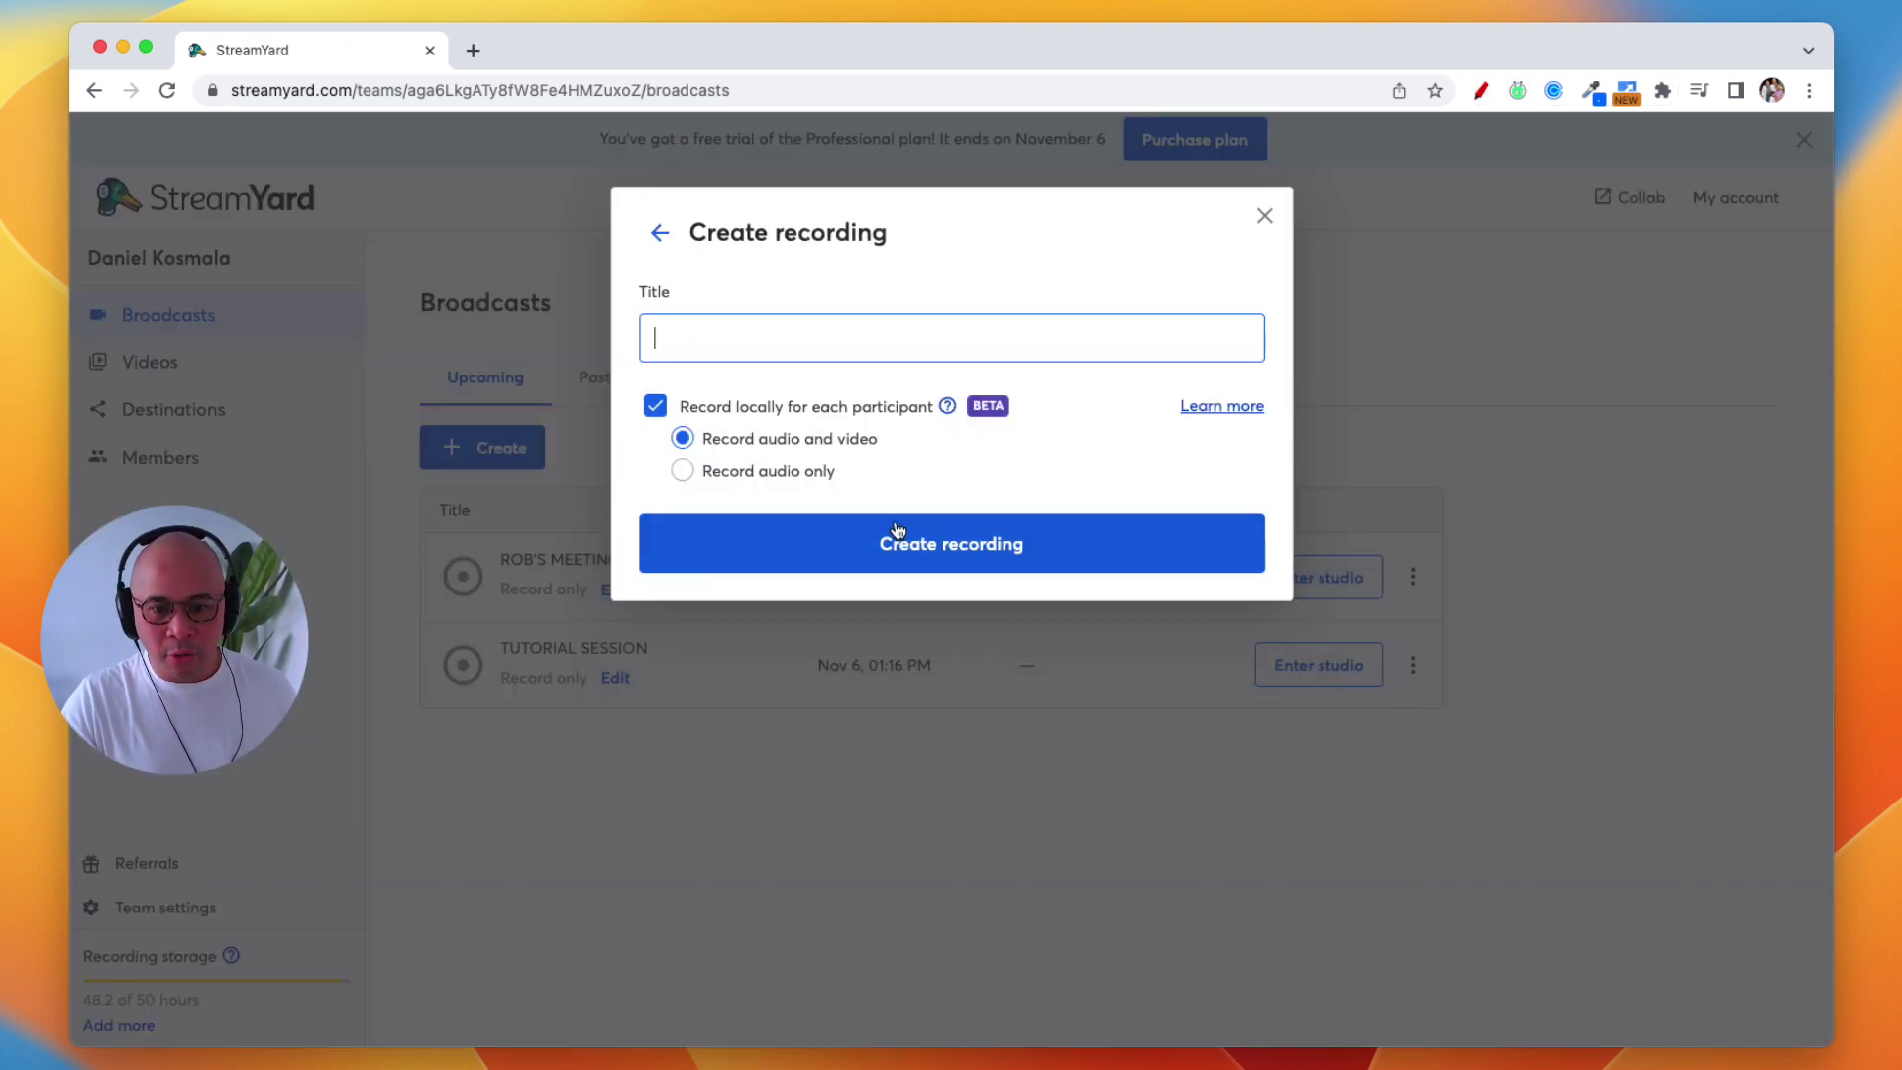
{"action": "type", "text": "ROB'"}
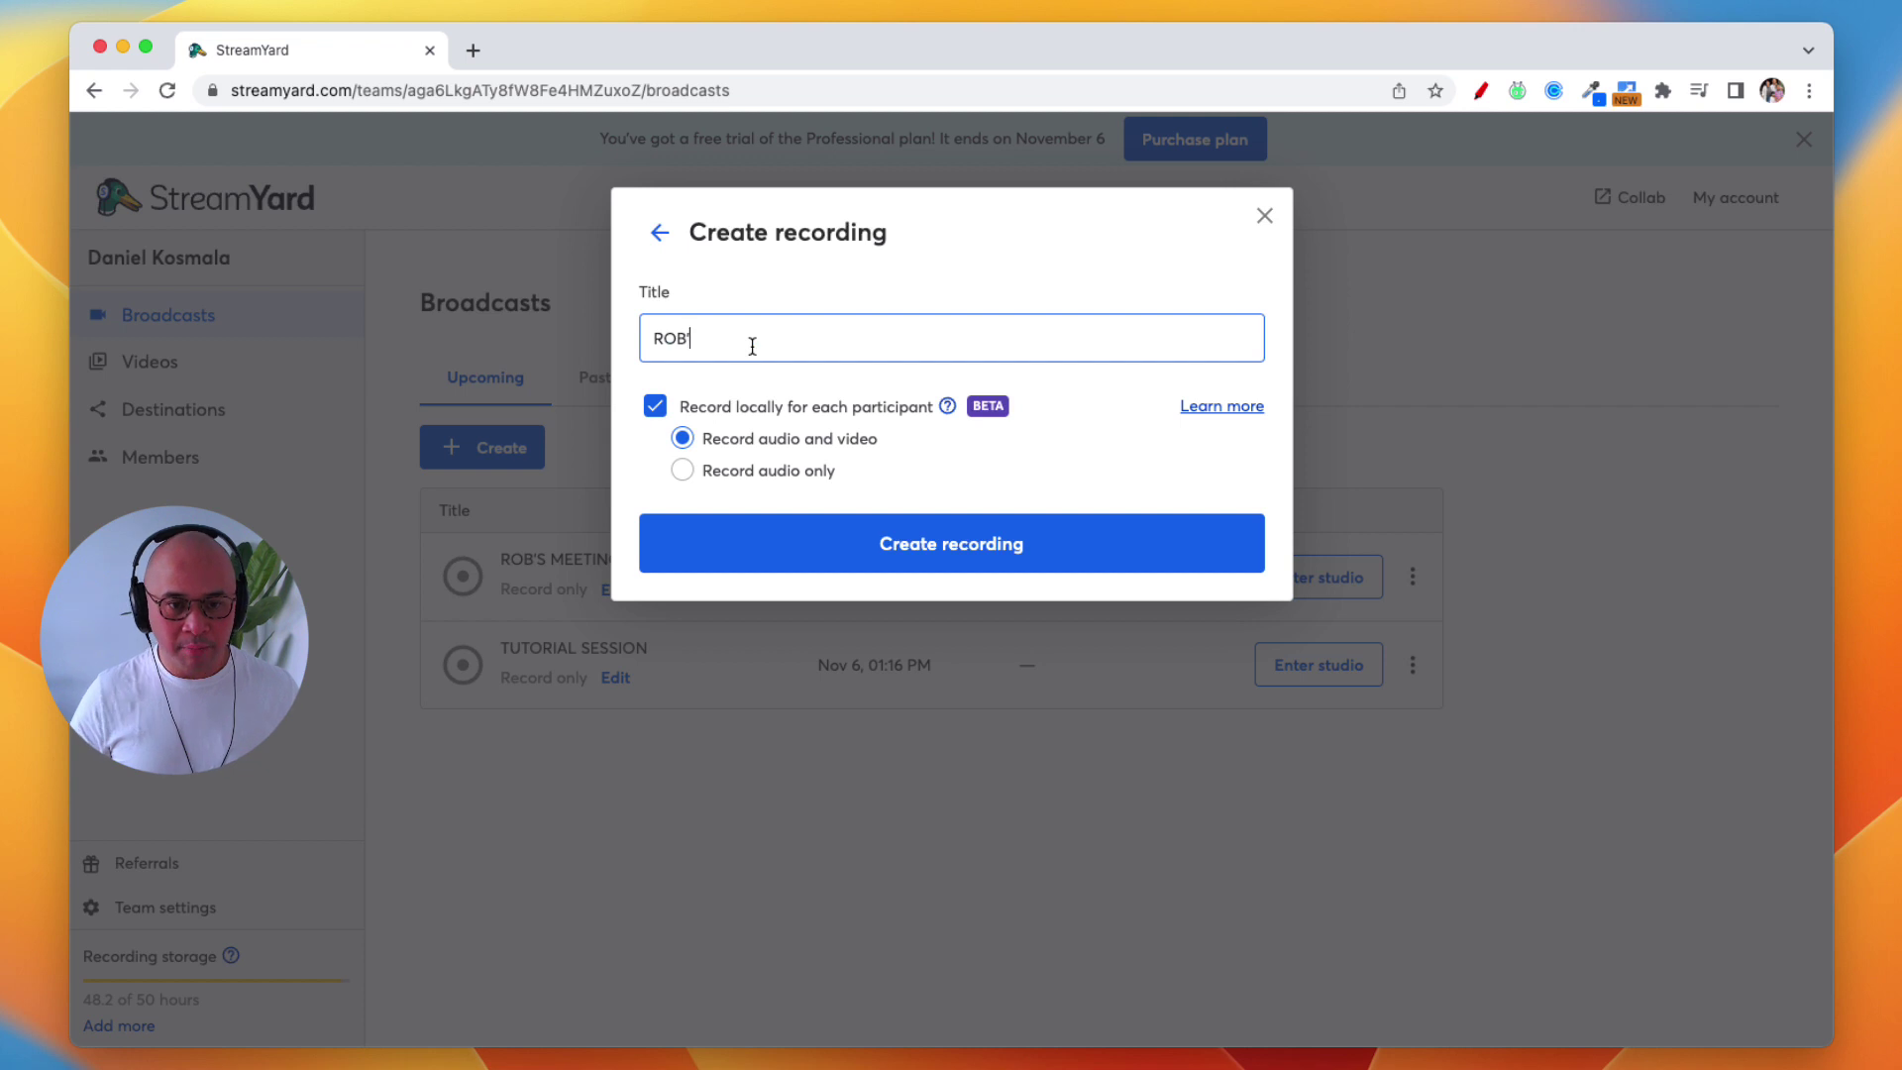
{"action": "type", "text": "S MEETING ROOM 002"}
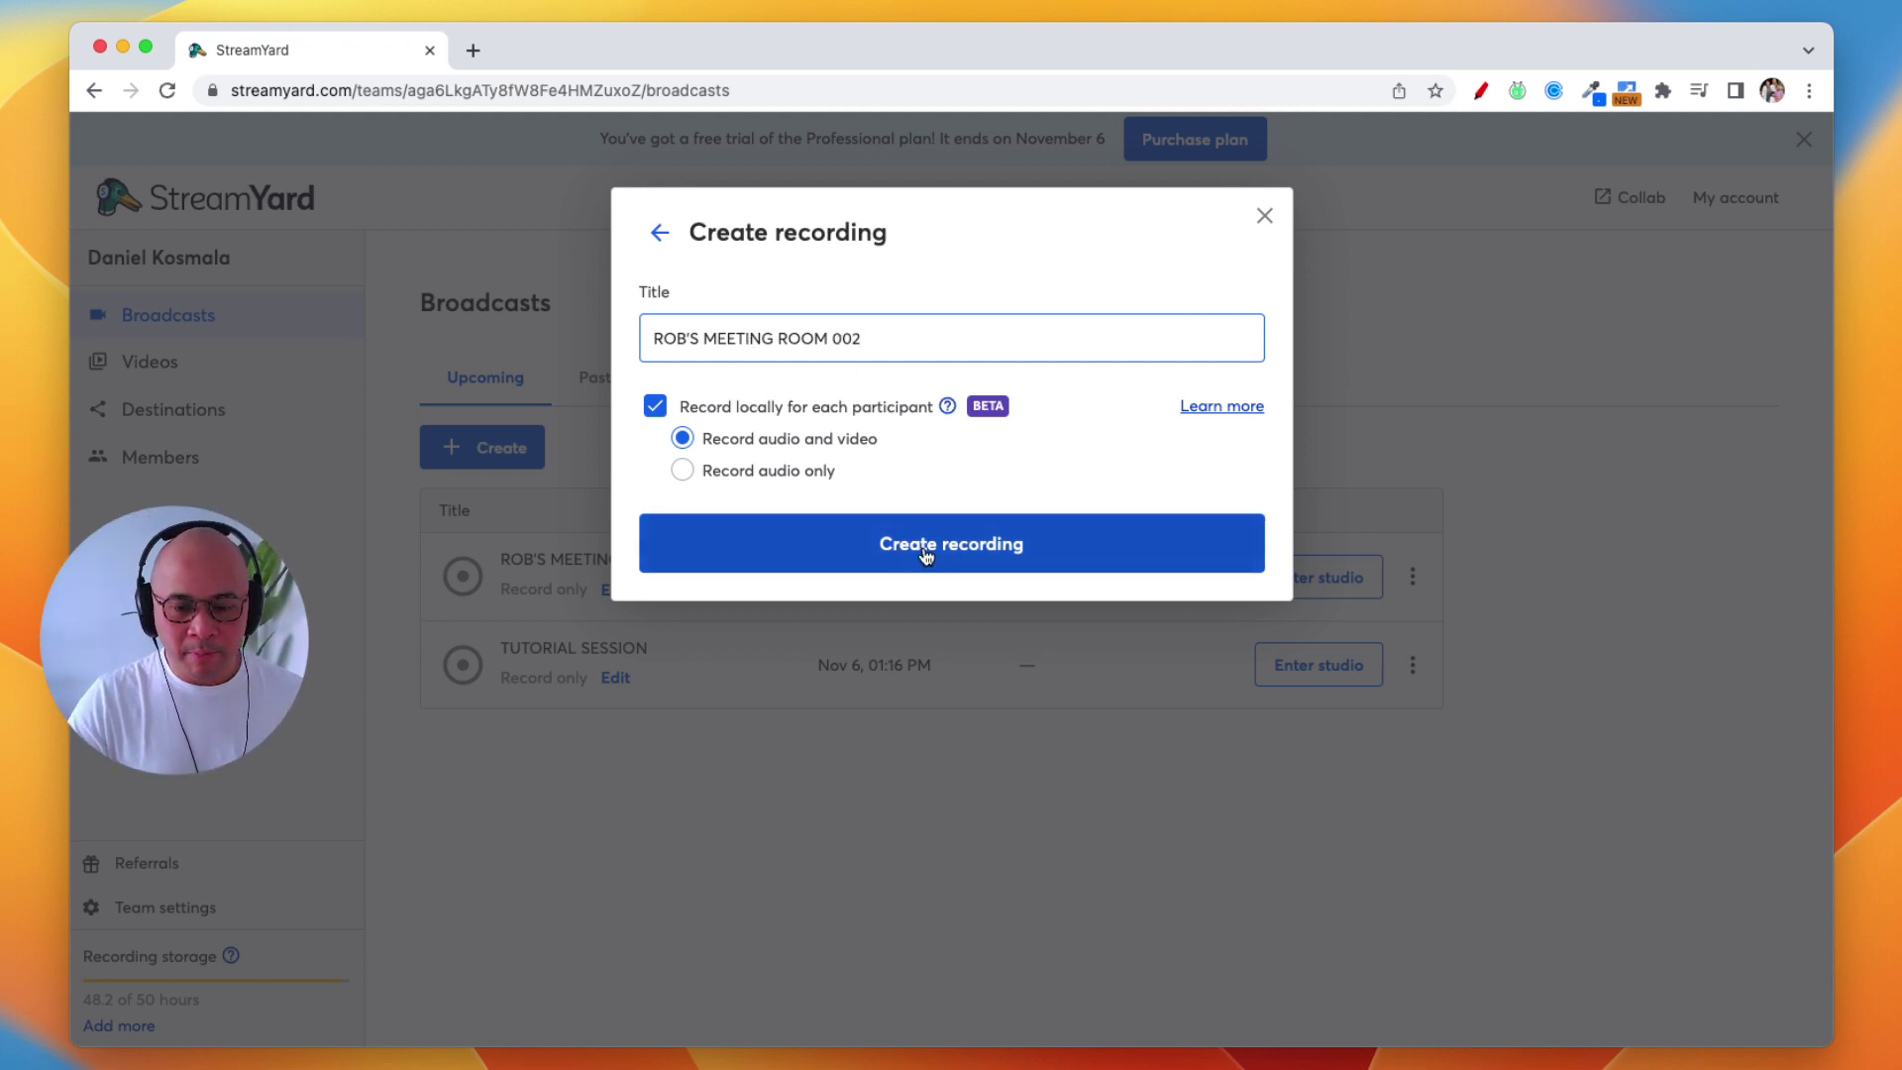
- Create the ROB'S MEETING ROOM 002 recording, mute the mic, turn off the camera, and return to Broadcasts
{"action": "left_click", "coordinate": [862, 557]}
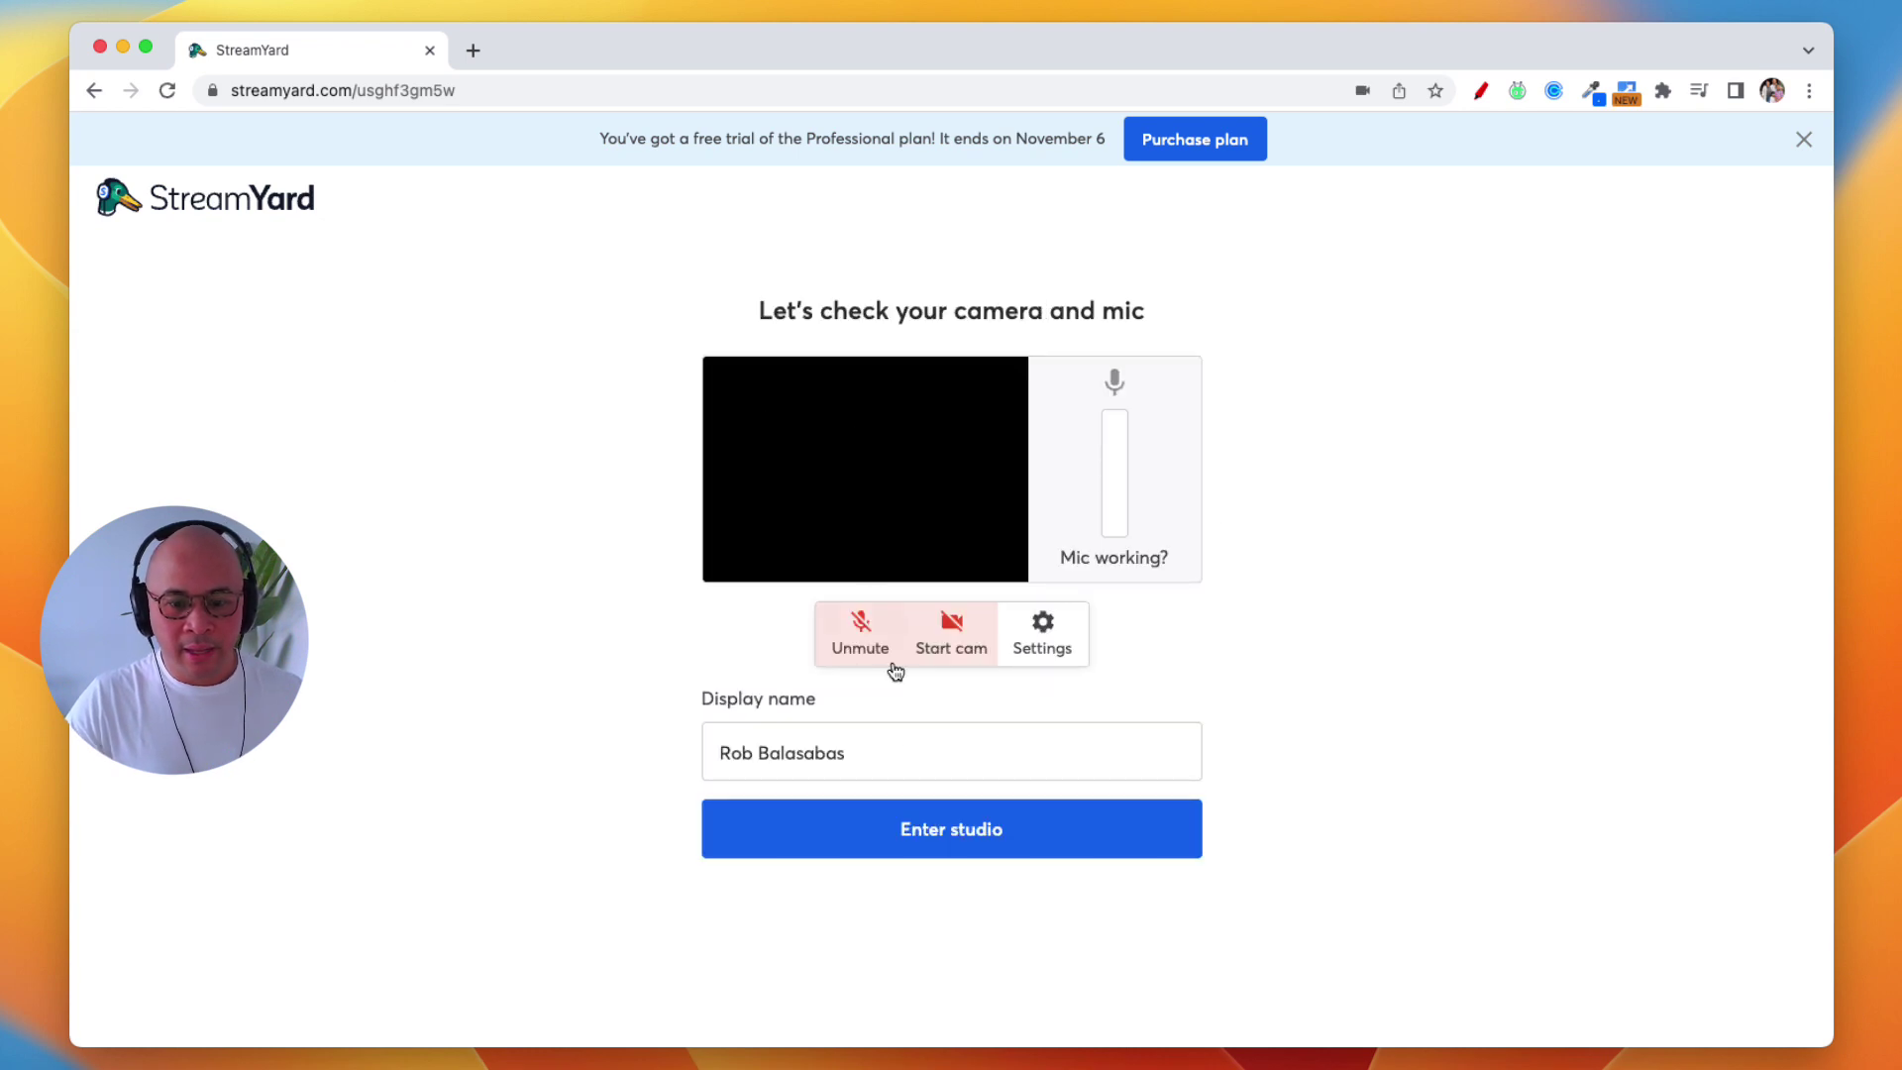
{"action": "left_click", "coordinate": [859, 629]}
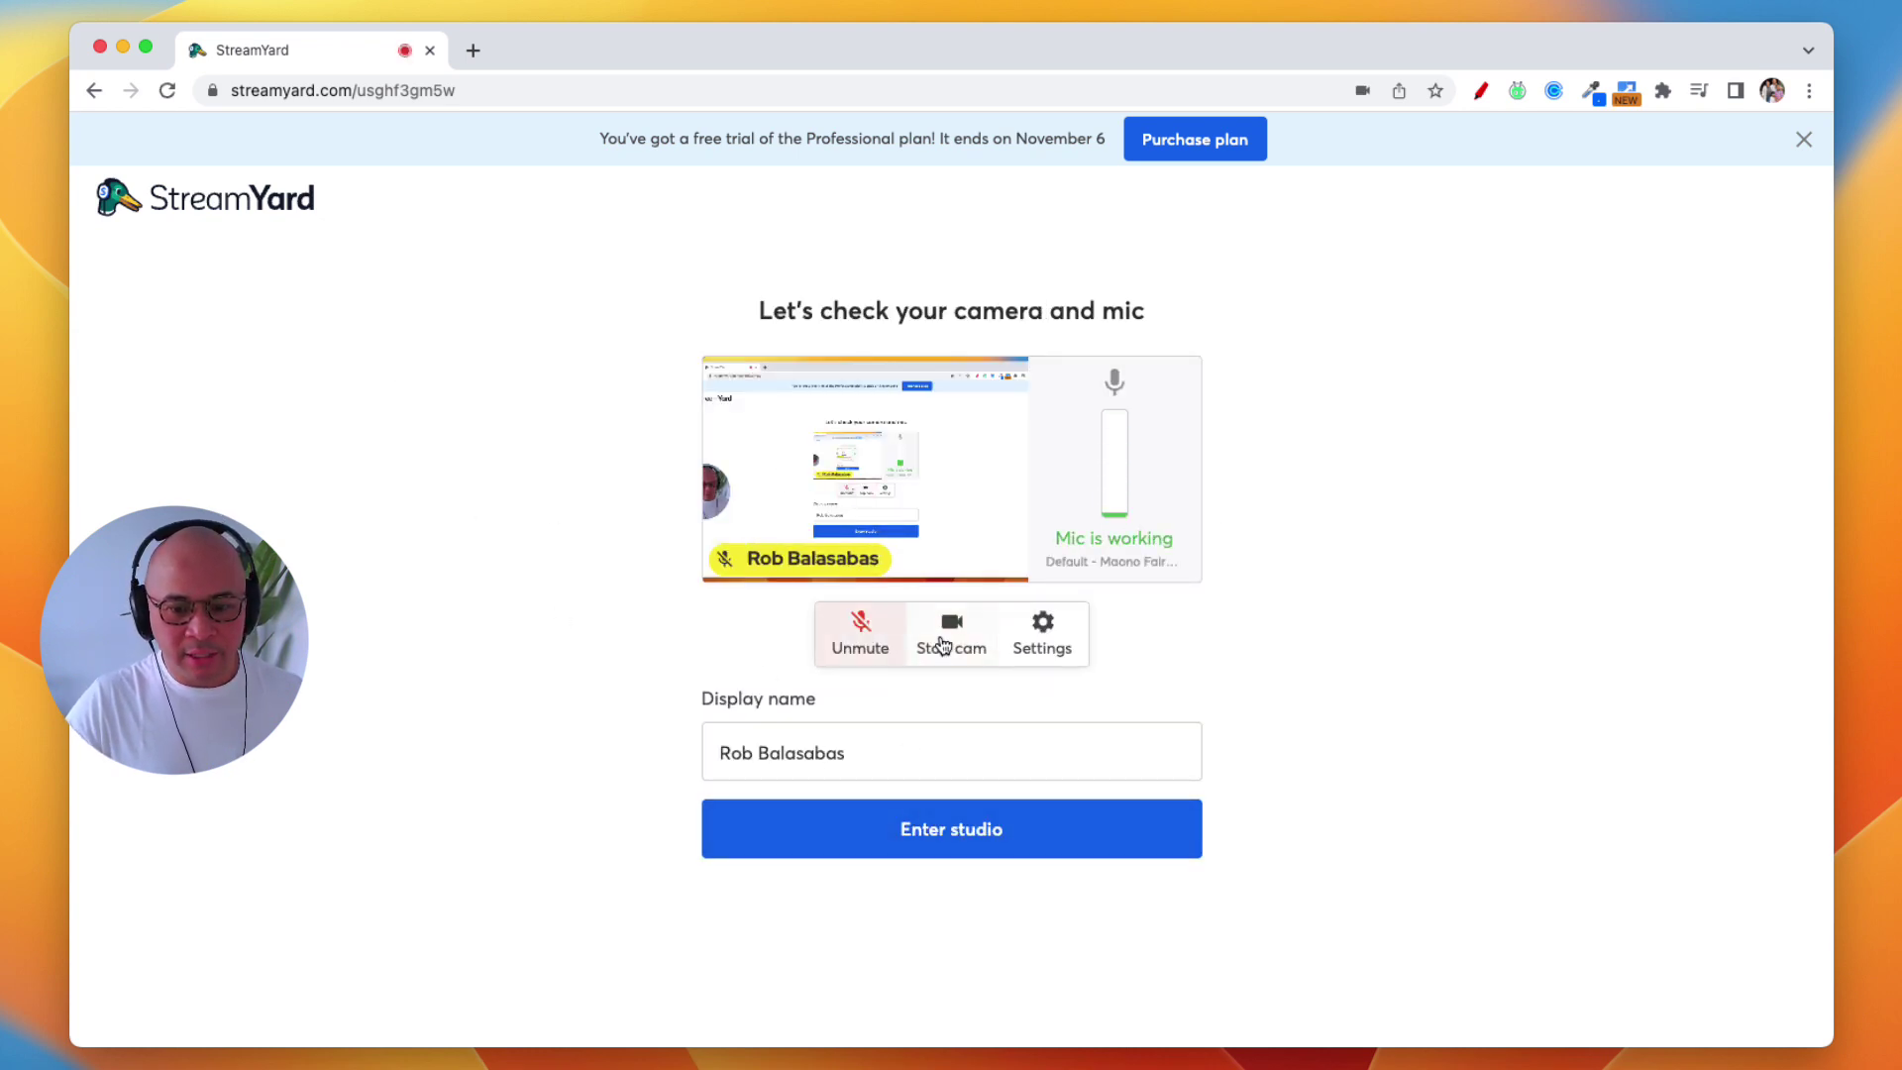
{"action": "left_click", "coordinate": [944, 644]}
{"action": "left_click", "coordinate": [248, 206]}
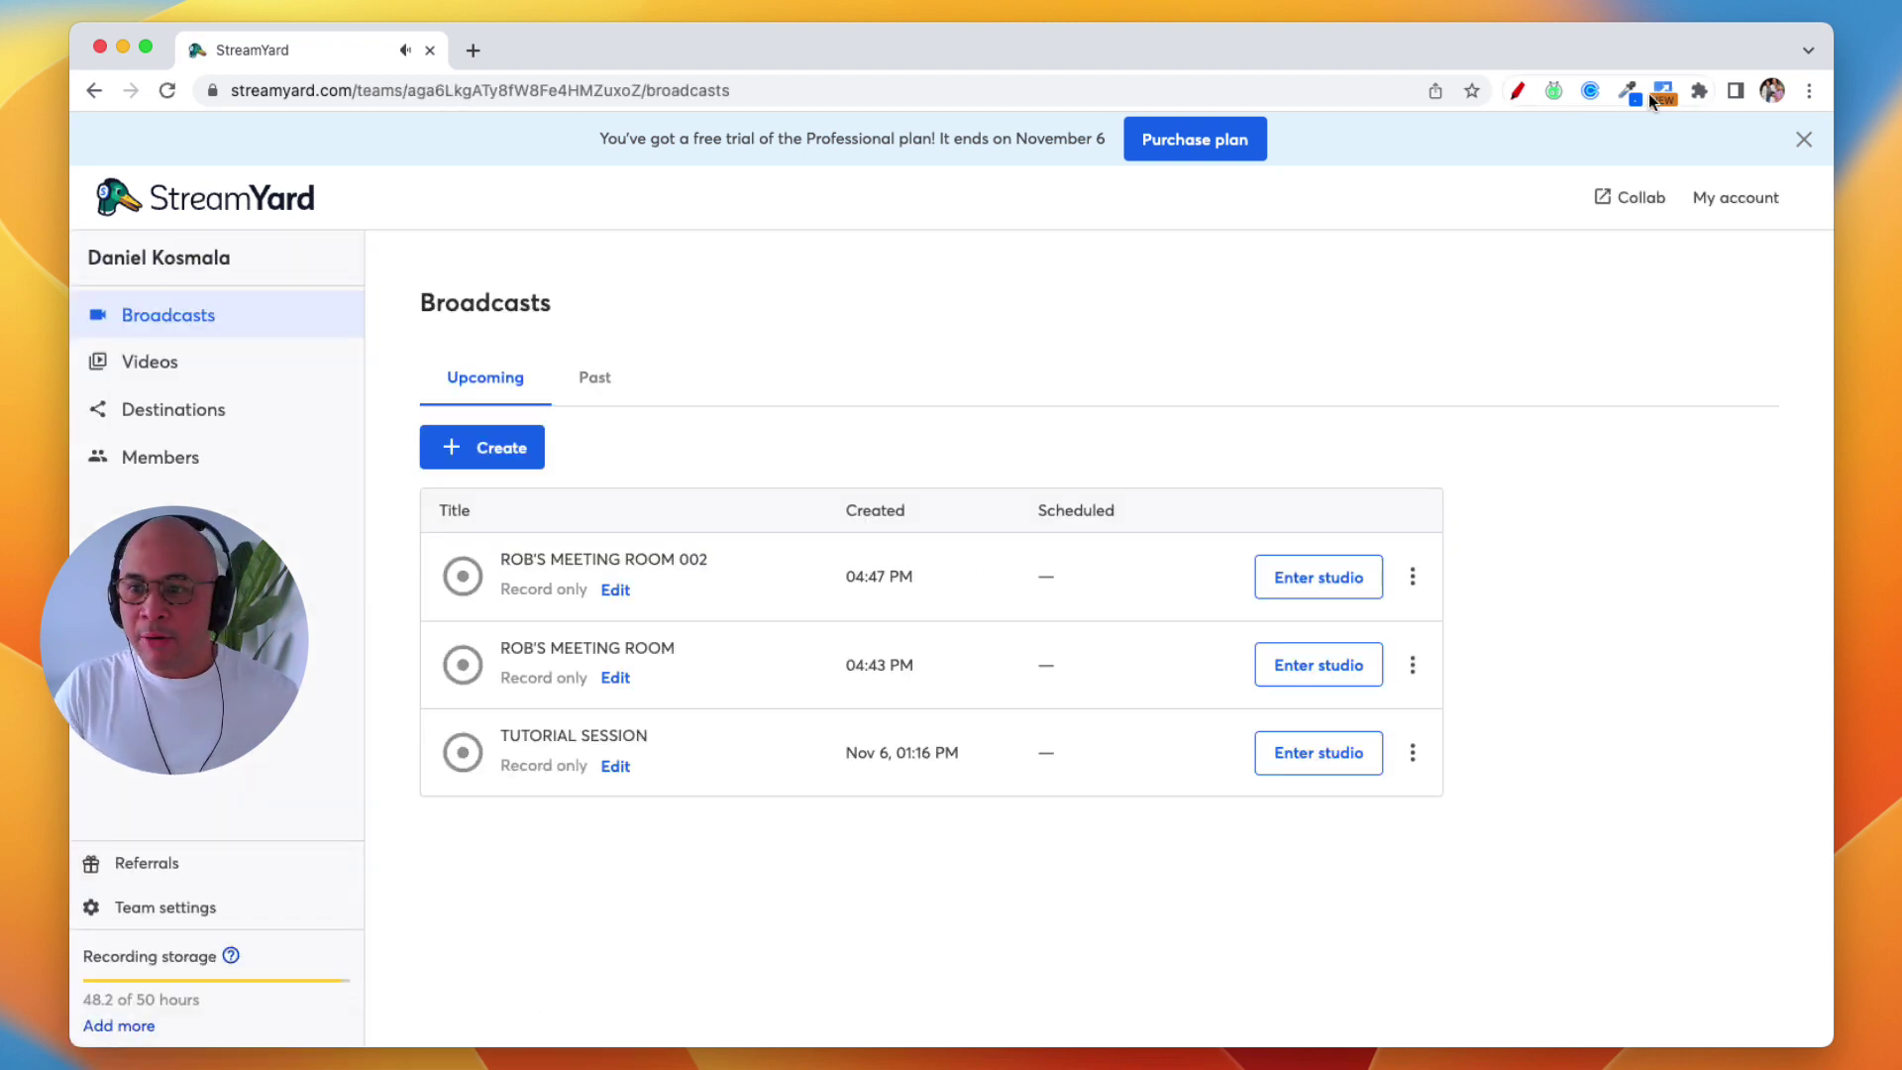
- Circle ROB'S MEETING ROOM and the new ROB'S MEETING ROOM 002 in the broadcasts list in red
{"action": "left_click", "coordinate": [1517, 90]}
{"action": "left_click", "coordinate": [1721, 477]}
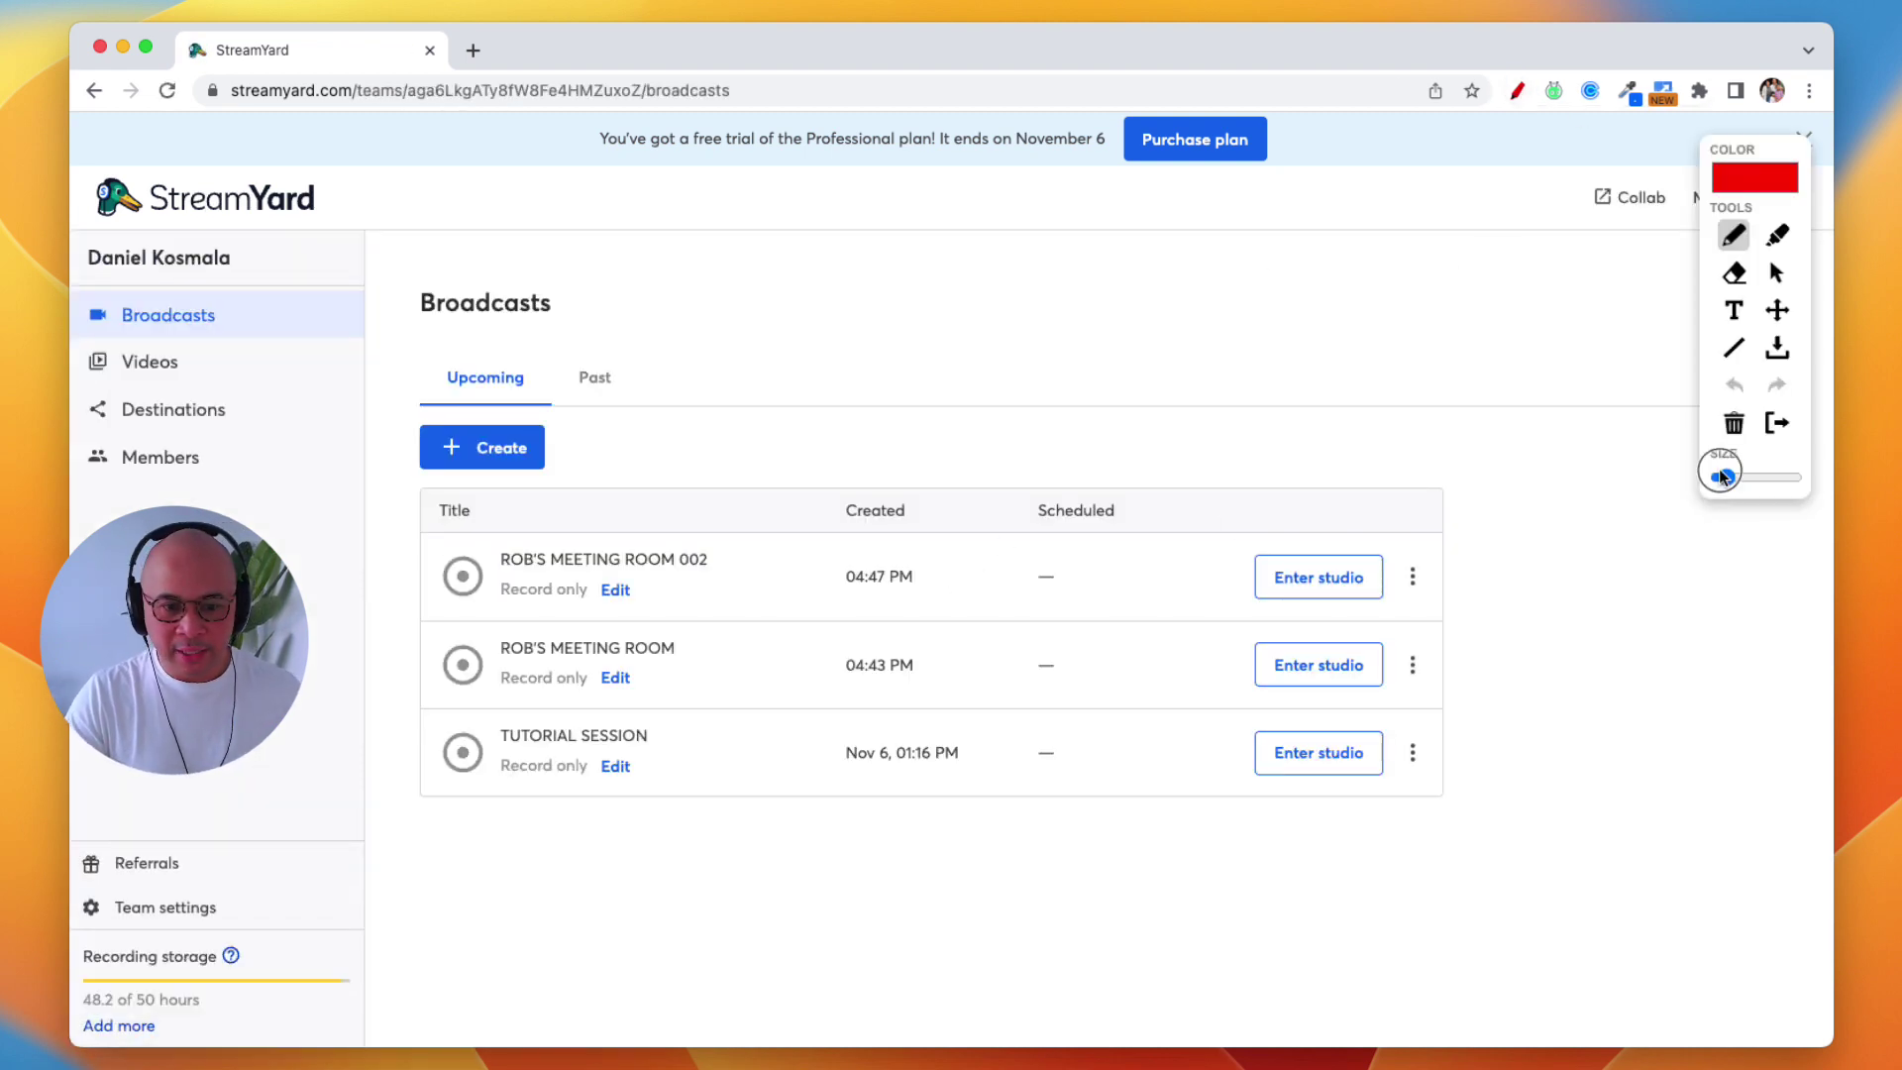
{"action": "mouse_move", "coordinate": [585, 628]}
{"action": "left_mouse_down"}
{"action": "mouse_move", "coordinate": [429, 683]}
{"action": "mouse_move", "coordinate": [649, 624]}
{"action": "left_mouse_up"}
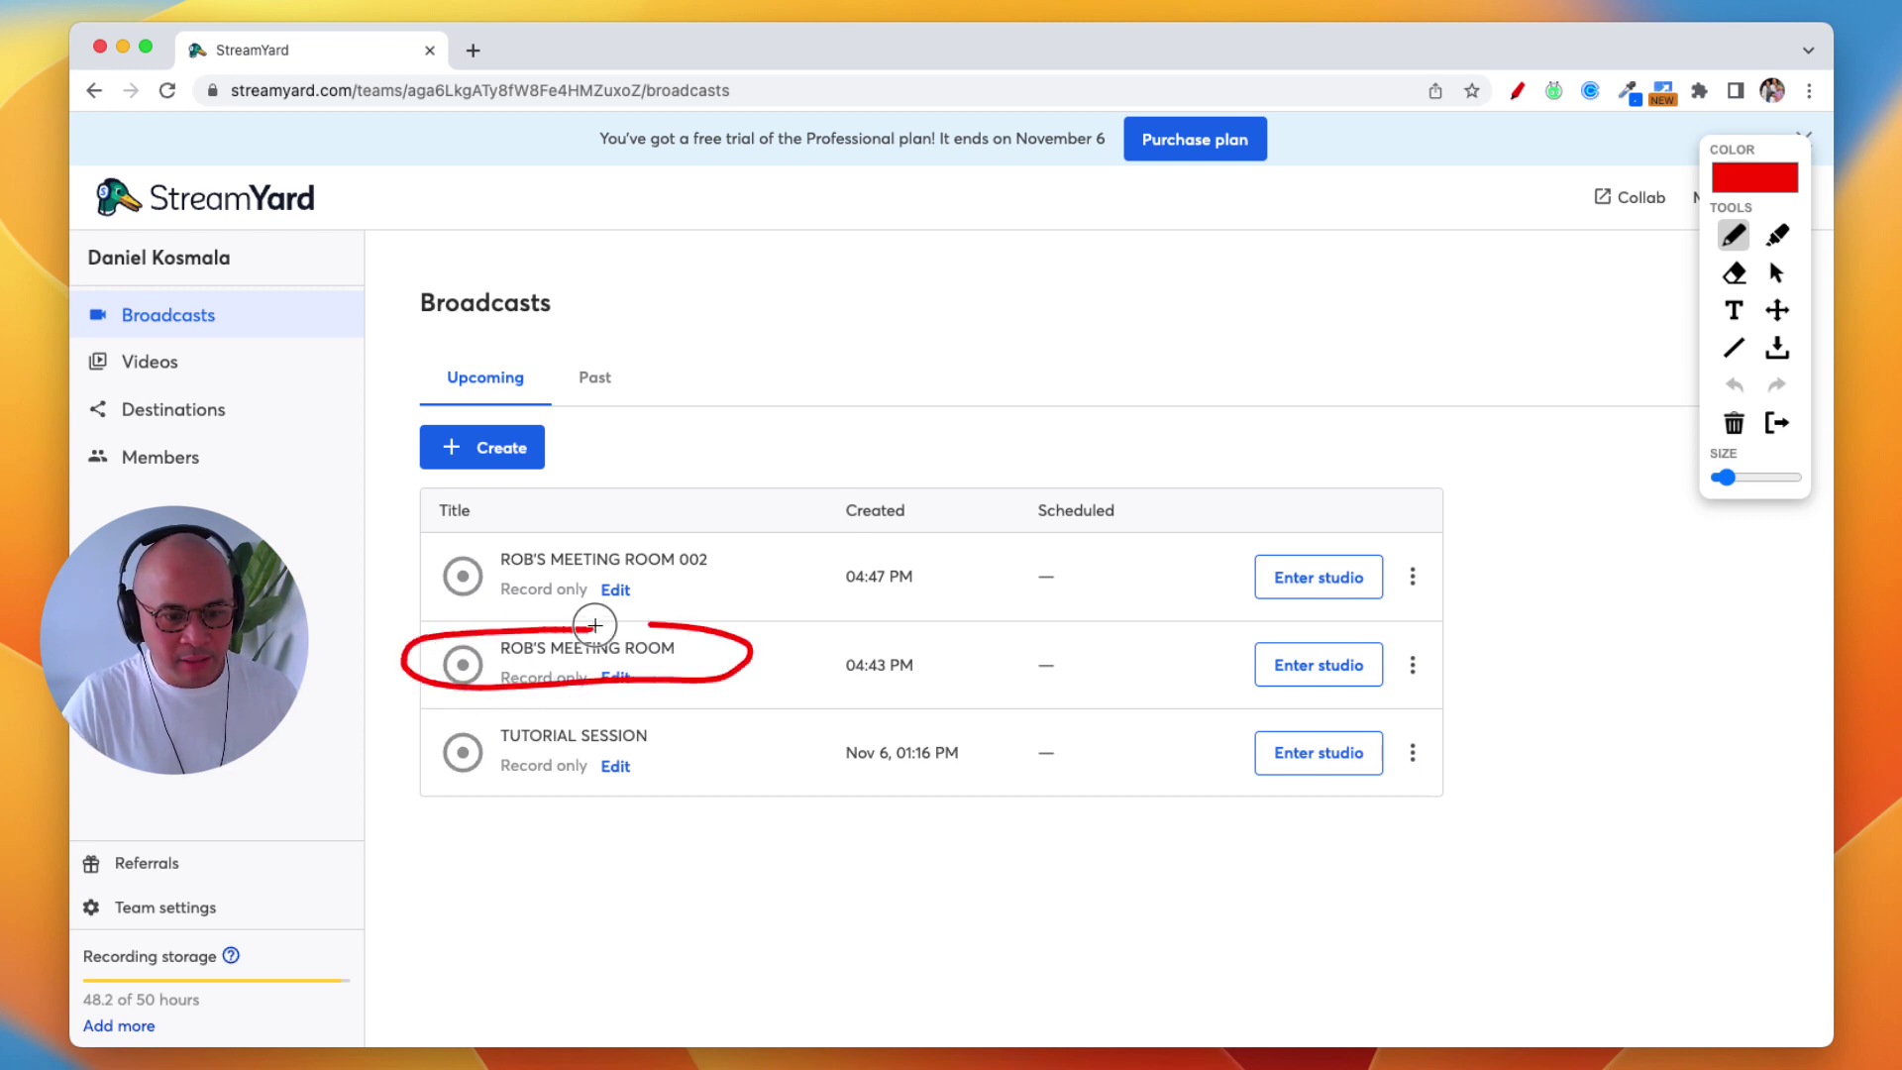
{"action": "mouse_move", "coordinate": [721, 536]}
{"action": "left_mouse_down"}
{"action": "mouse_move", "coordinate": [426, 552]}
{"action": "mouse_move", "coordinate": [700, 585]}
{"action": "mouse_move", "coordinate": [691, 550]}
{"action": "left_mouse_up"}
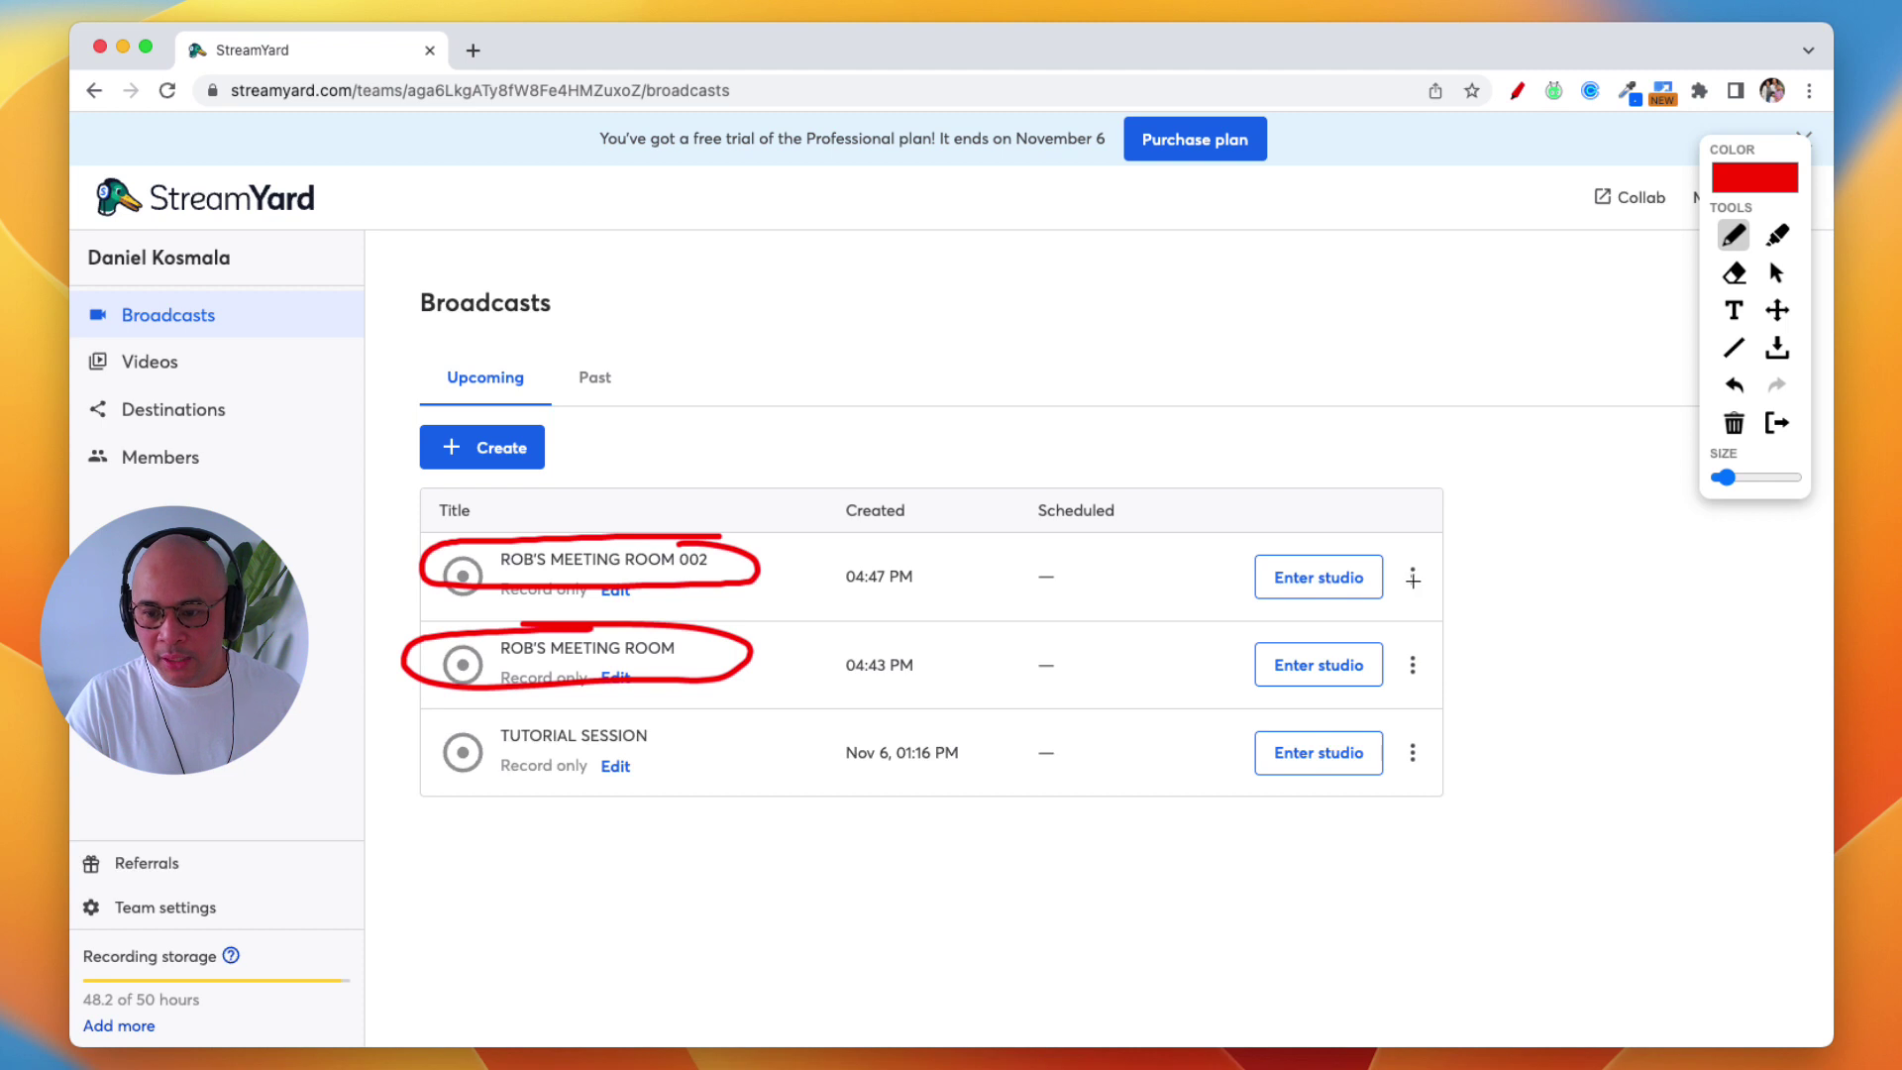
{"action": "key", "text": "Escape"}
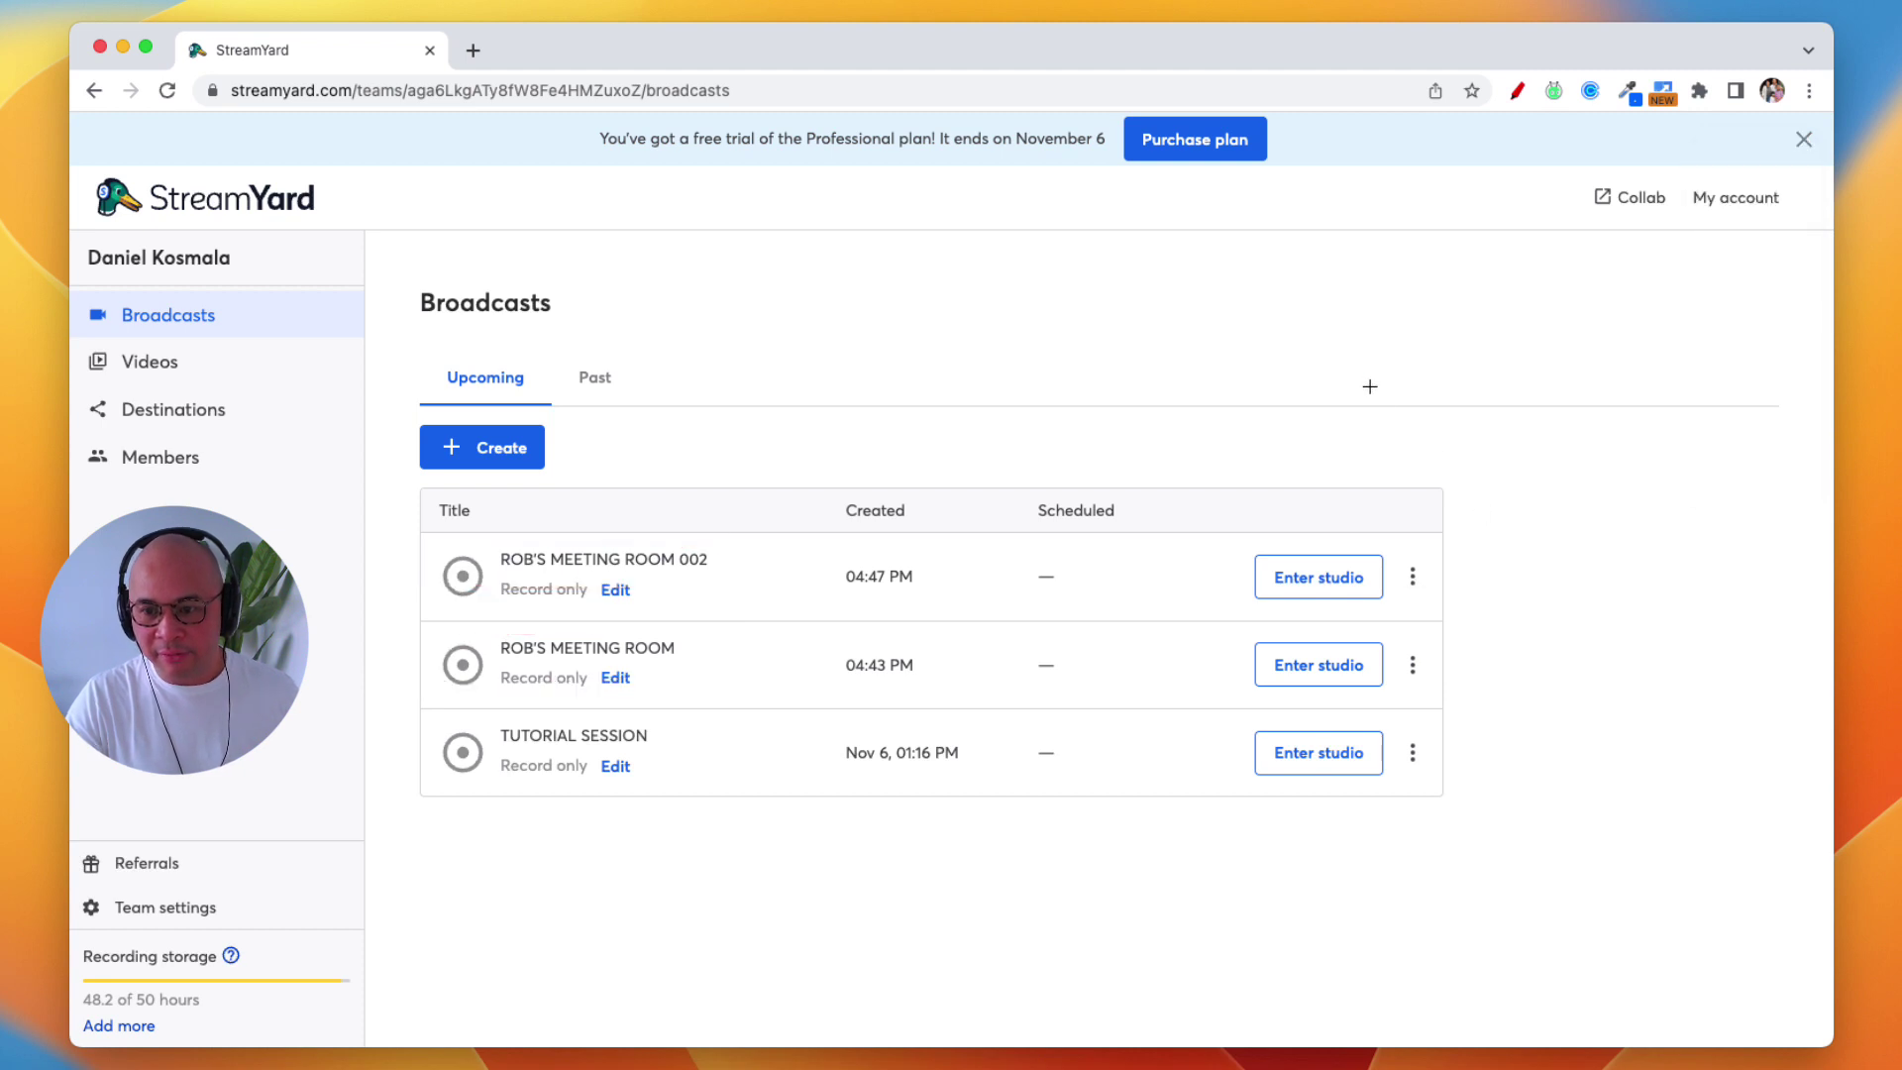
{"action": "left_click", "coordinate": [1413, 581]}
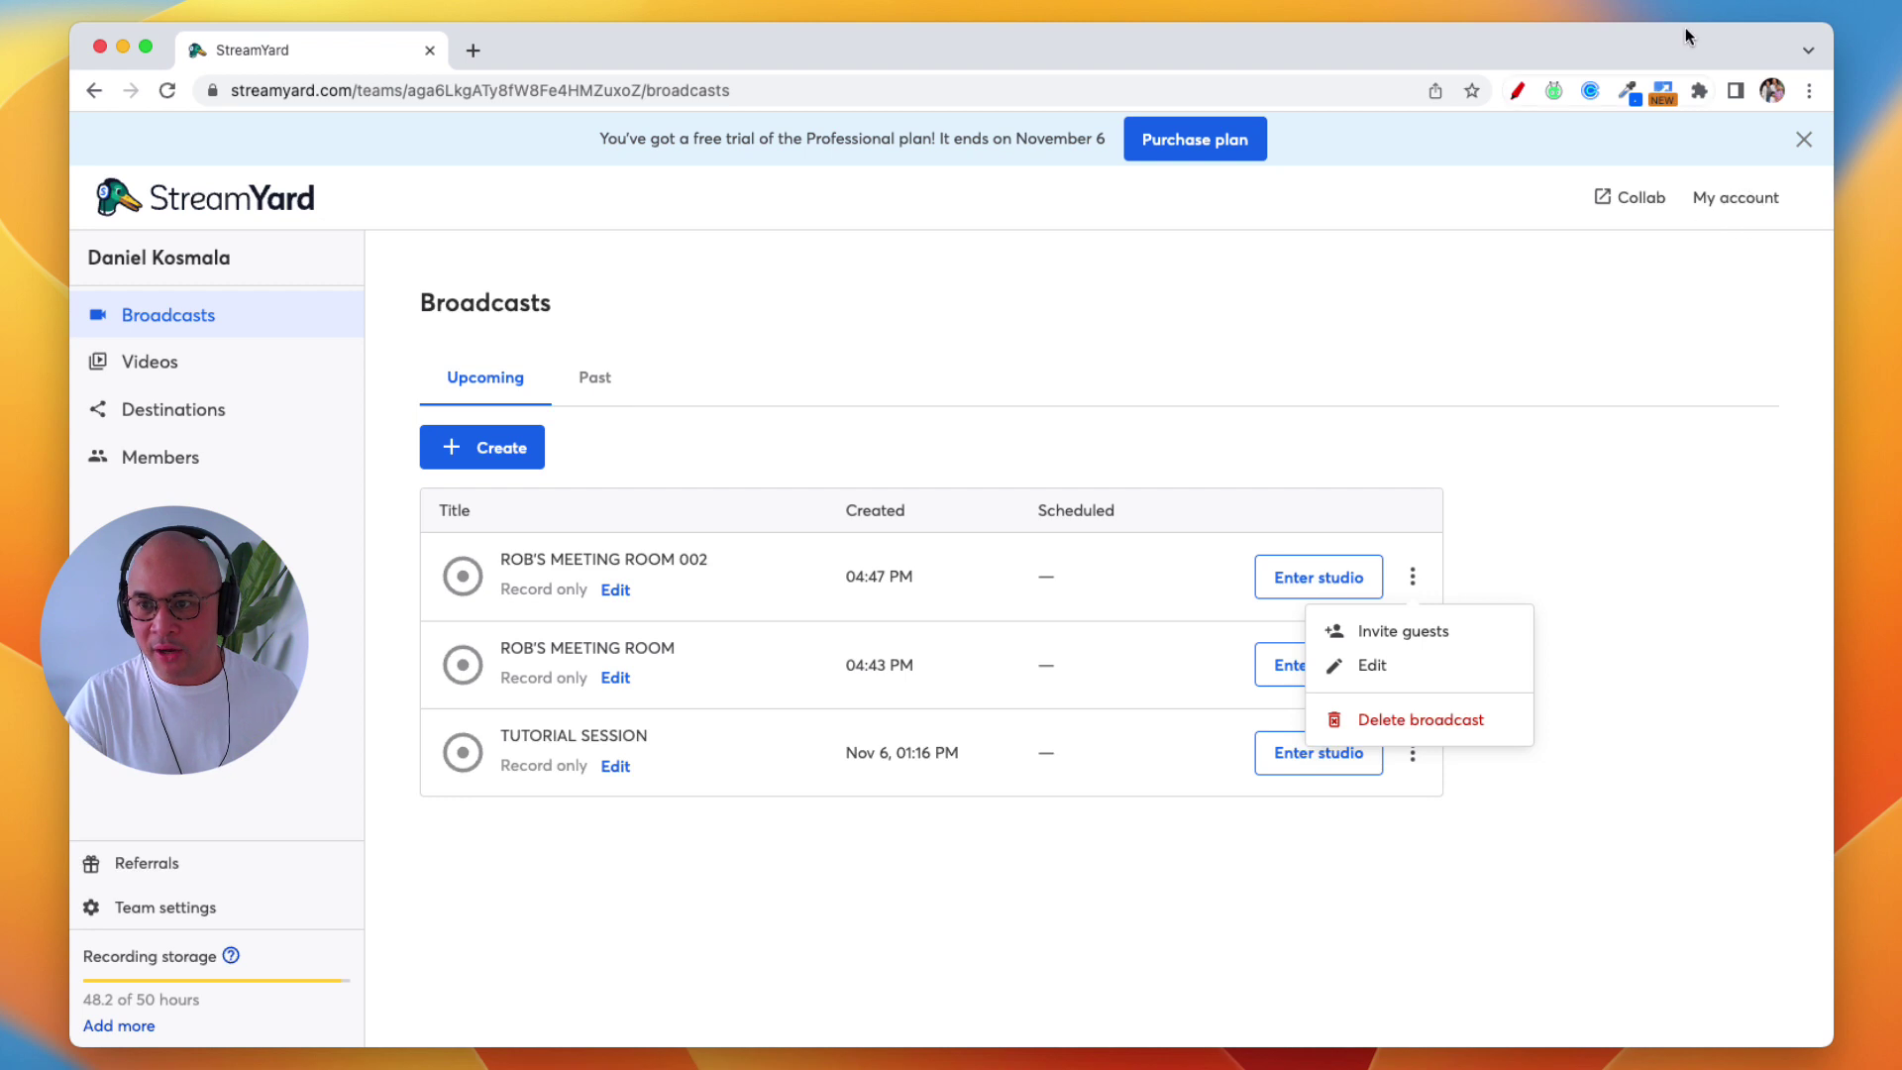
{"action": "left_click", "coordinate": [1517, 90]}
{"action": "mouse_move", "coordinate": [1405, 551]}
{"action": "left_mouse_down"}
{"action": "mouse_move", "coordinate": [1417, 596]}
{"action": "mouse_move", "coordinate": [1444, 559]}
{"action": "mouse_move", "coordinate": [1406, 540]}
{"action": "left_mouse_up"}
{"action": "key", "text": "Escape"}
{"action": "left_click", "coordinate": [1412, 578]}
{"action": "left_click", "coordinate": [1410, 636]}
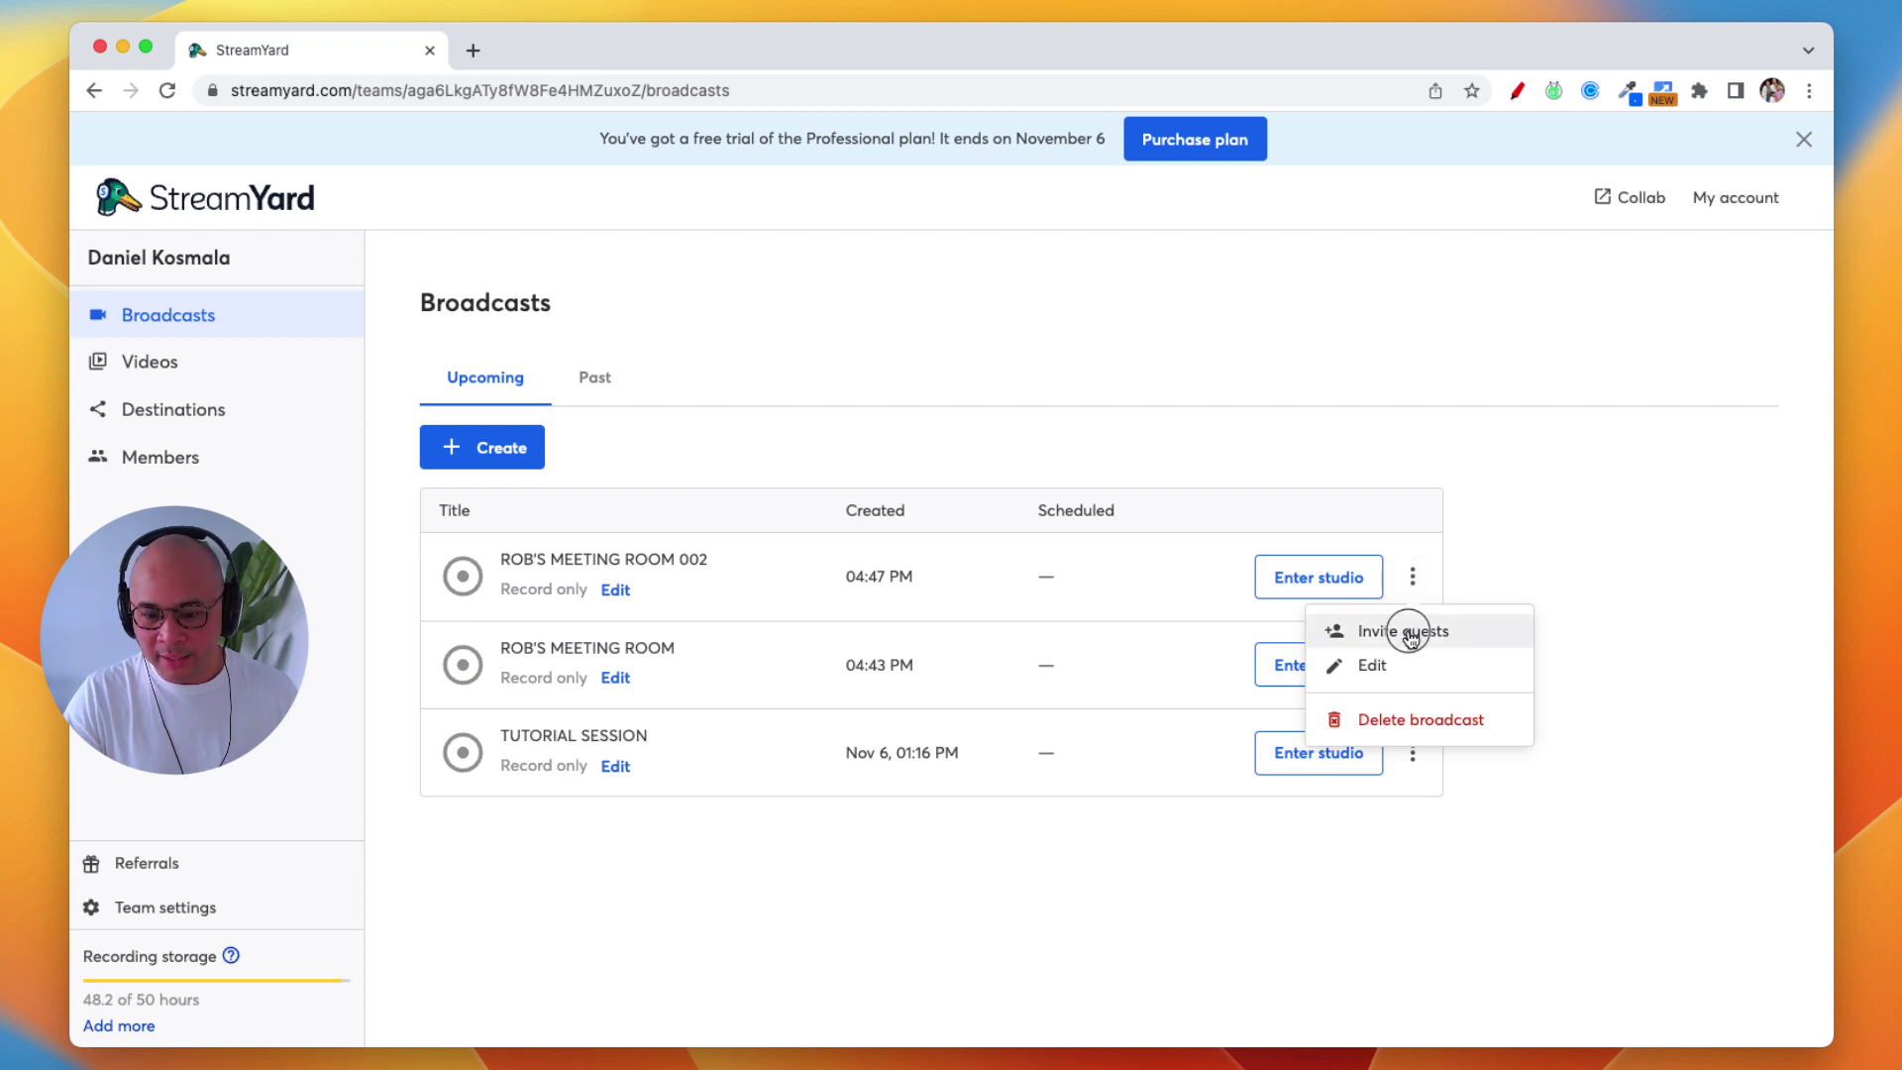
{"action": "left_click_drag", "start_coordinate": [1030, 640], "coordinate": [726, 645]}
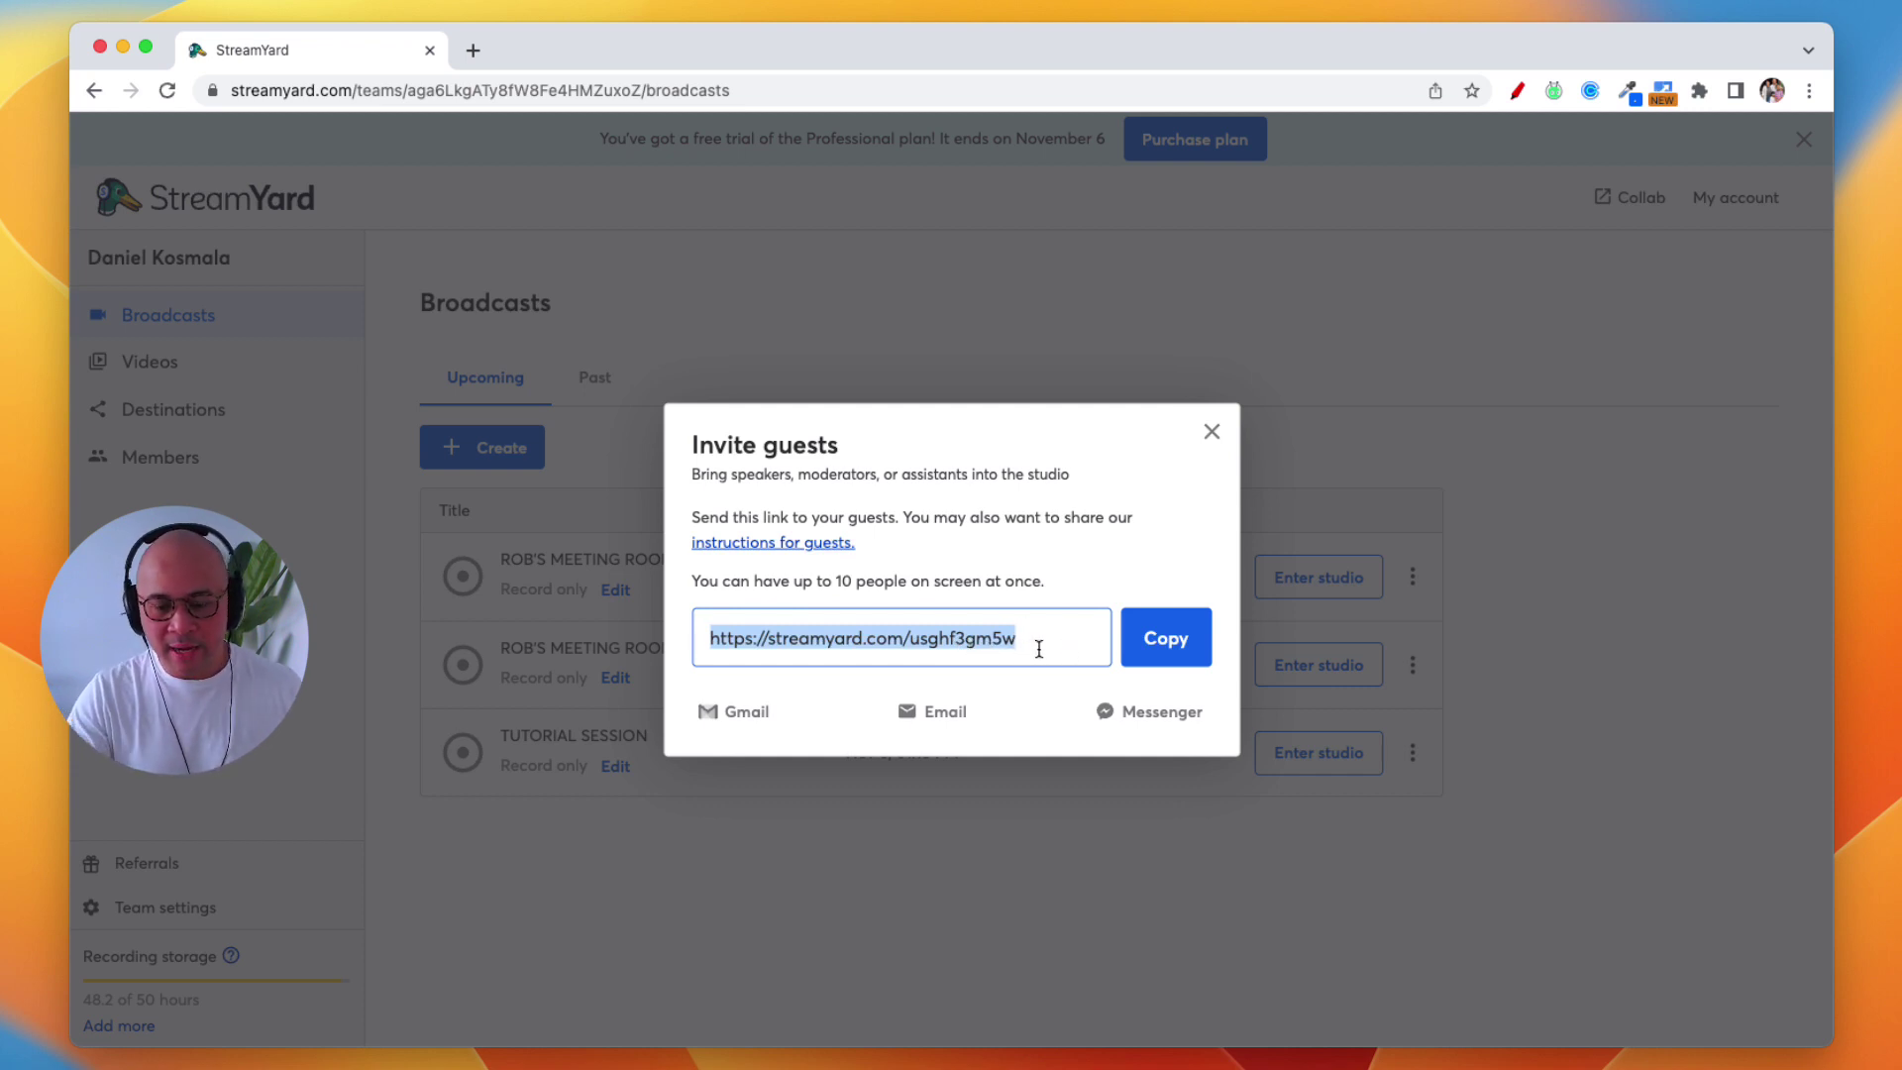
{"action": "left_click", "coordinate": [1211, 433]}
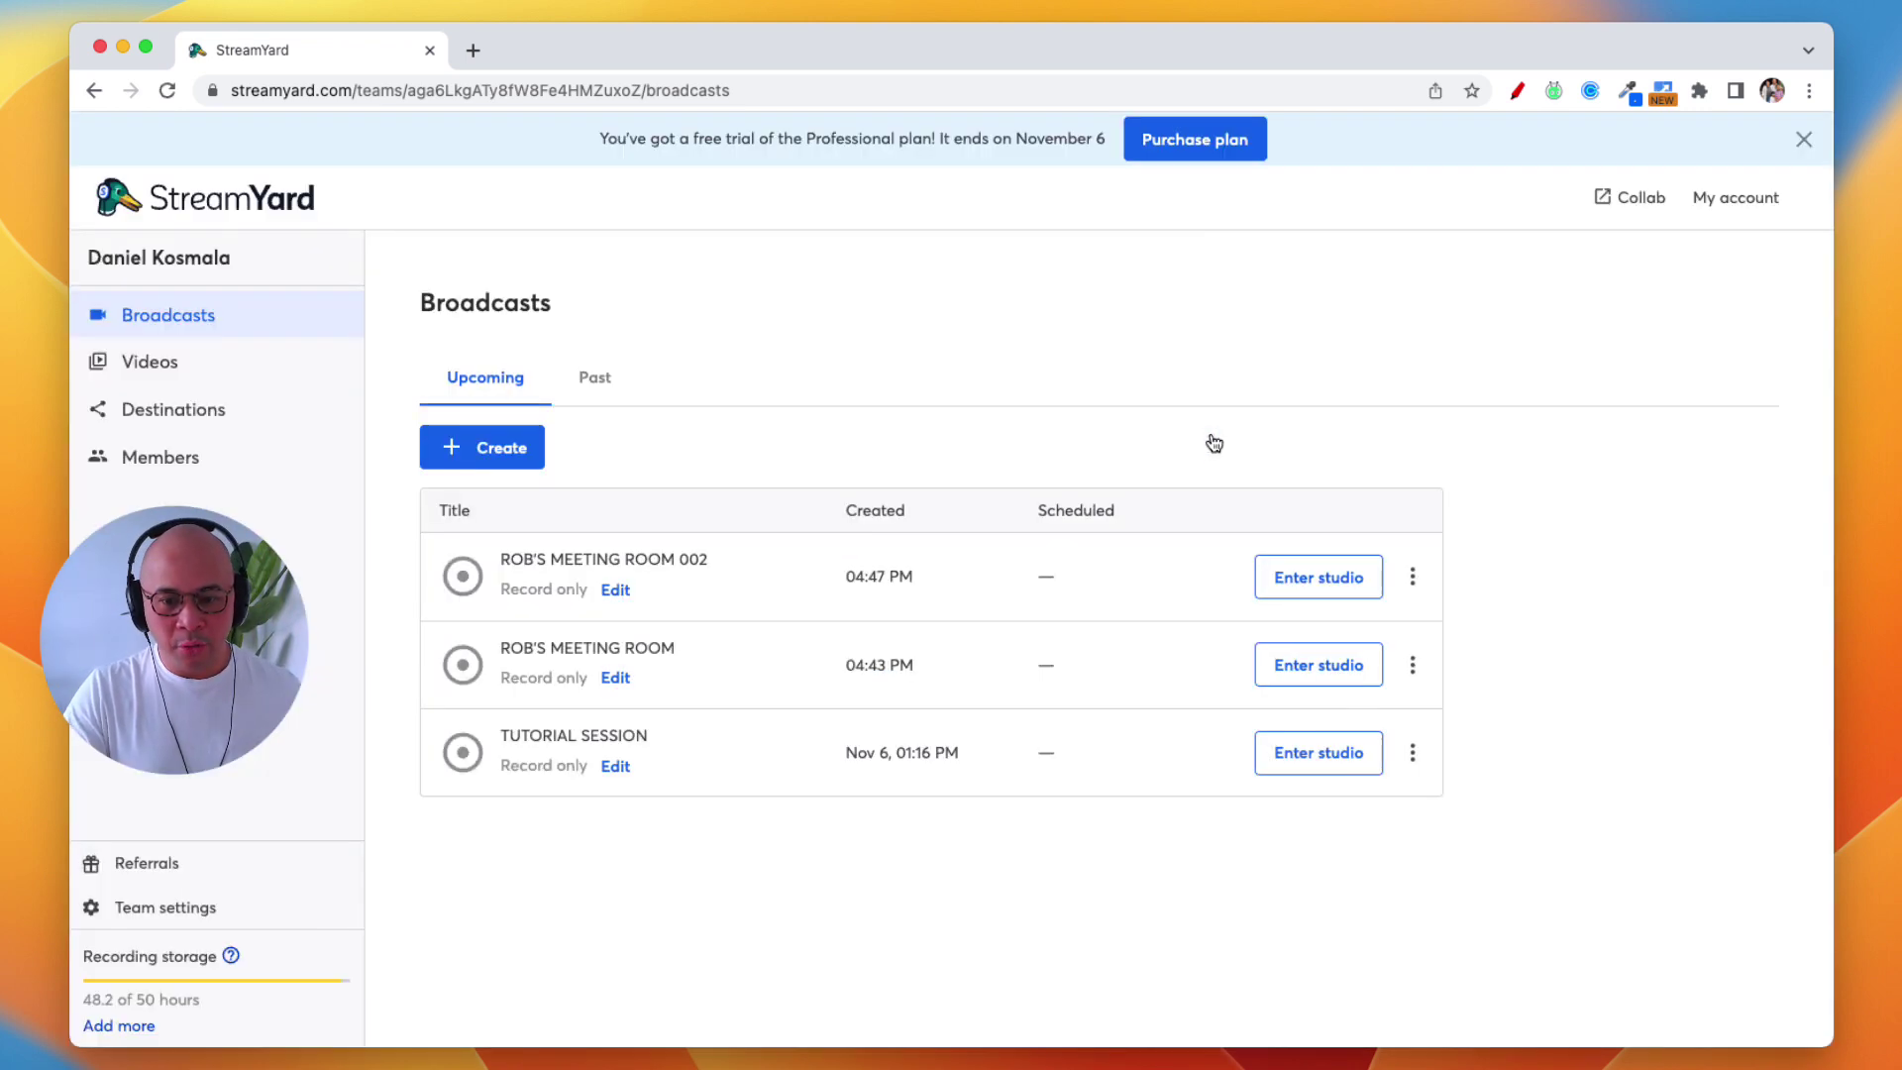